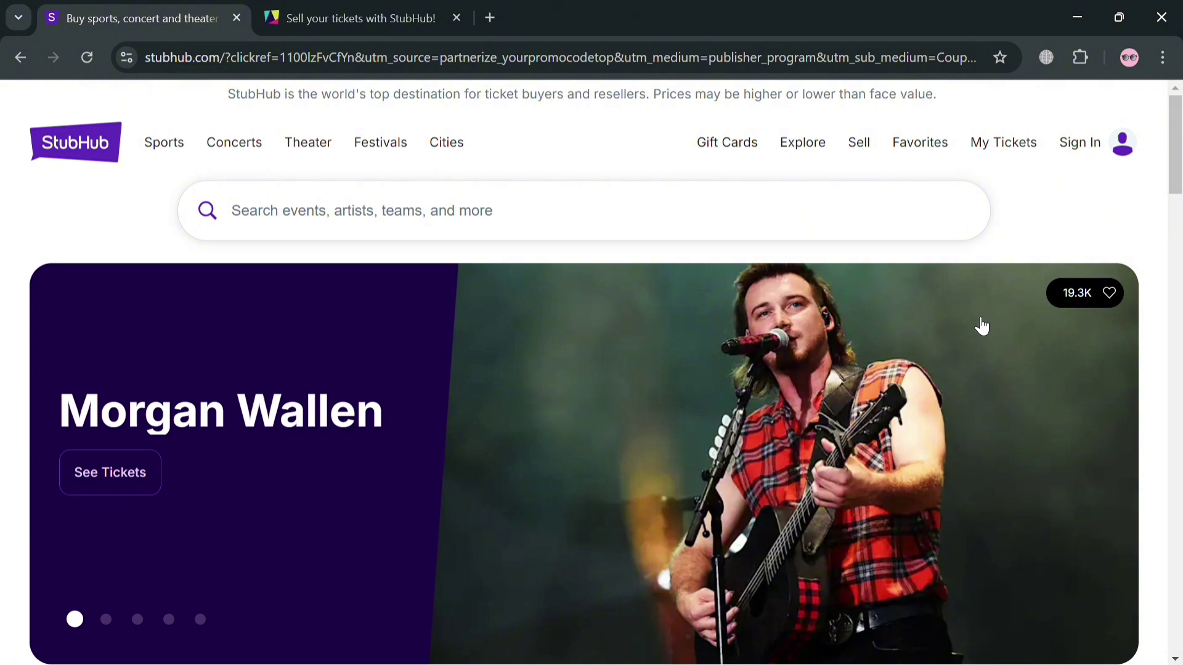
# Scroll down through the current StubHub page and partway back up
pyautogui.scroll(-5, 953, 396)
pyautogui.scroll(-10, 951, 396)
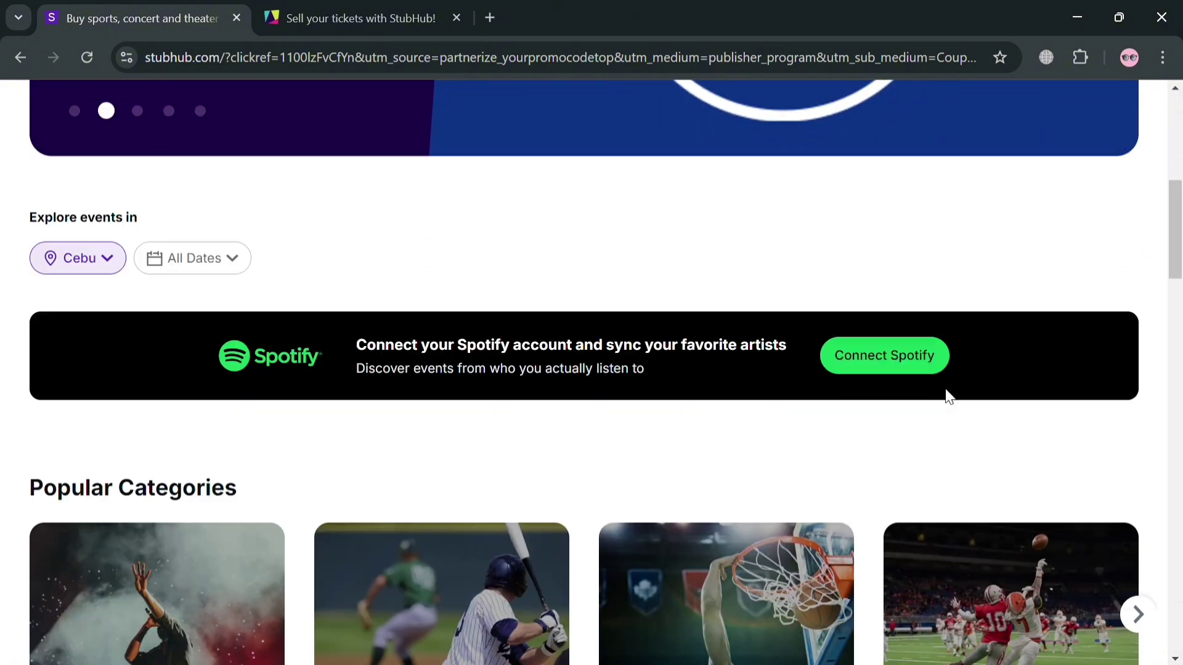
pyautogui.scroll(-9, 949, 396)
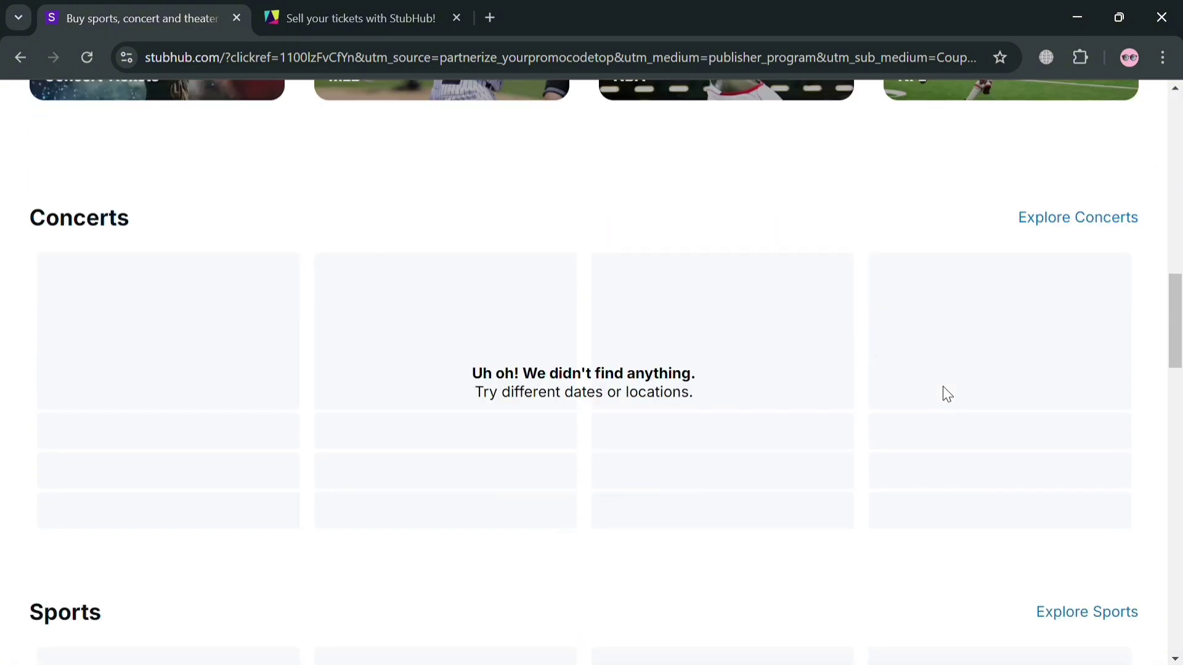
pyautogui.scroll(-5, 945, 384)
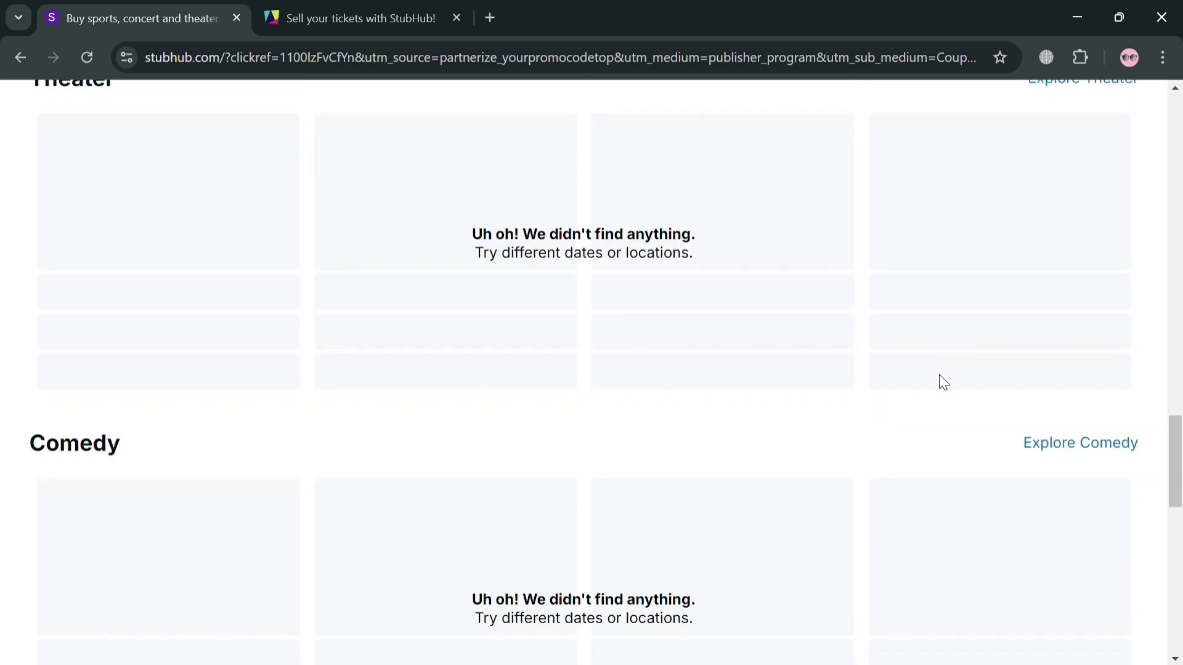
pyautogui.scroll(-12, 298, 348)
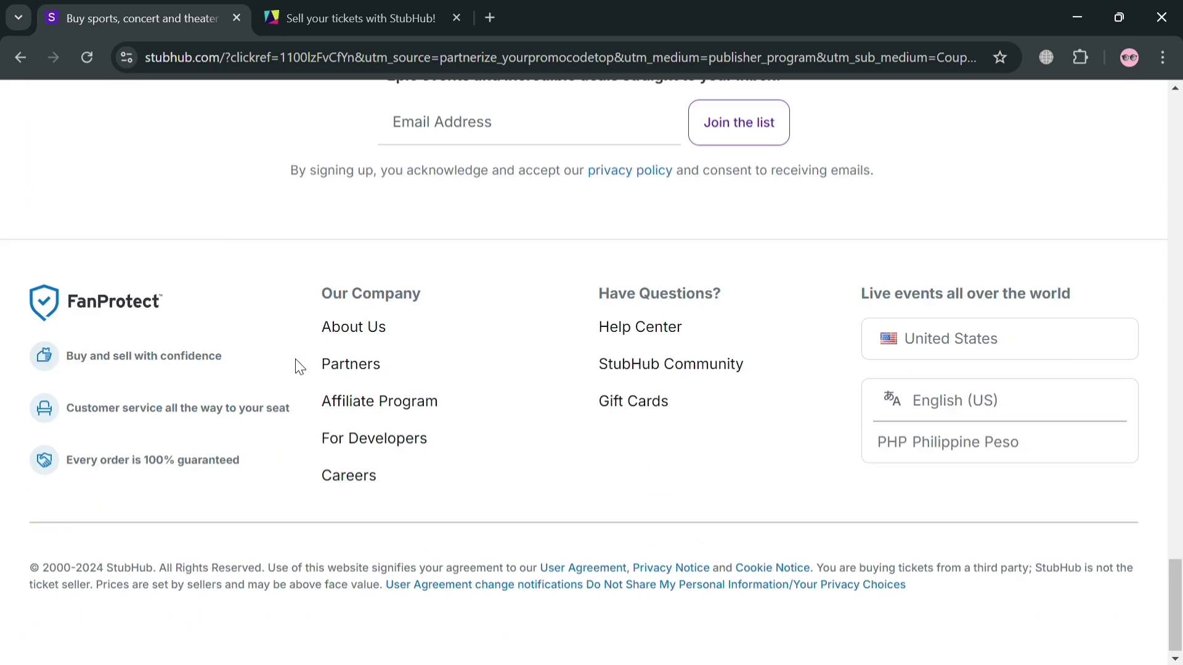
pyautogui.scroll(18, 640, 376)
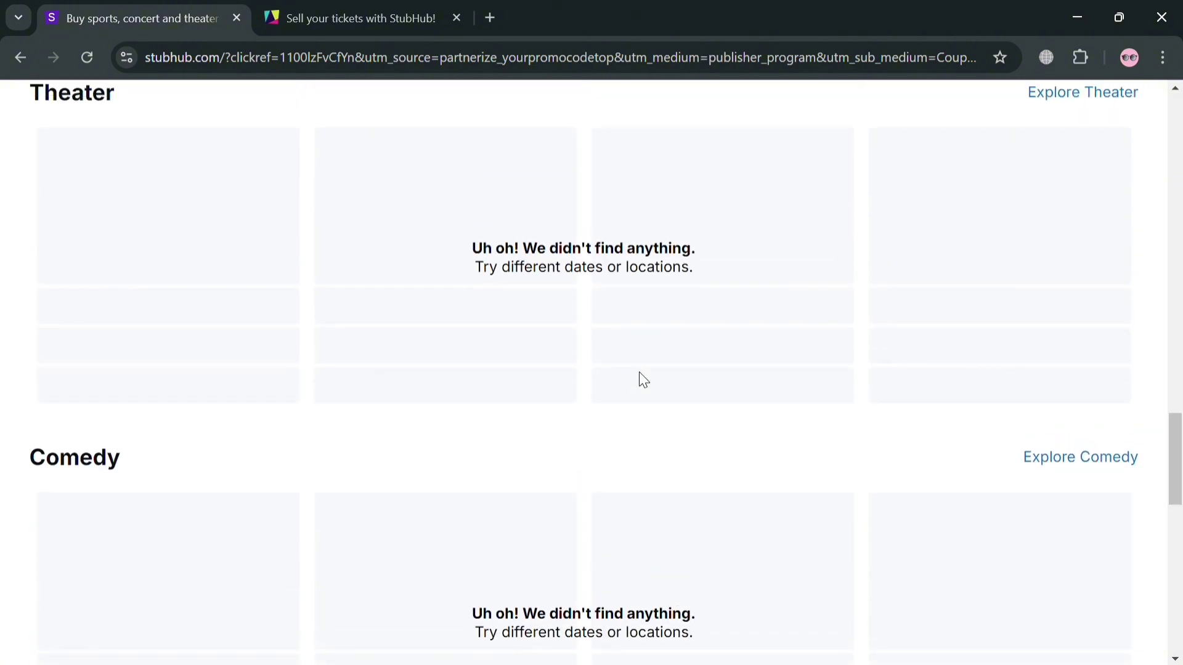
pyautogui.scroll(12, 641, 377)
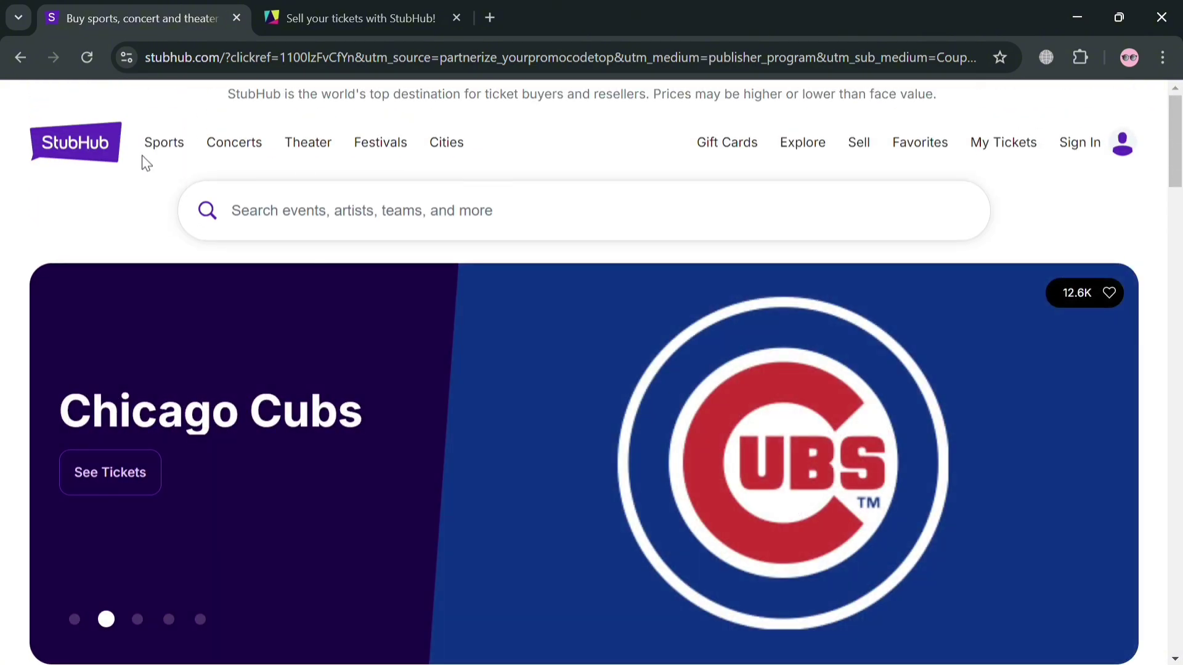
# Switch to the 'Sell your tickets with StubHub!' tab and scroll through it, ending at the top
pyautogui.moveTo(252, 141)
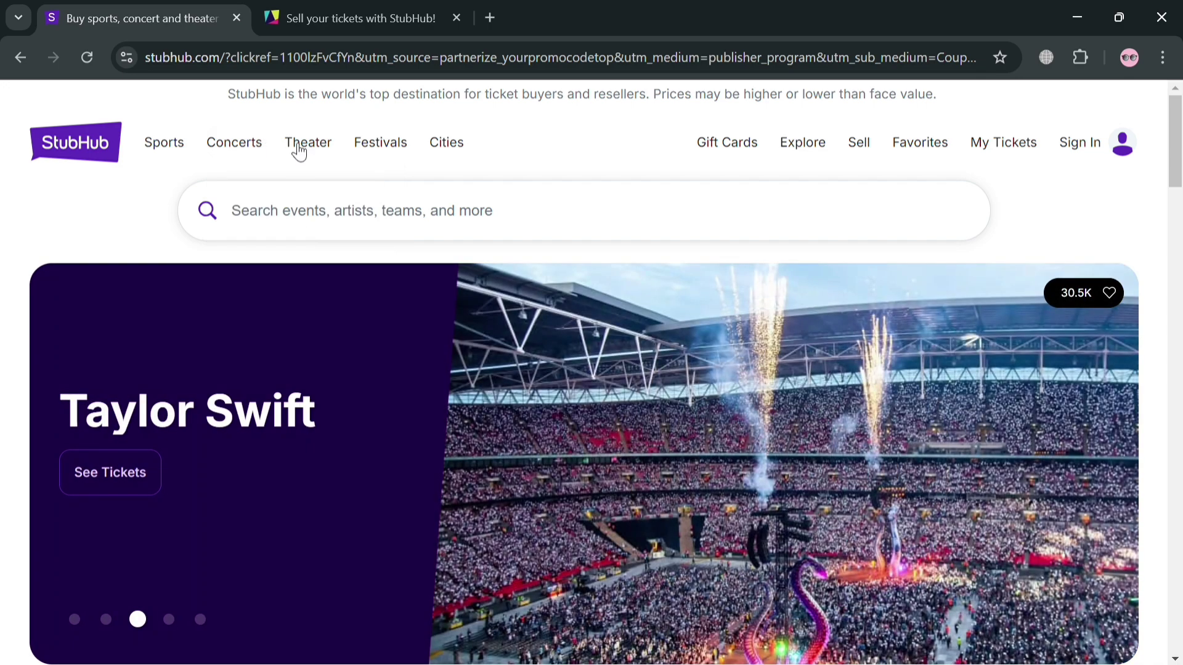
pyautogui.moveTo(307, 159)
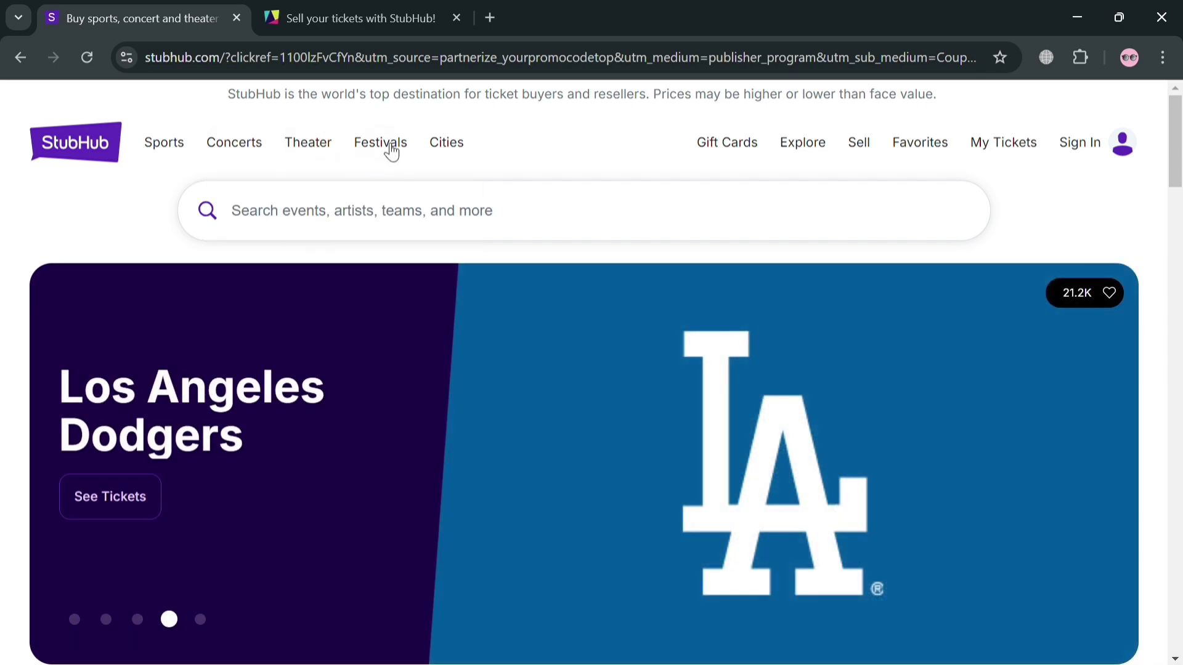
pyautogui.moveTo(452, 150)
pyautogui.moveTo(865, 154)
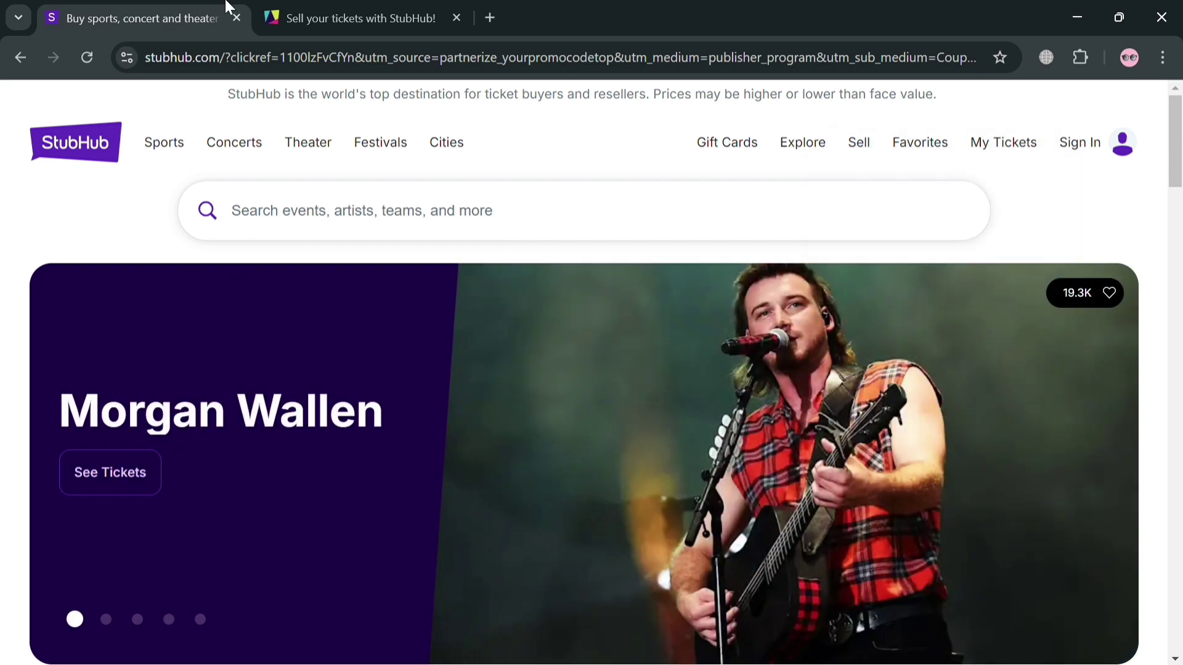
pyautogui.click(388, 7)
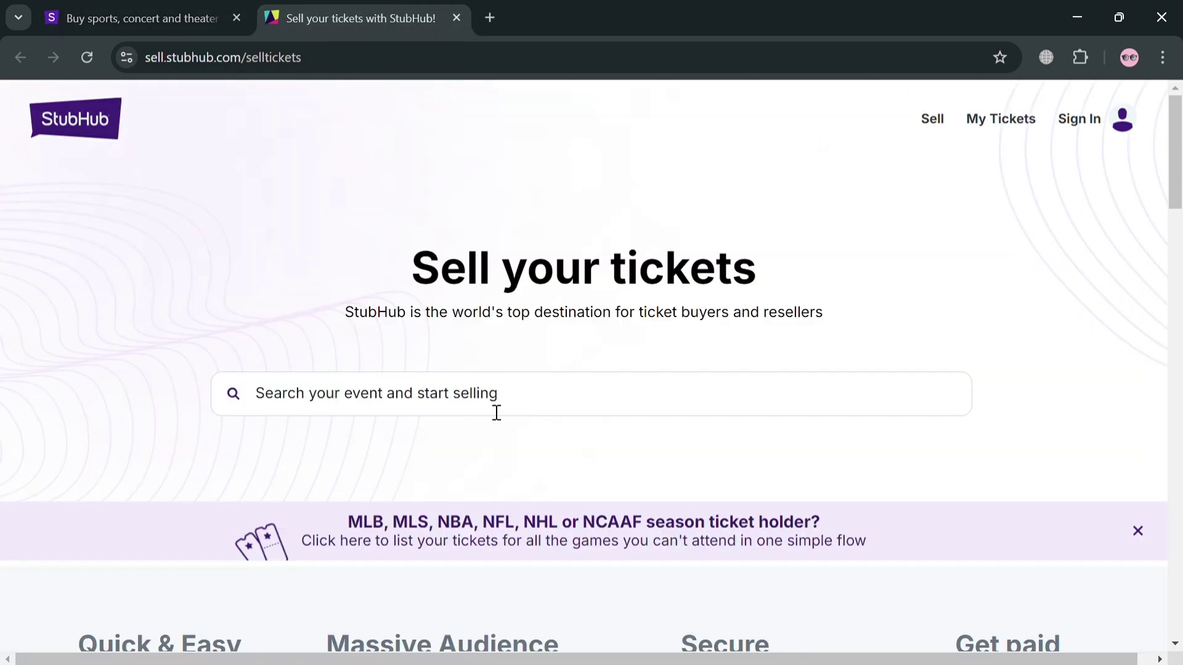
pyautogui.scroll(-8, 586, 404)
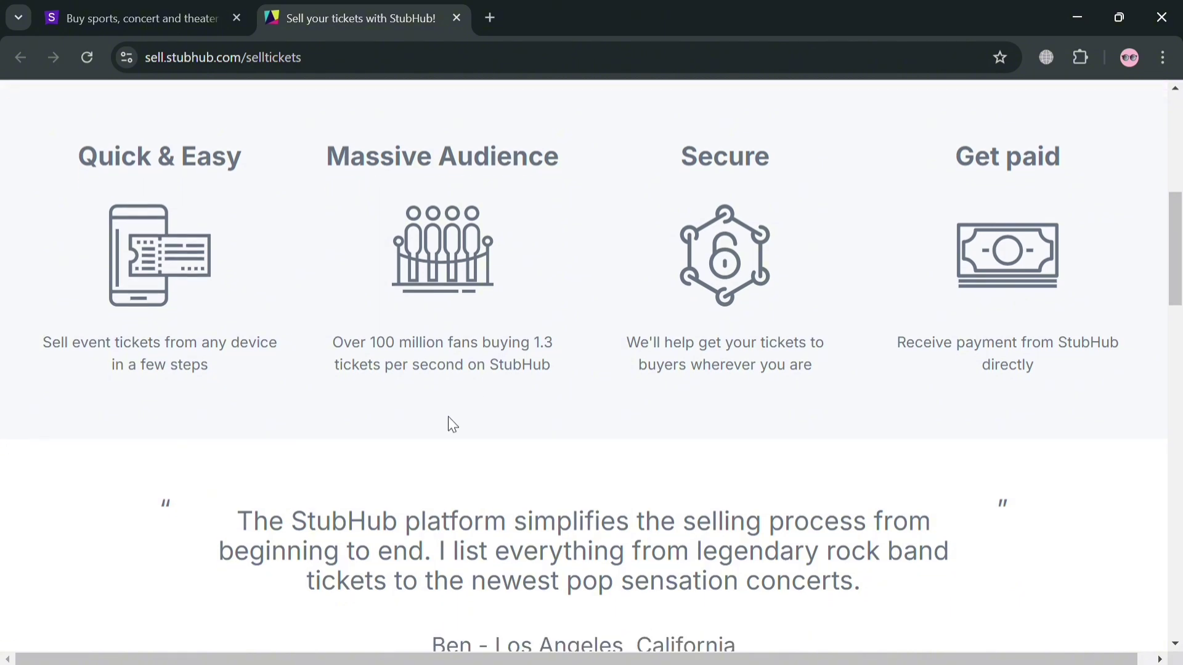
pyautogui.scroll(-10, 453, 425)
pyautogui.scroll(9, 453, 425)
pyautogui.scroll(-15, 453, 425)
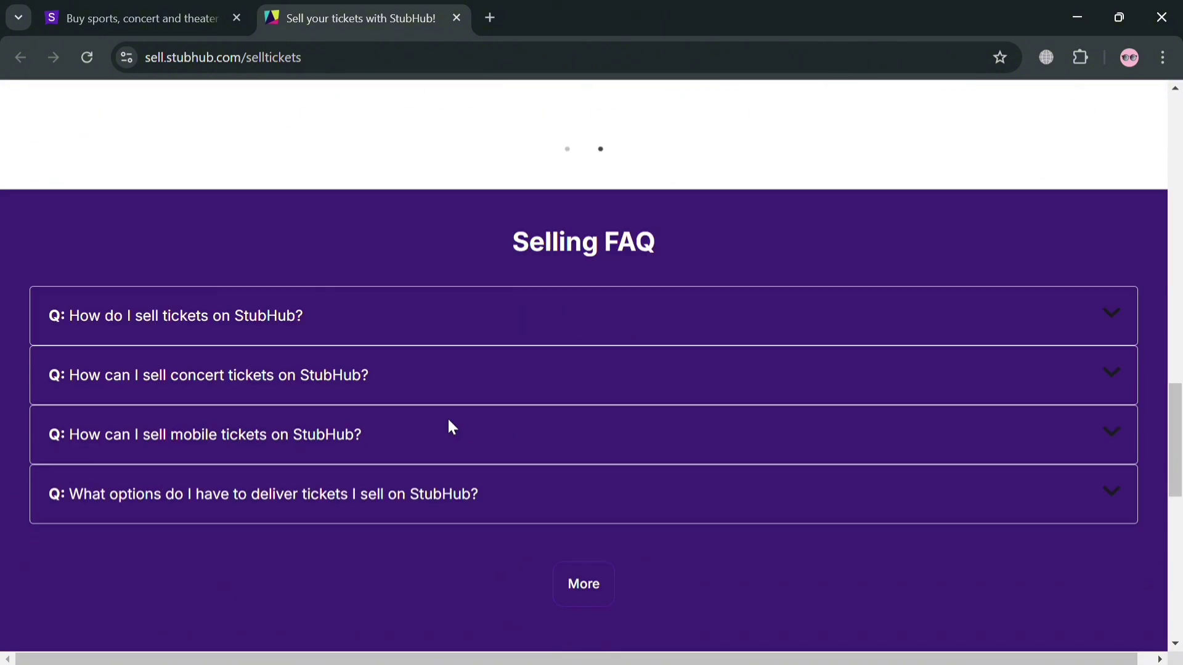
pyautogui.scroll(7, 478, 496)
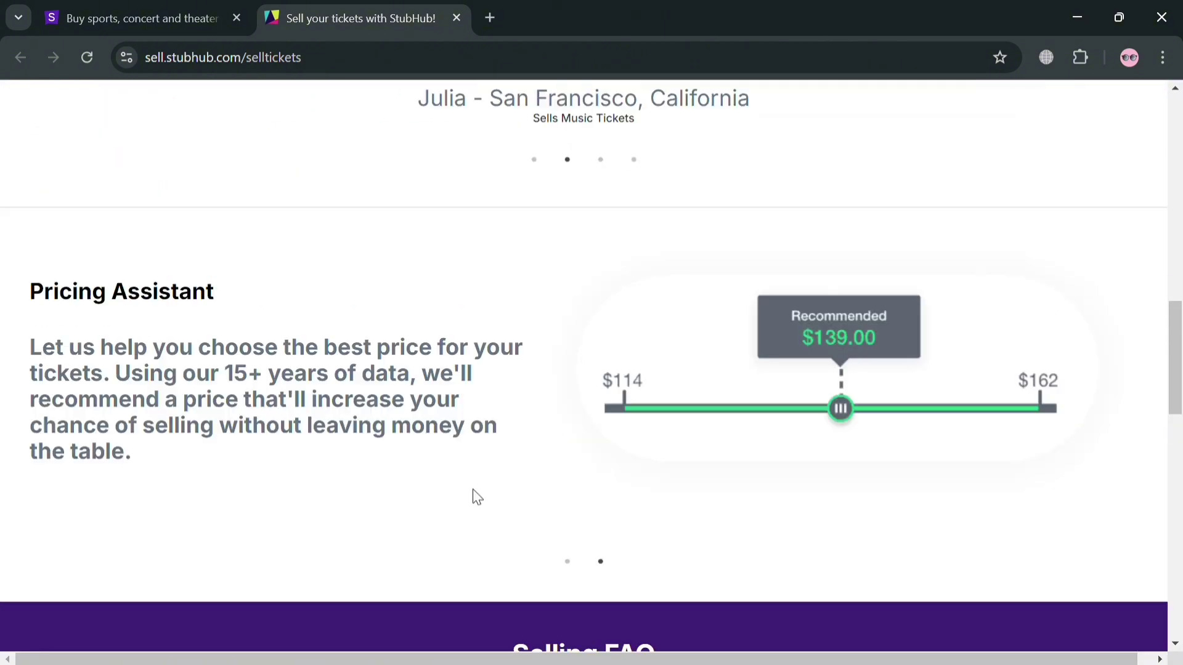
pyautogui.scroll(14, 474, 480)
pyautogui.scroll(-7, 474, 468)
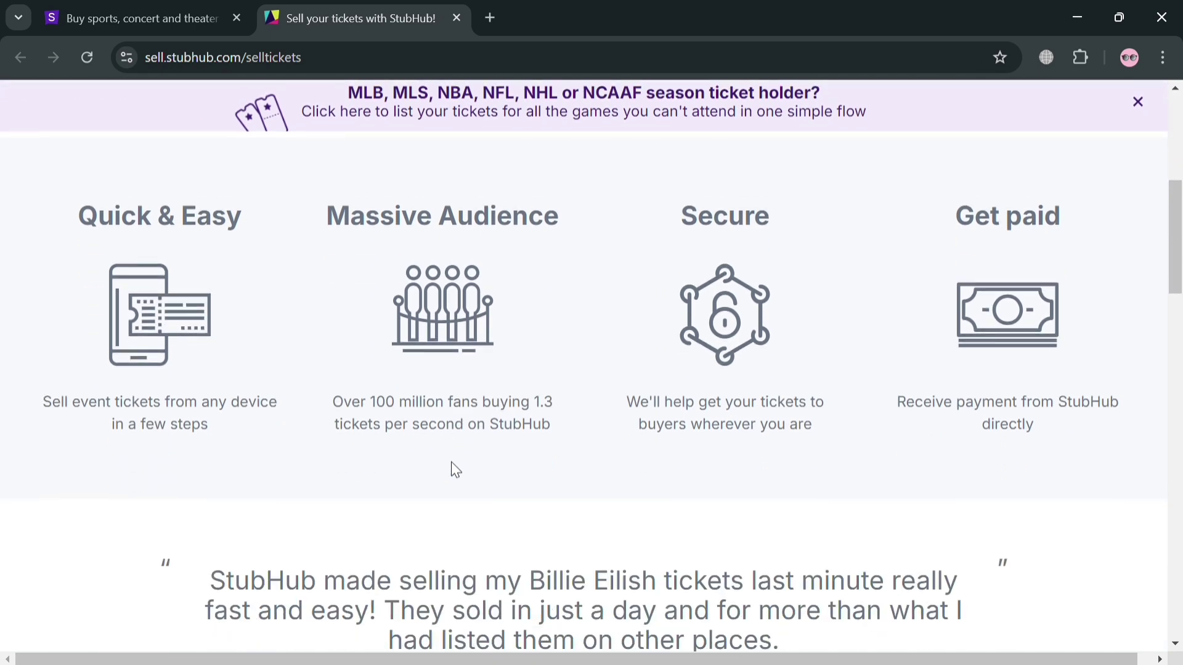
pyautogui.scroll(1, 453, 469)
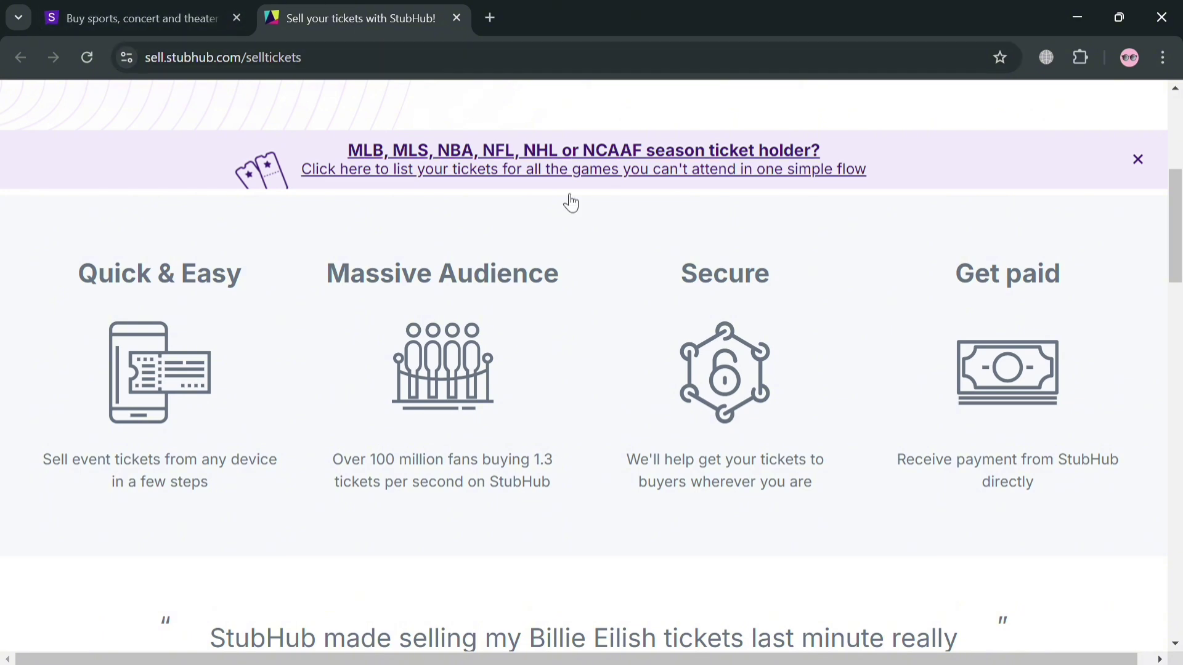
pyautogui.scroll(6, 912, 478)
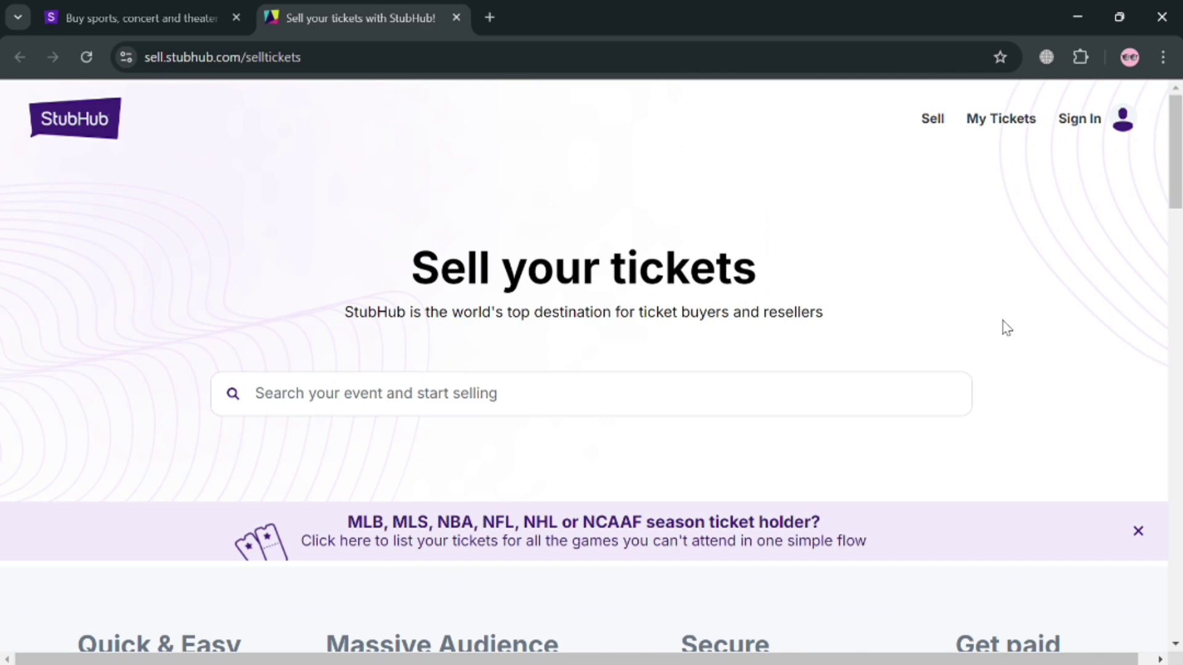
# Log in to StubHub via 'Sign in with Google' and land back on the Sell page
pyautogui.click(1086, 126)
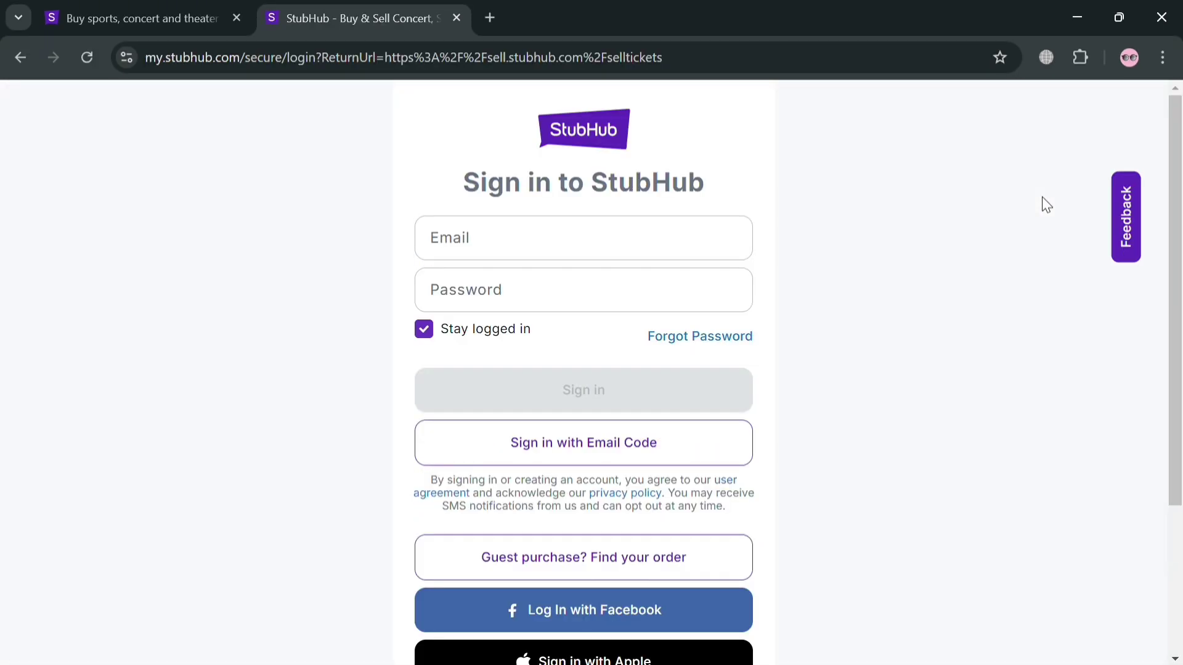
pyautogui.scroll(-3, 604, 345)
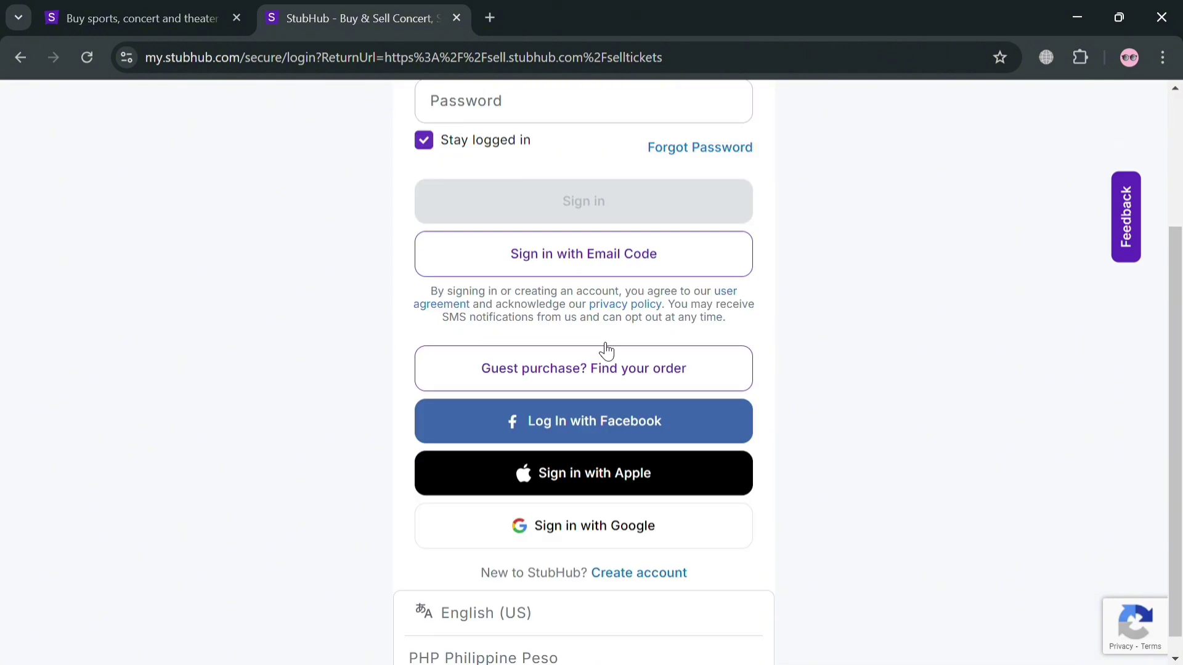
pyautogui.scroll(3, 574, 583)
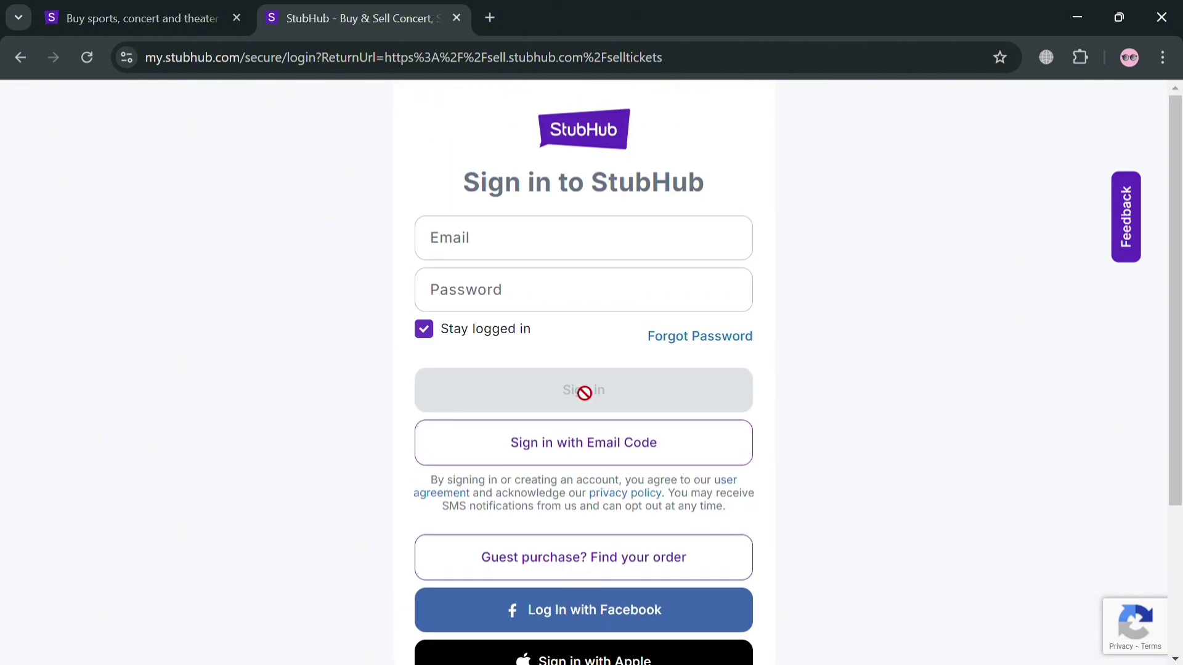
pyautogui.scroll(-3, 724, 414)
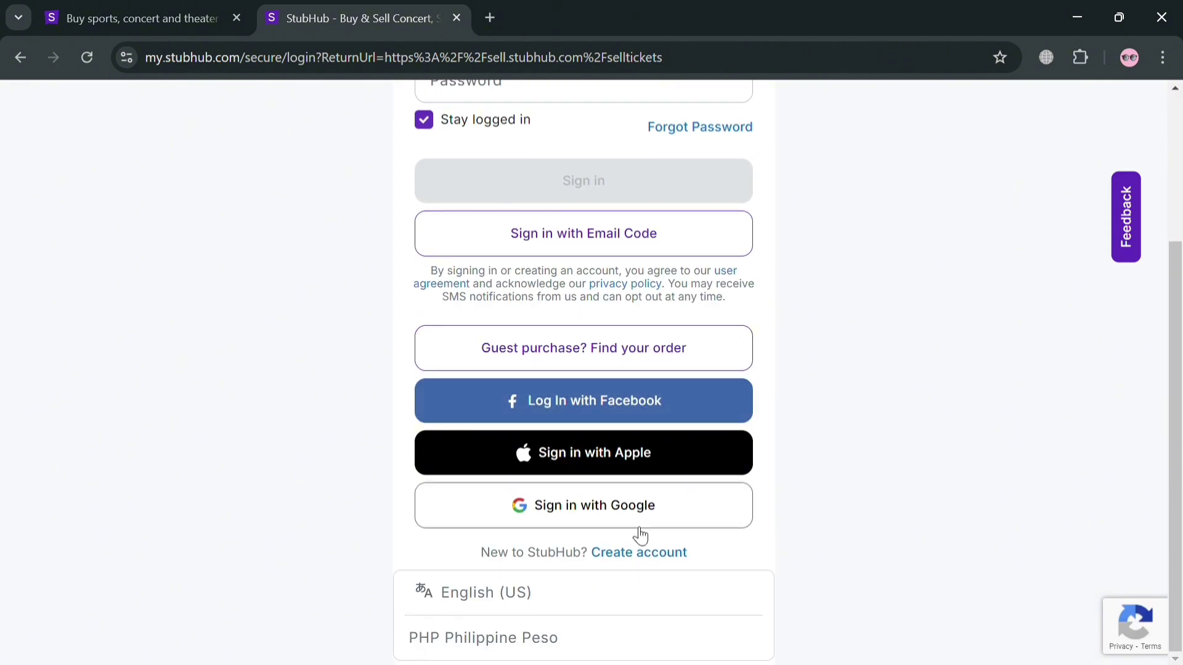
pyautogui.click(640, 515)
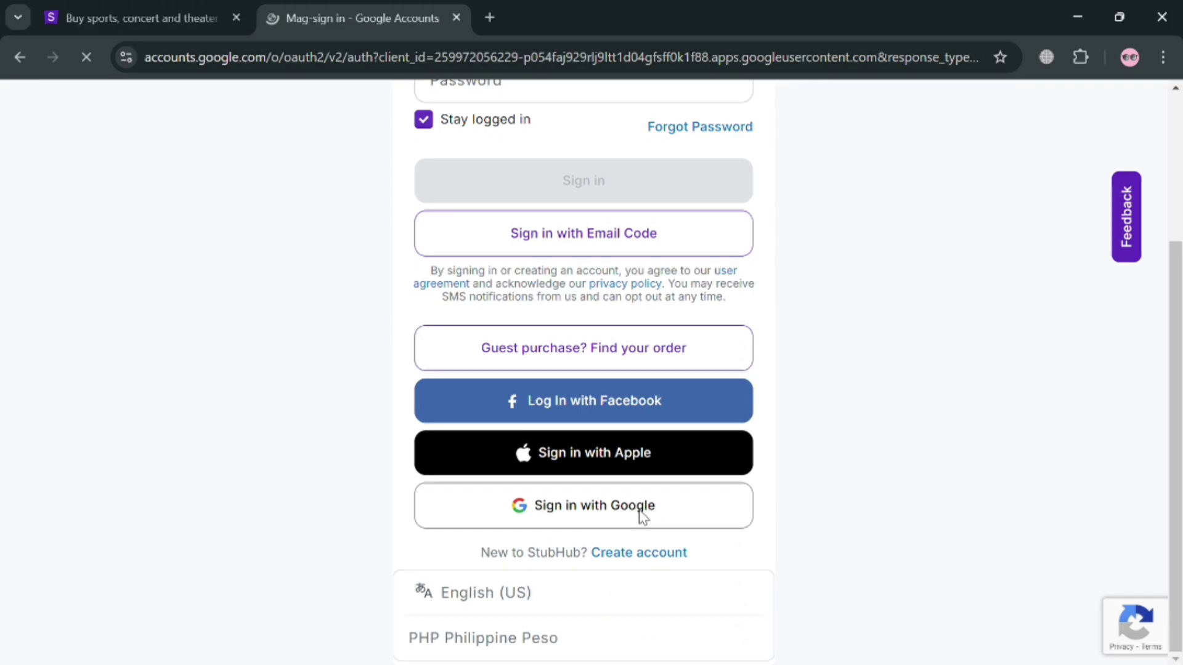
pyautogui.scroll(-9, 555, 370)
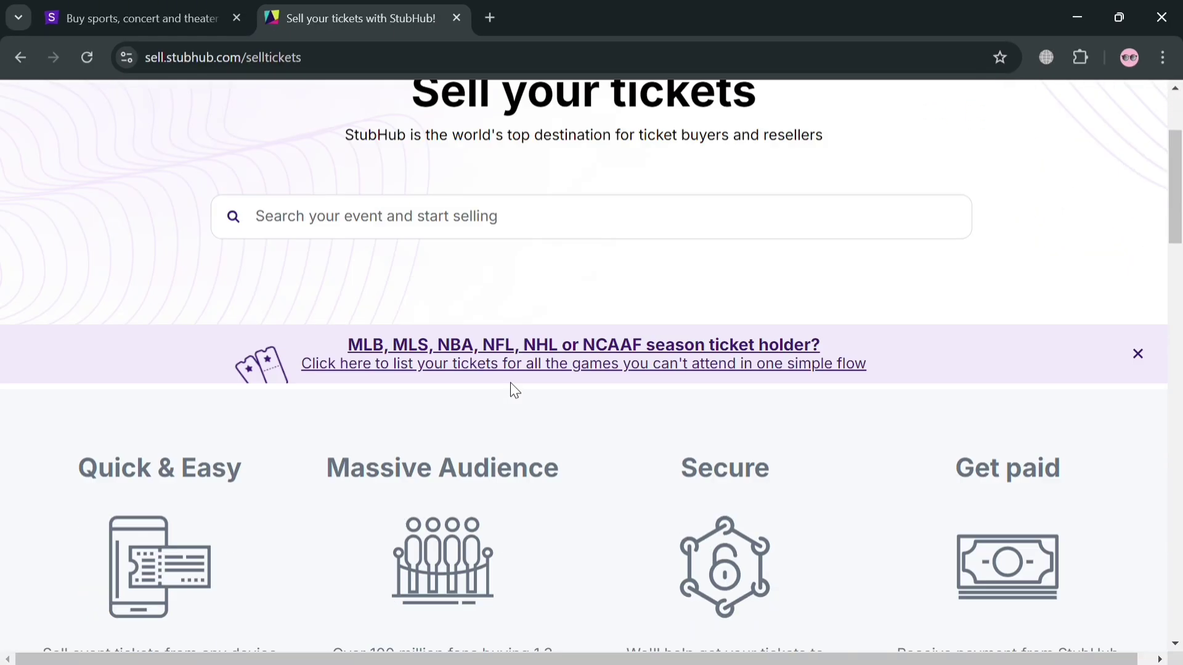
pyautogui.scroll(9, 558, 386)
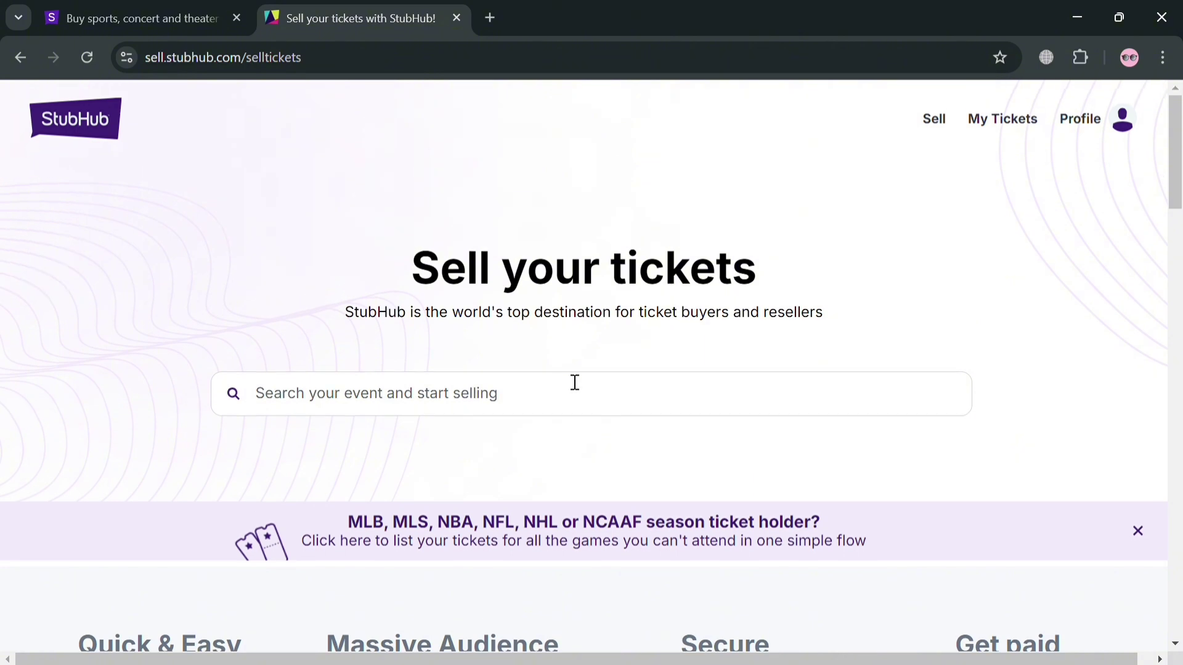
# Search 't', pick Taylor Swift, and choose the OCT 25 Caesars Superdome show to sell
pyautogui.click(586, 399)
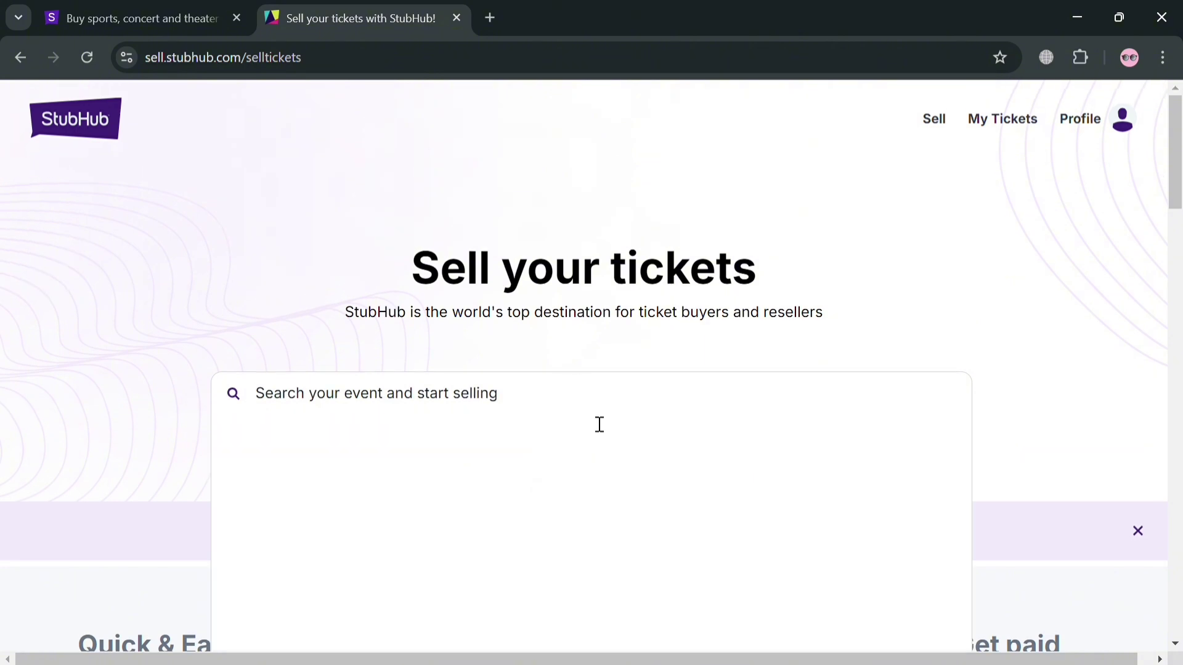
pyautogui.write('t')
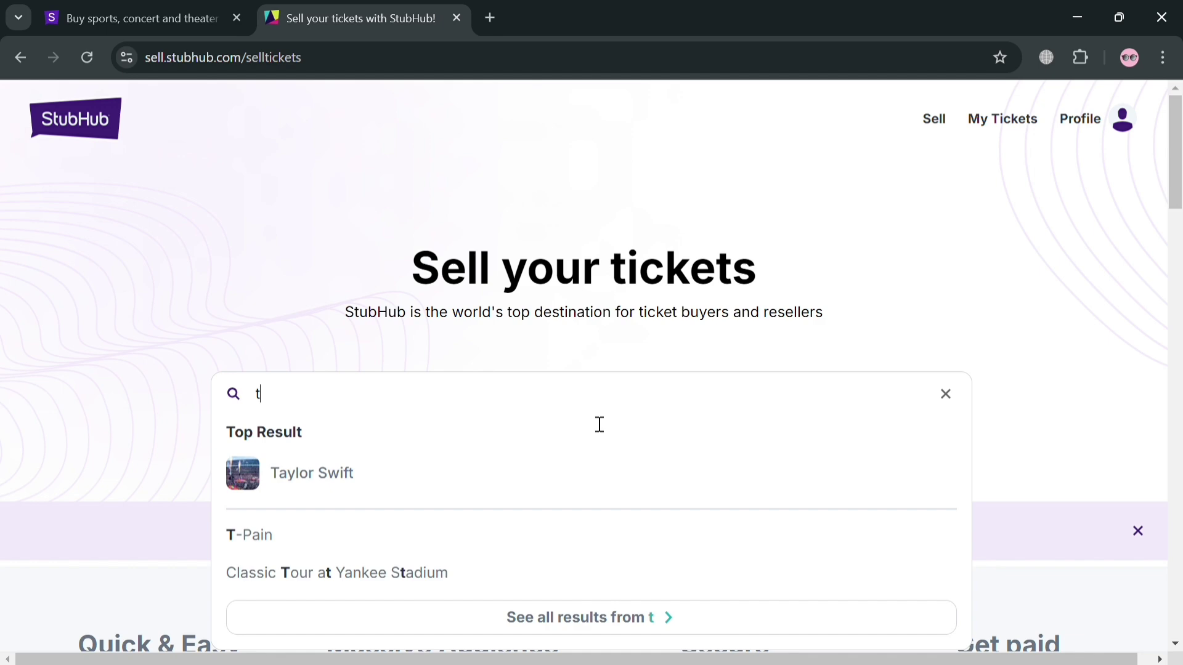
pyautogui.click(304, 485)
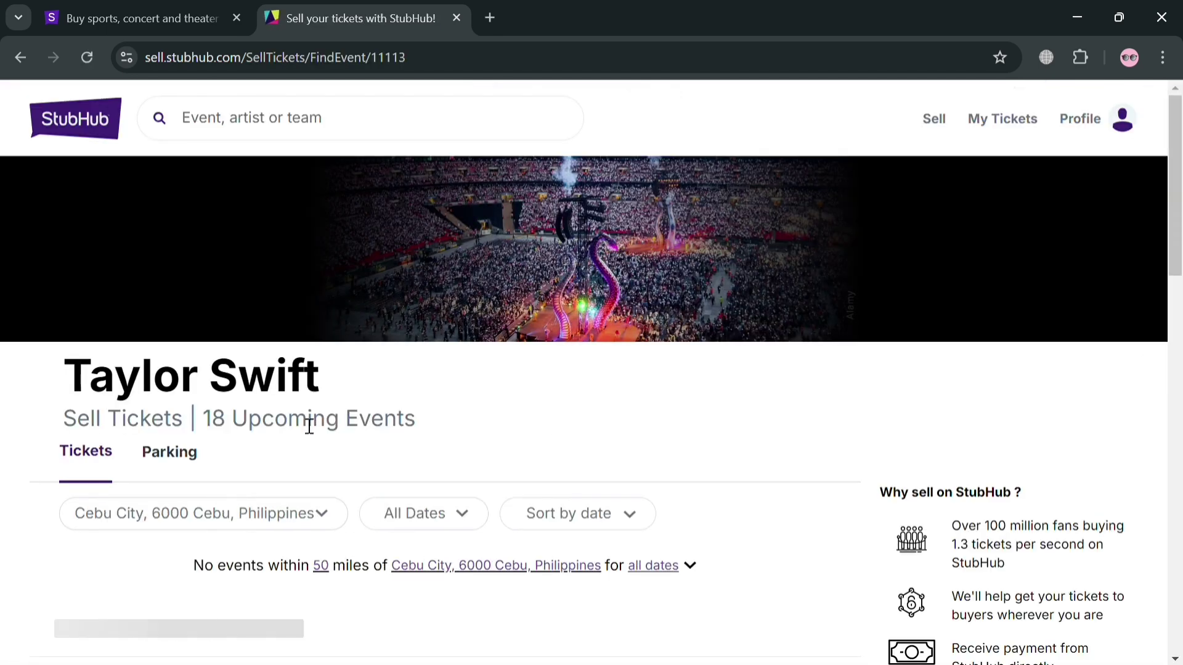
pyautogui.scroll(-3, 151, 491)
pyautogui.scroll(1, 259, 470)
pyautogui.scroll(-4, 270, 483)
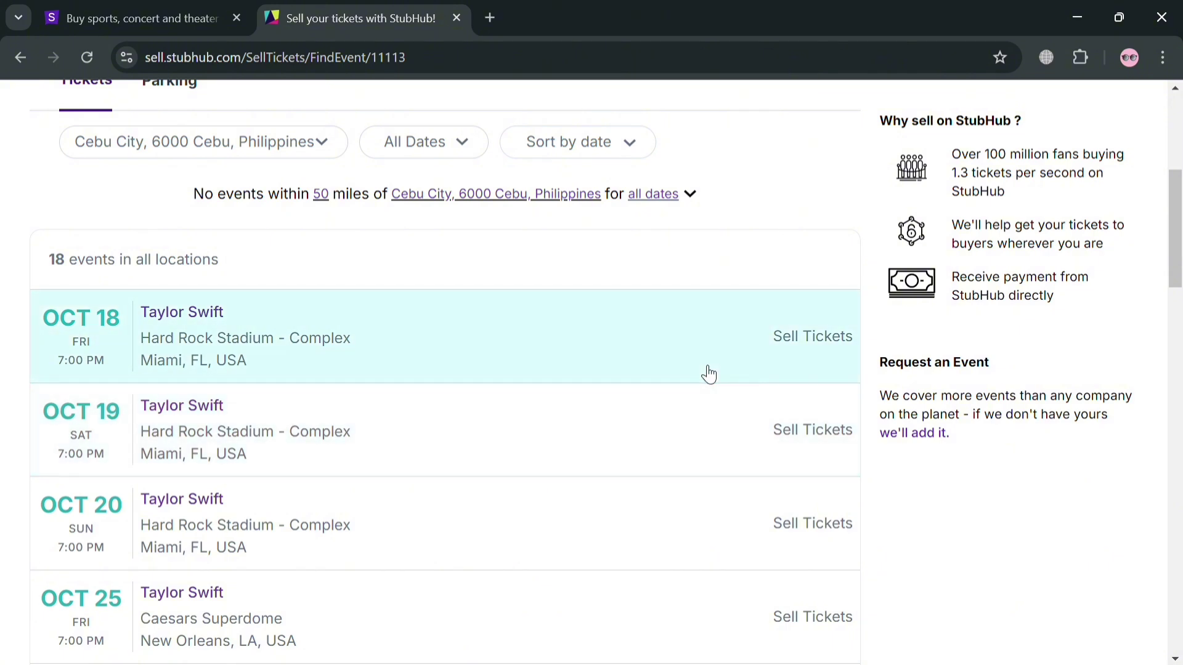
pyautogui.scroll(-3, 613, 629)
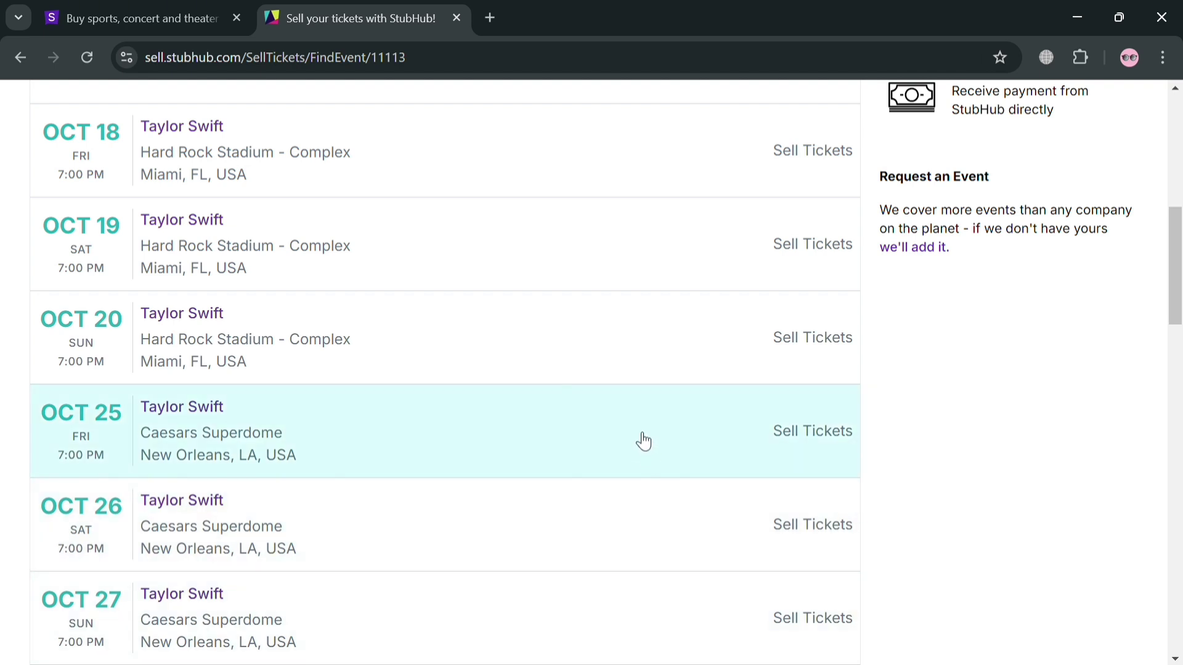
pyautogui.click(640, 434)
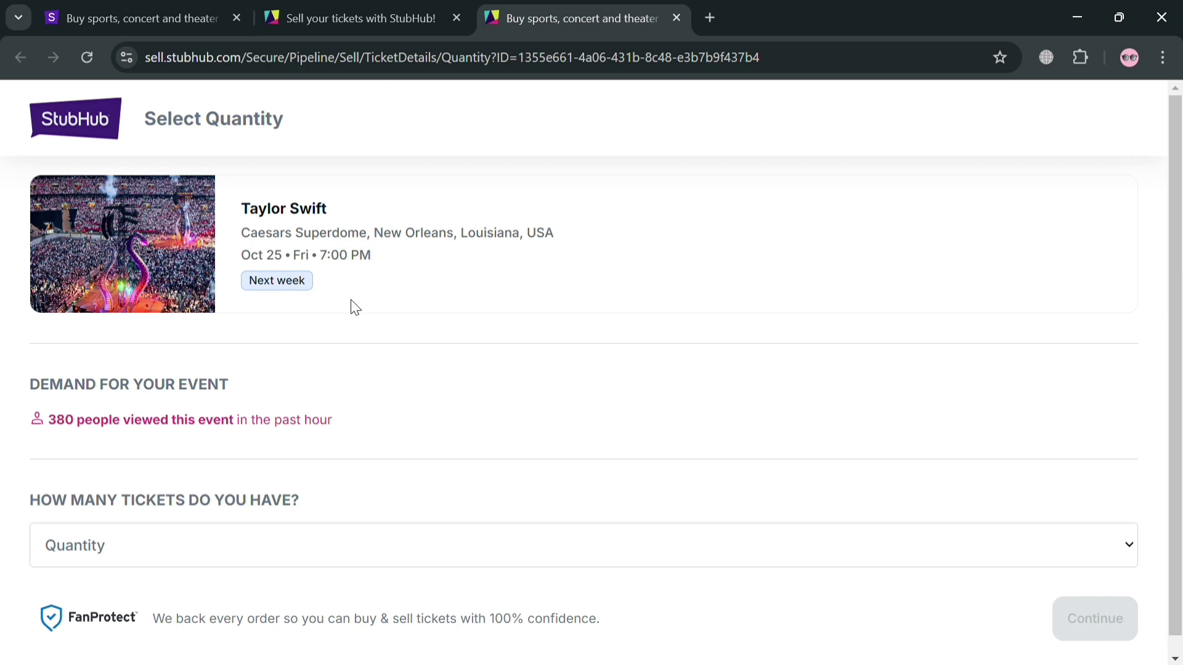
# Set the quantity to 2 Tickets and continue to the listing preferences page
pyautogui.scroll(-1, 267, 394)
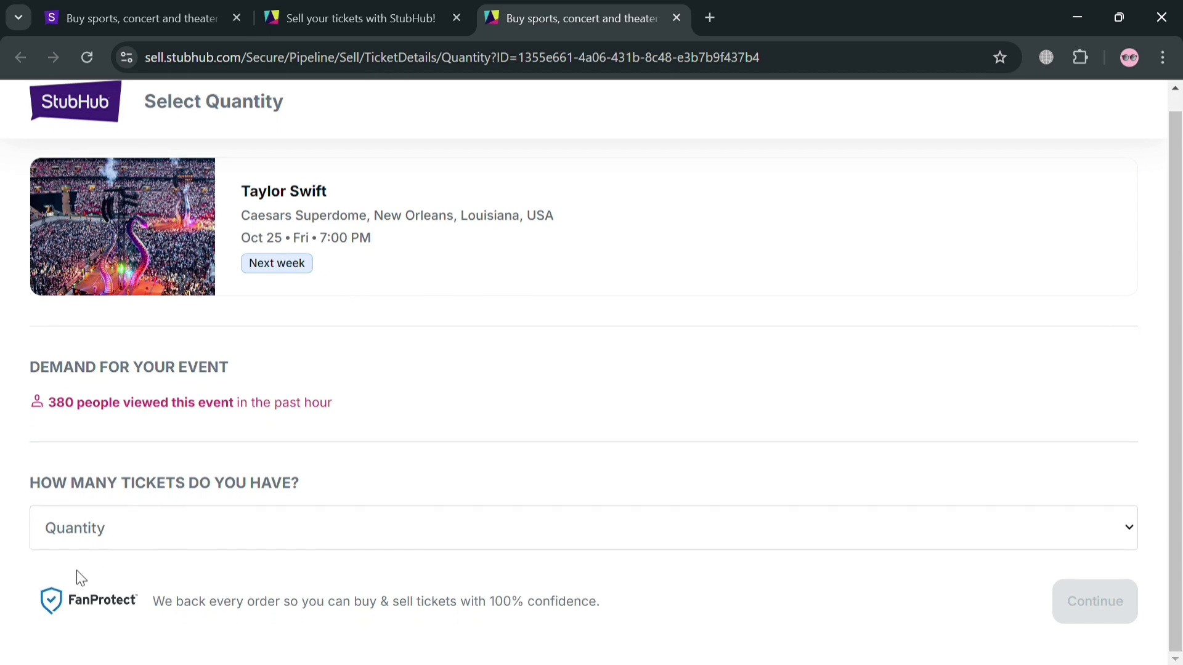
pyautogui.click(202, 530)
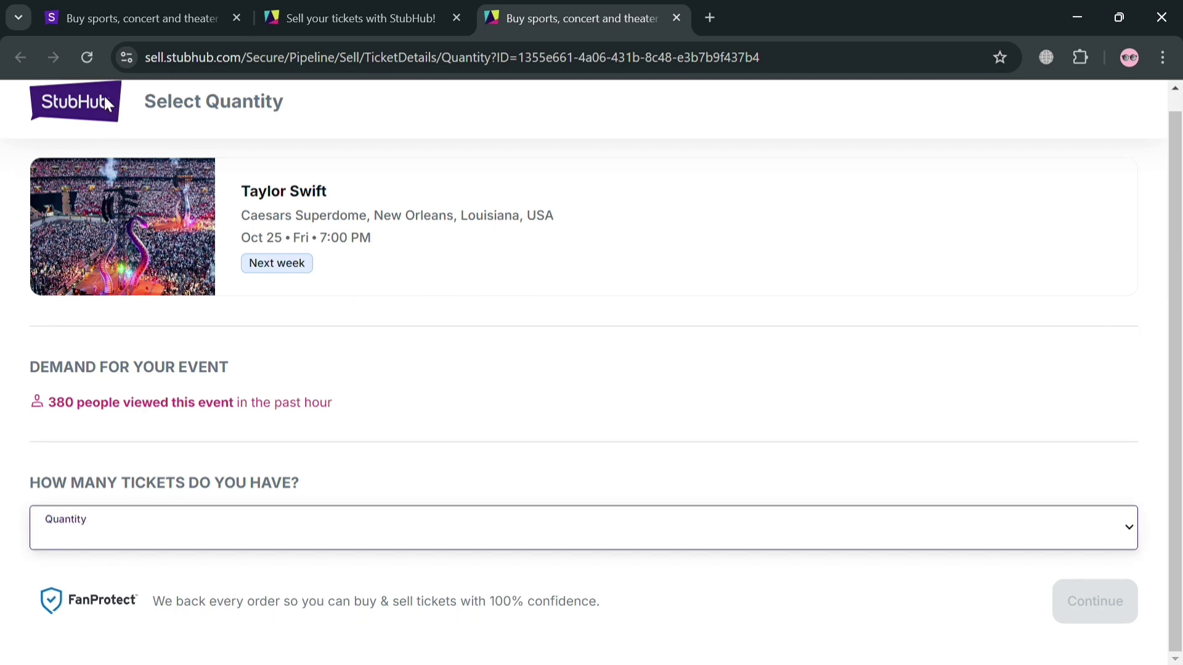
pyautogui.click(148, 46)
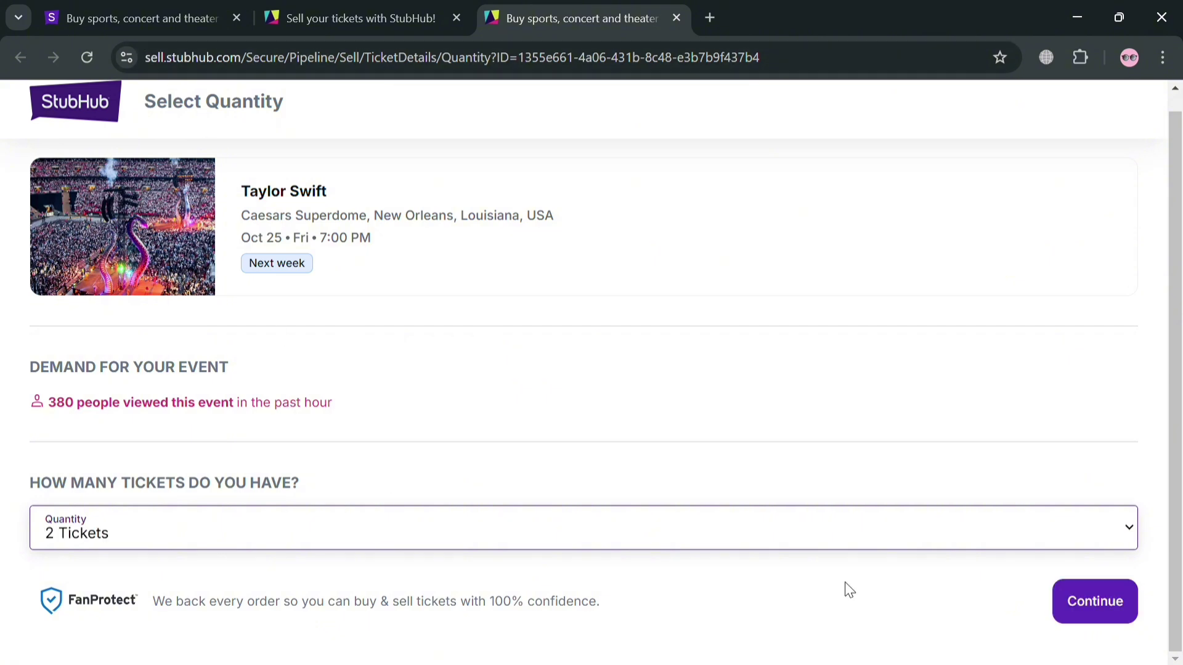
pyautogui.click(1114, 607)
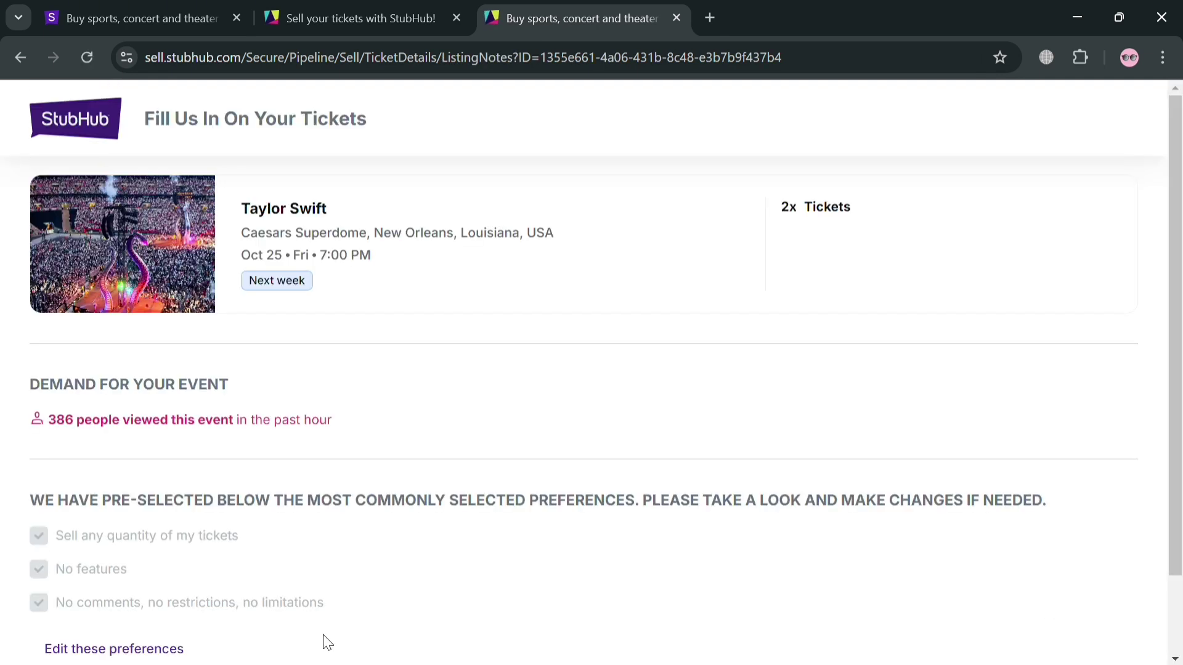
pyautogui.scroll(-2, 433, 352)
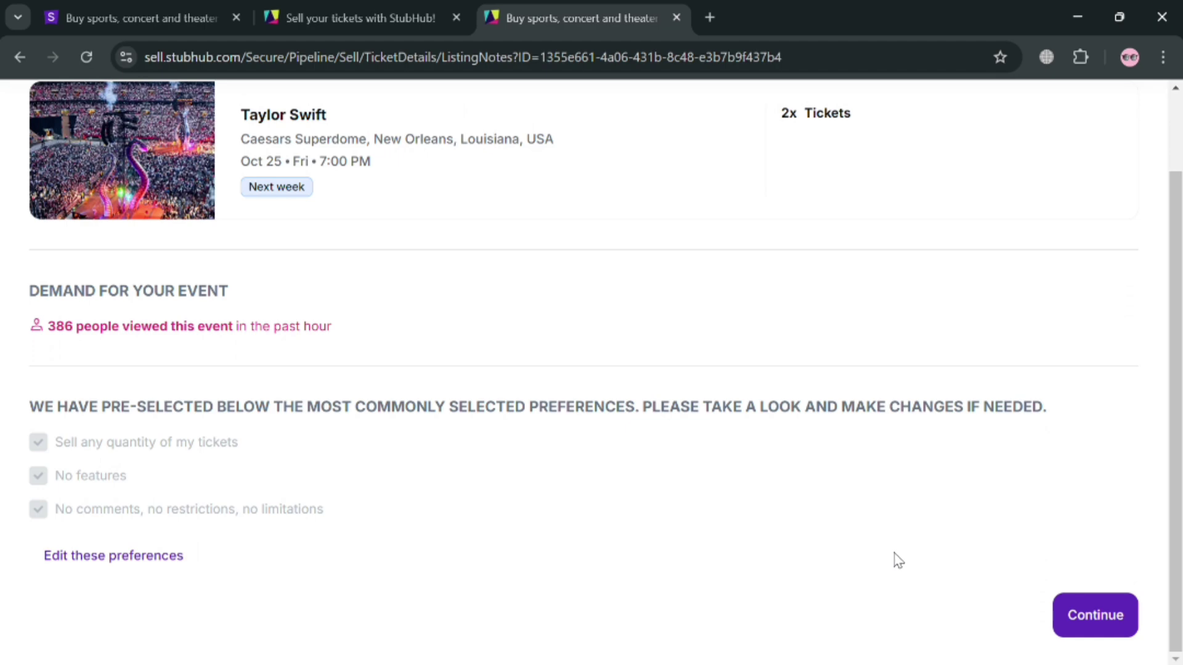
# Accept the default preferences, mark the tickets as stored on Ticketmaster, and continue to seat details
pyautogui.click(1118, 621)
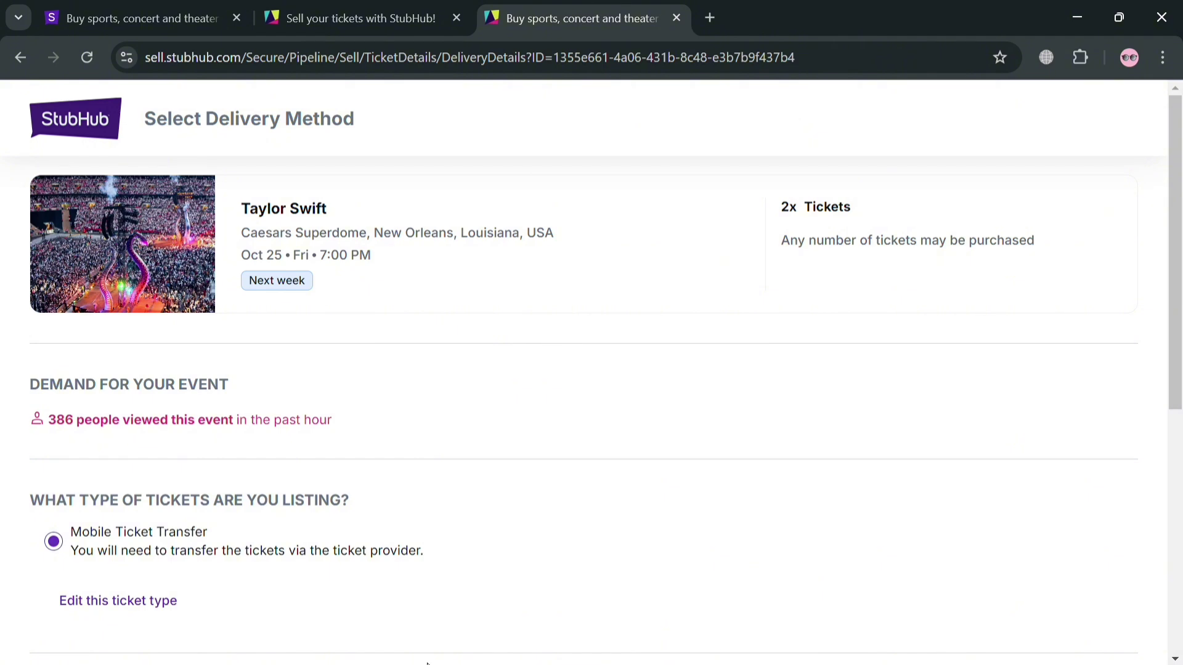
pyautogui.scroll(-3, 145, 591)
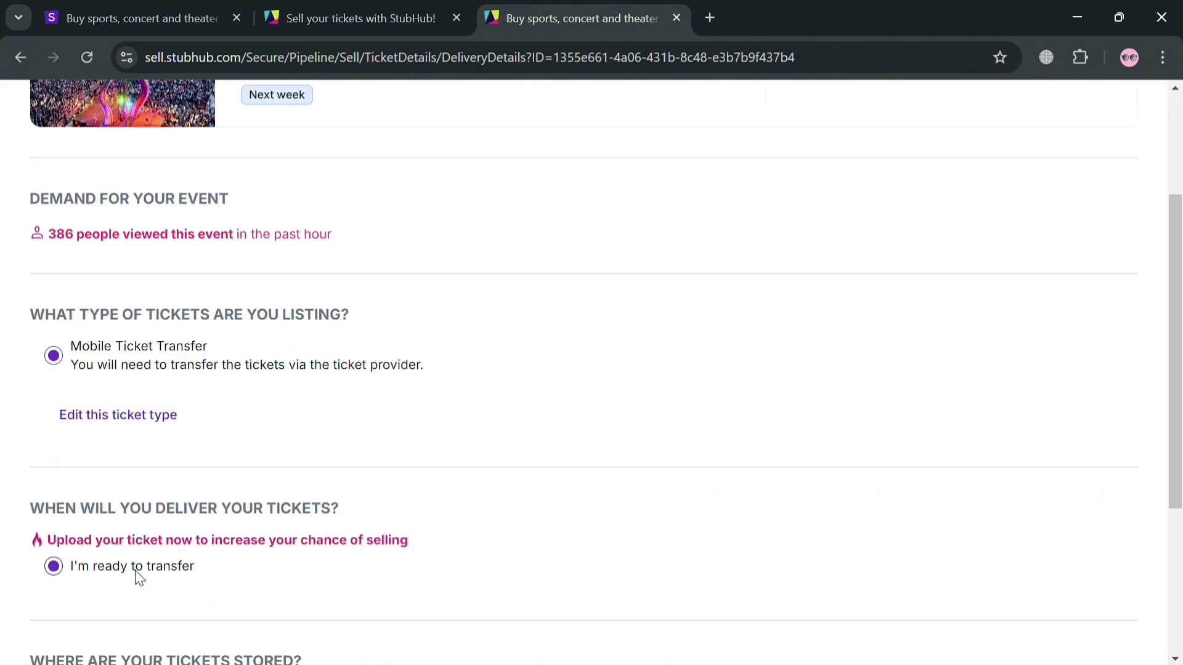
pyautogui.scroll(-4, 154, 542)
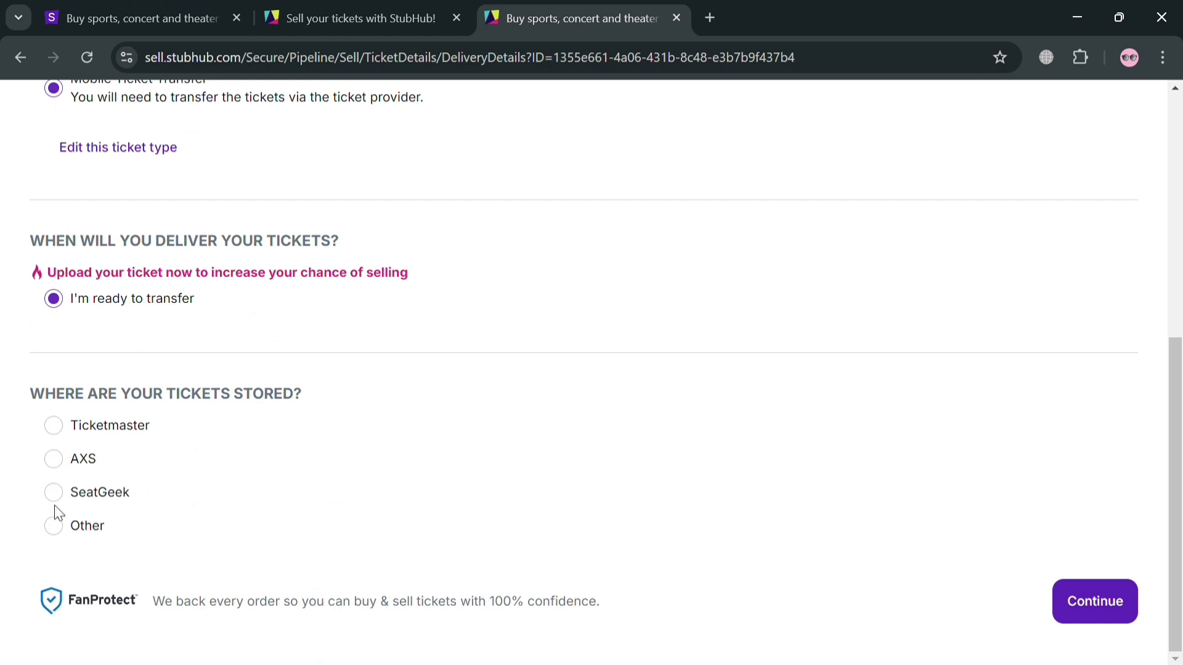
pyautogui.click(54, 426)
pyautogui.click(1110, 602)
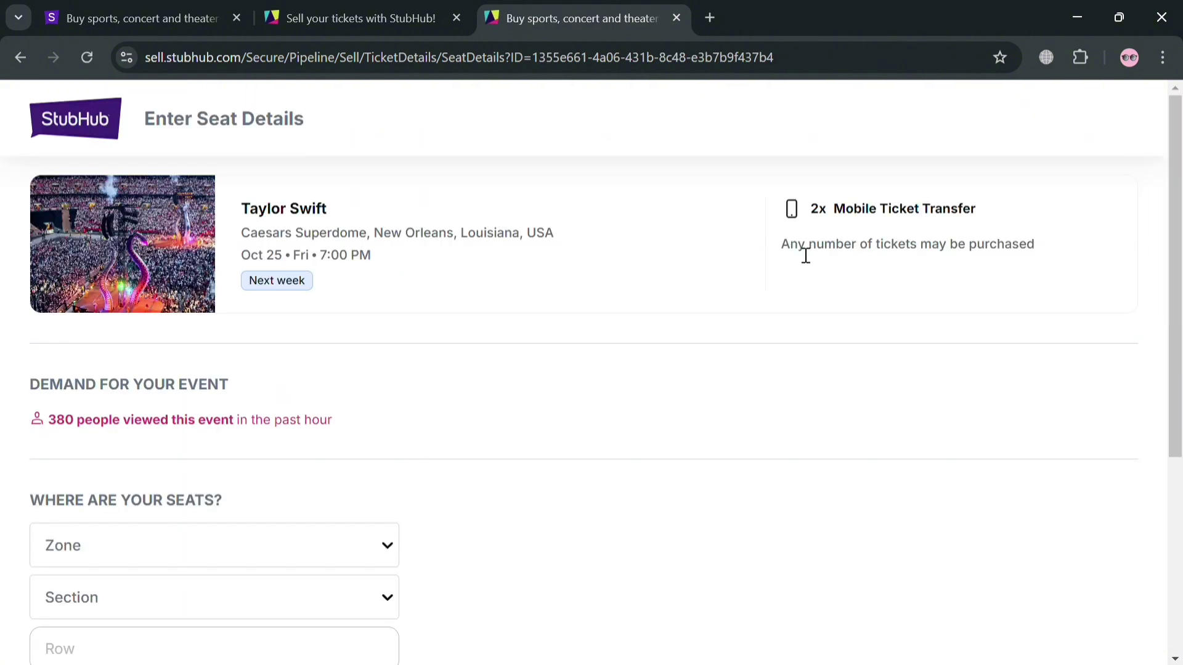
# Choose zone Lower Terrace, section 536WC and row 1 for the tickets
pyautogui.scroll(-2, 222, 375)
pyautogui.scroll(-3, 375, 267)
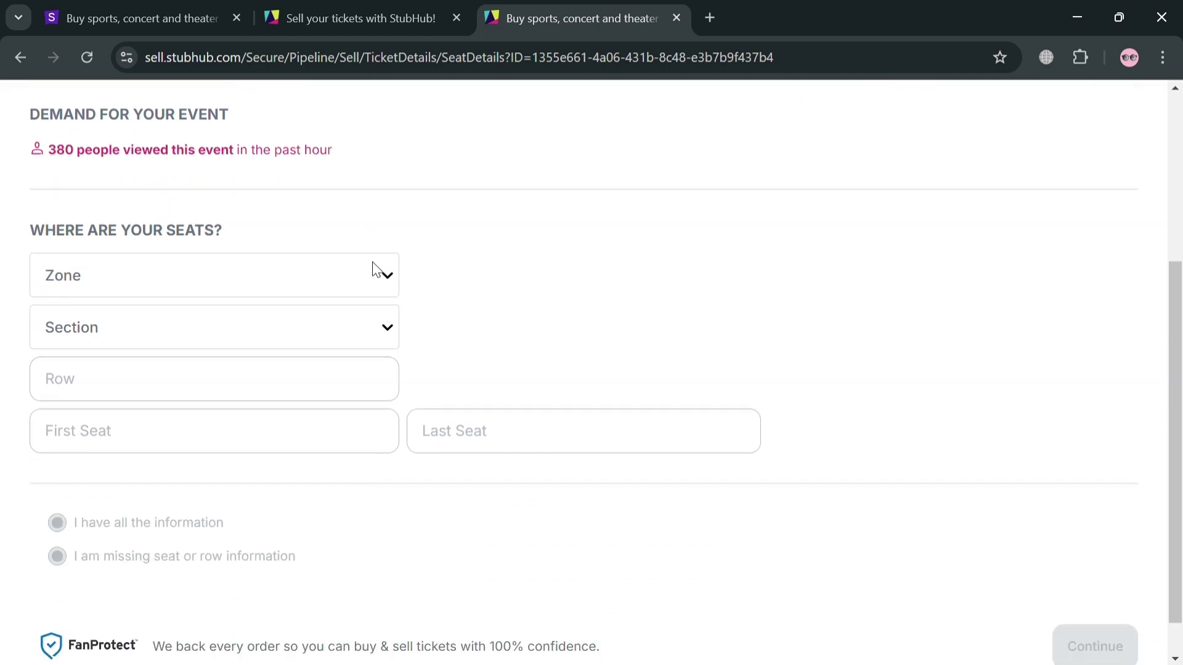
pyautogui.click(379, 233)
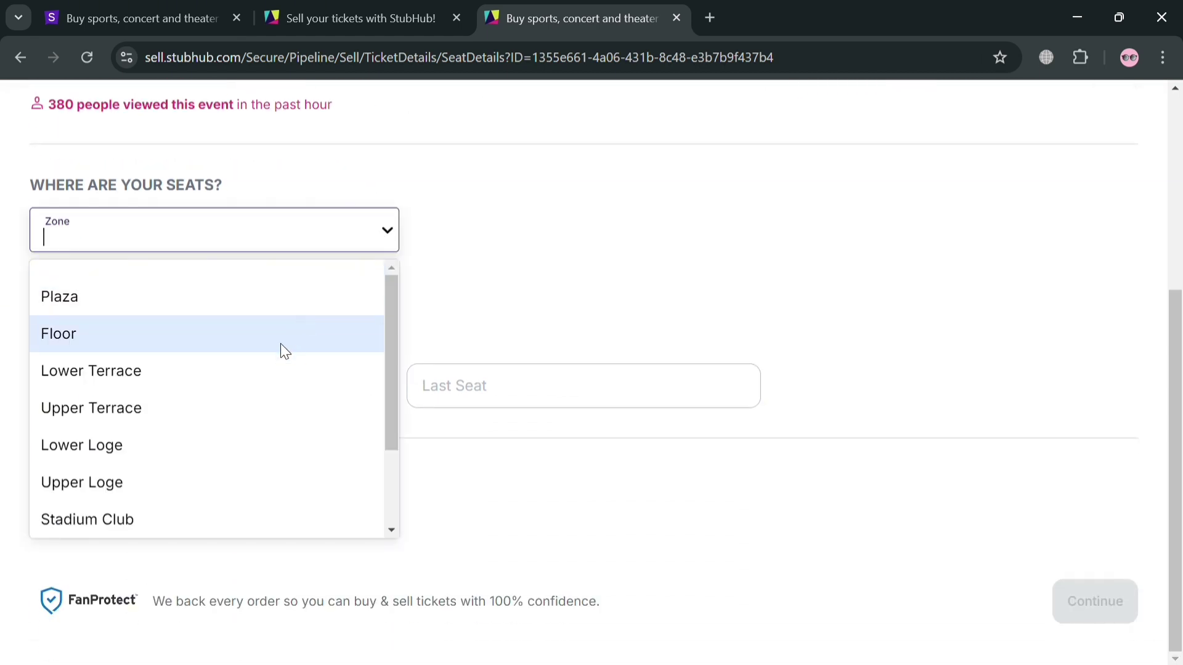
pyautogui.click(278, 373)
pyautogui.click(224, 280)
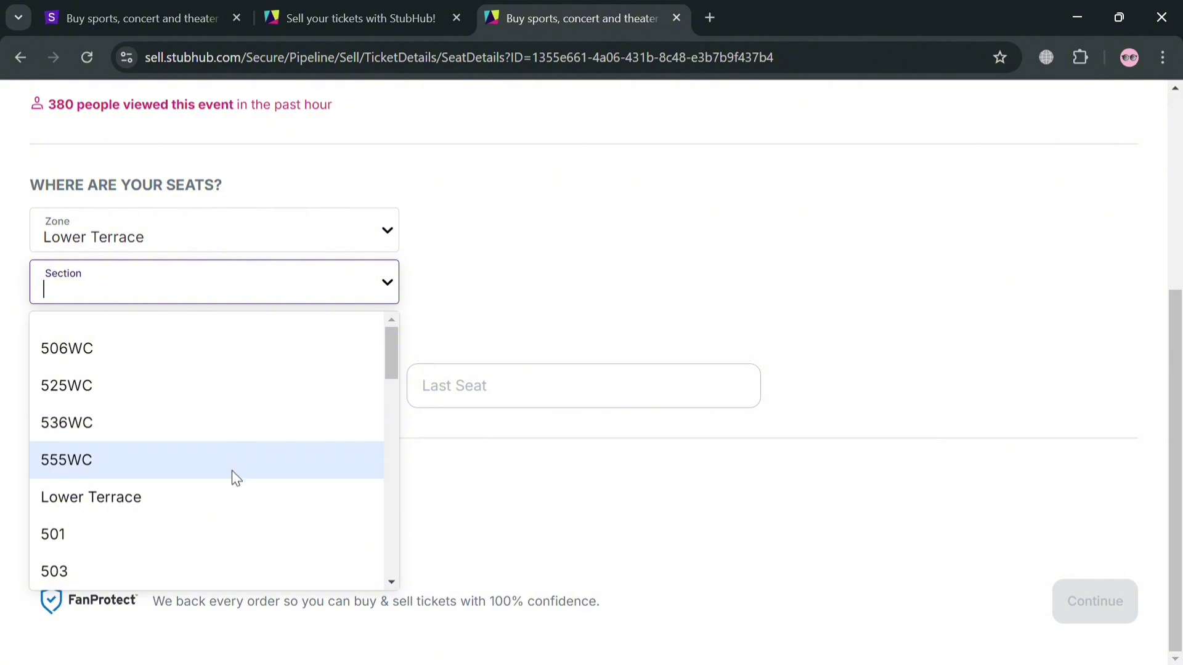
pyautogui.scroll(-5, 228, 536)
pyautogui.scroll(5, 219, 413)
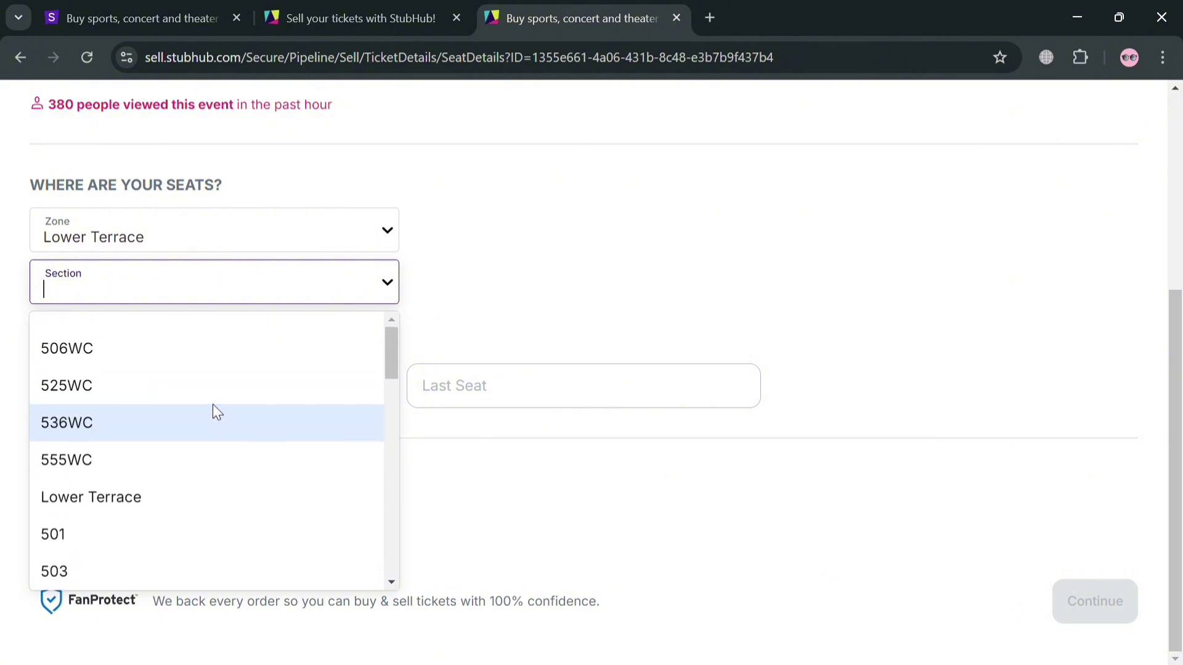
pyautogui.click(227, 437)
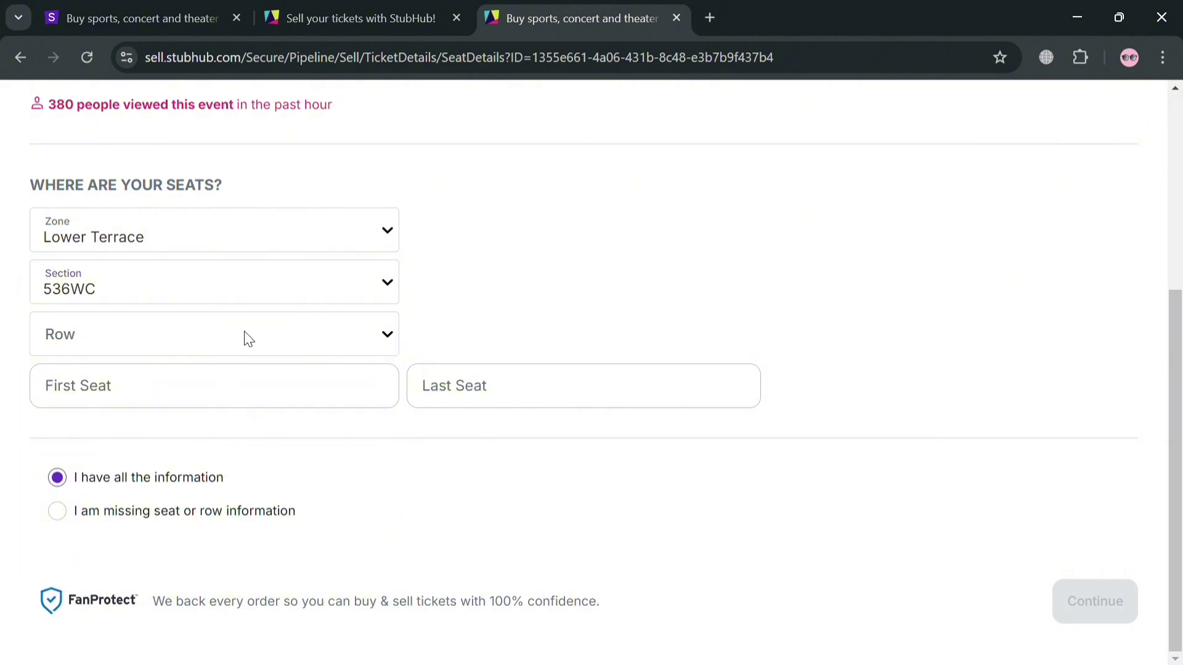
pyautogui.click(267, 340)
pyautogui.click(245, 427)
# Enter 45 as the first seat, giving seats 45–46
pyautogui.click(276, 407)
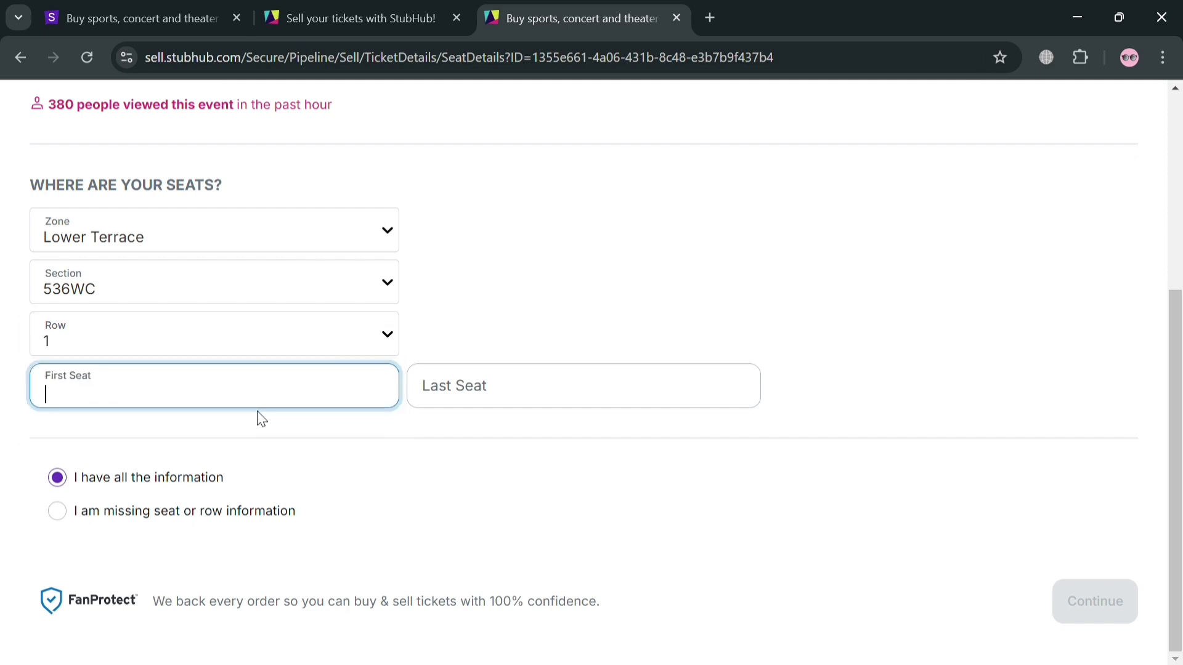
pyautogui.write('45')
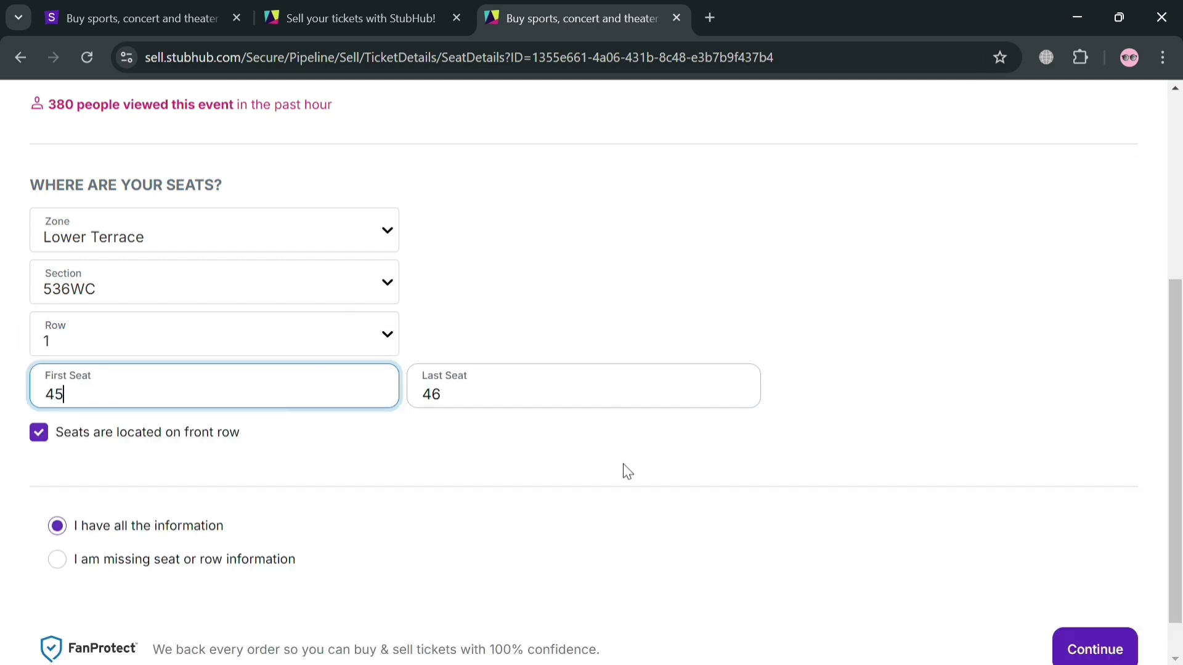
pyautogui.click(546, 469)
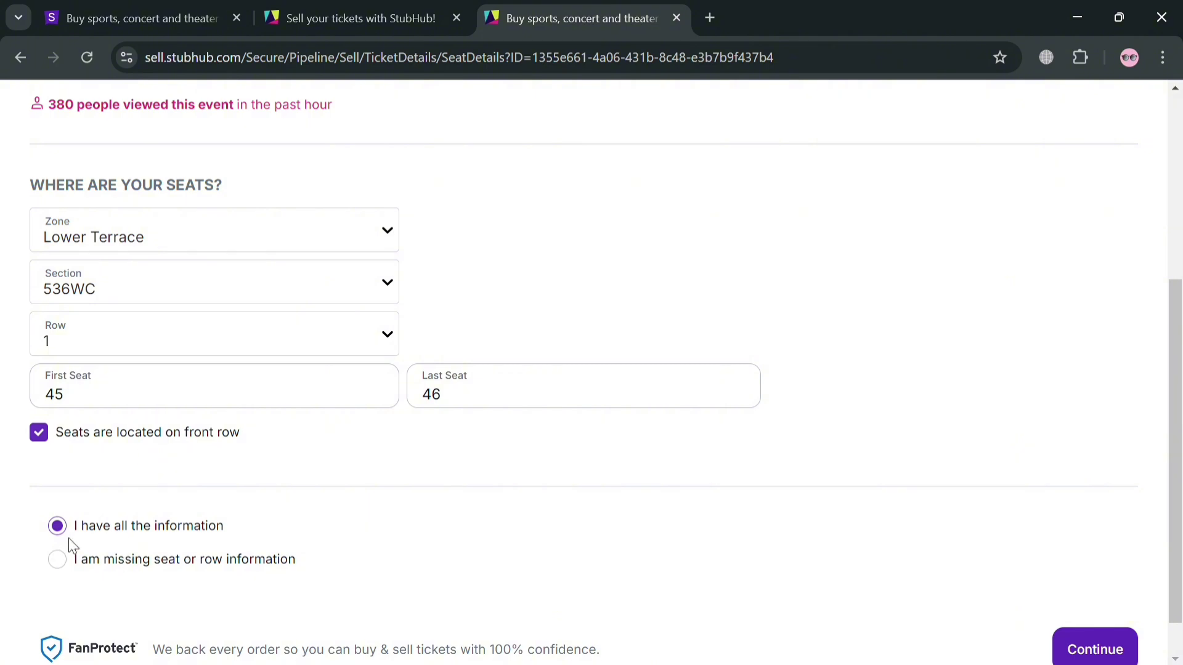
pyautogui.scroll(-1, 66, 565)
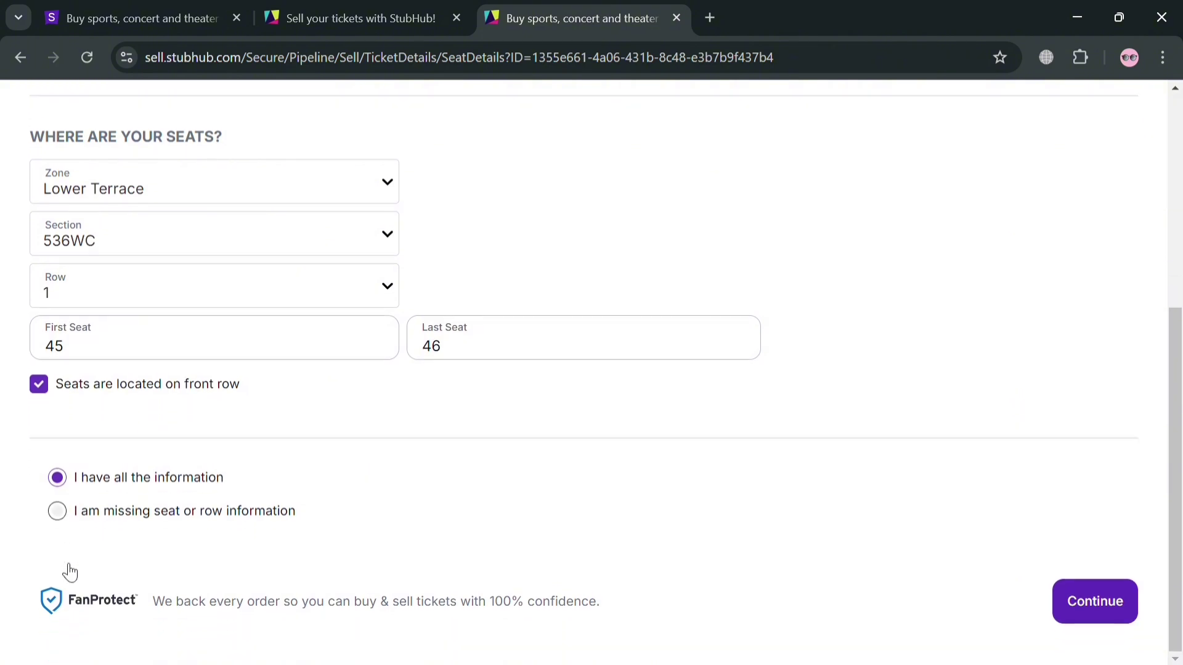
pyautogui.click(58, 515)
# Move on to pricing and replace the suggested per-ticket price with US$ 7000
pyautogui.click(1094, 612)
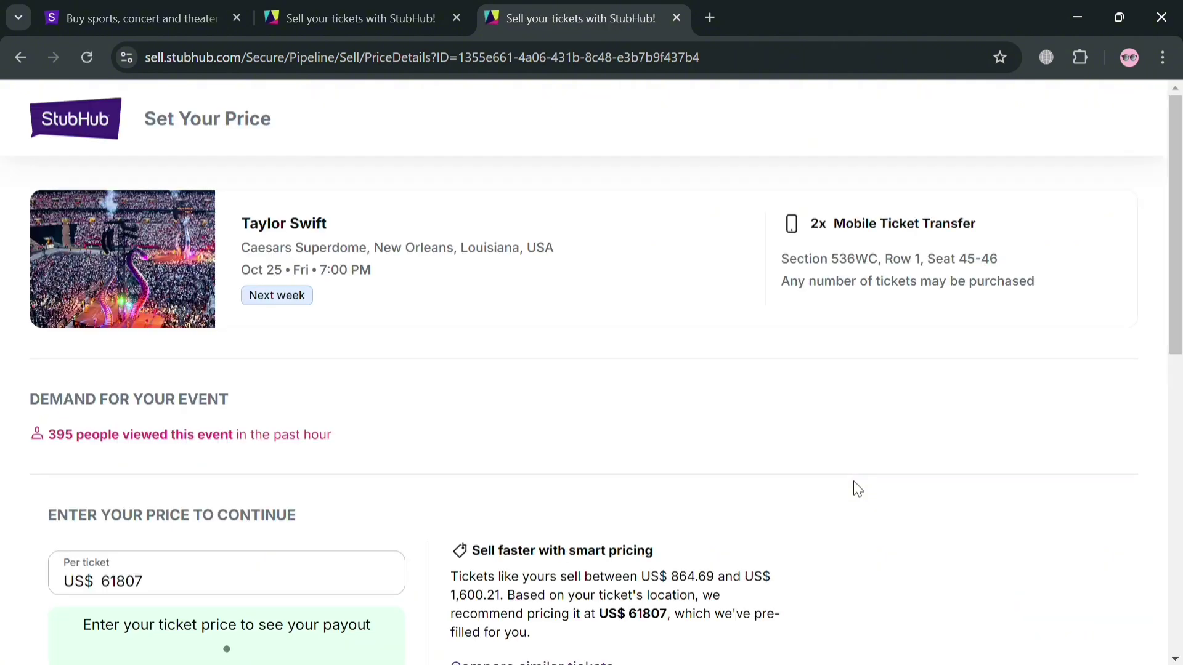
pyautogui.scroll(-3, 185, 552)
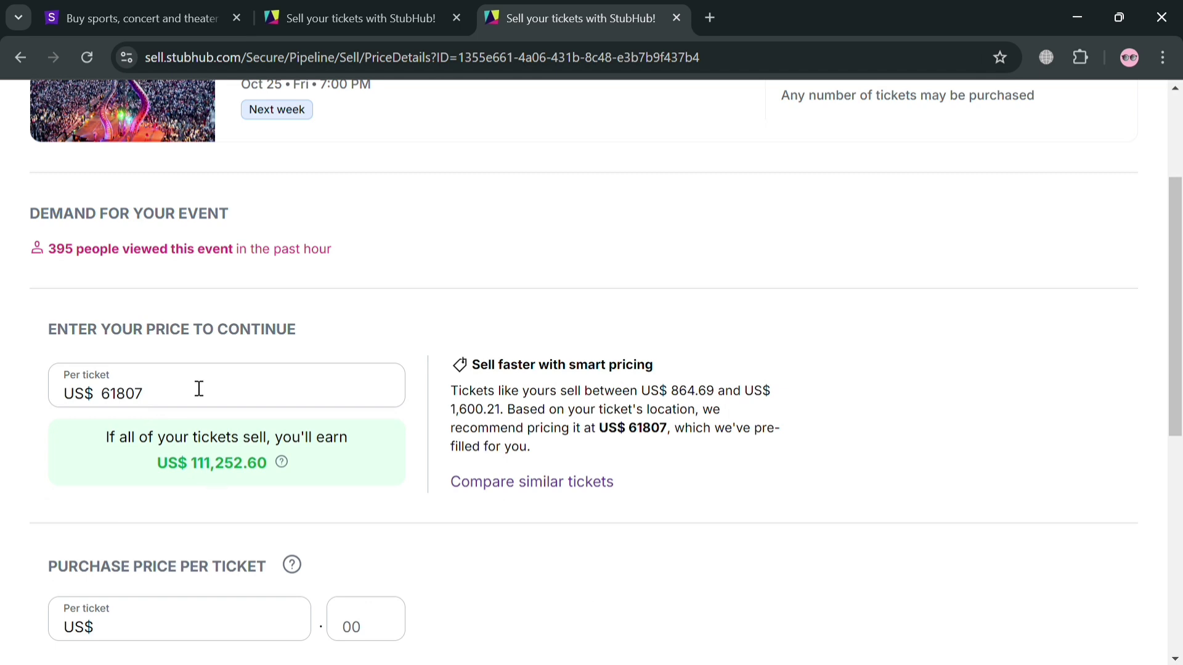
pyautogui.click(245, 376)
pyautogui.scroll(-3, 185, 619)
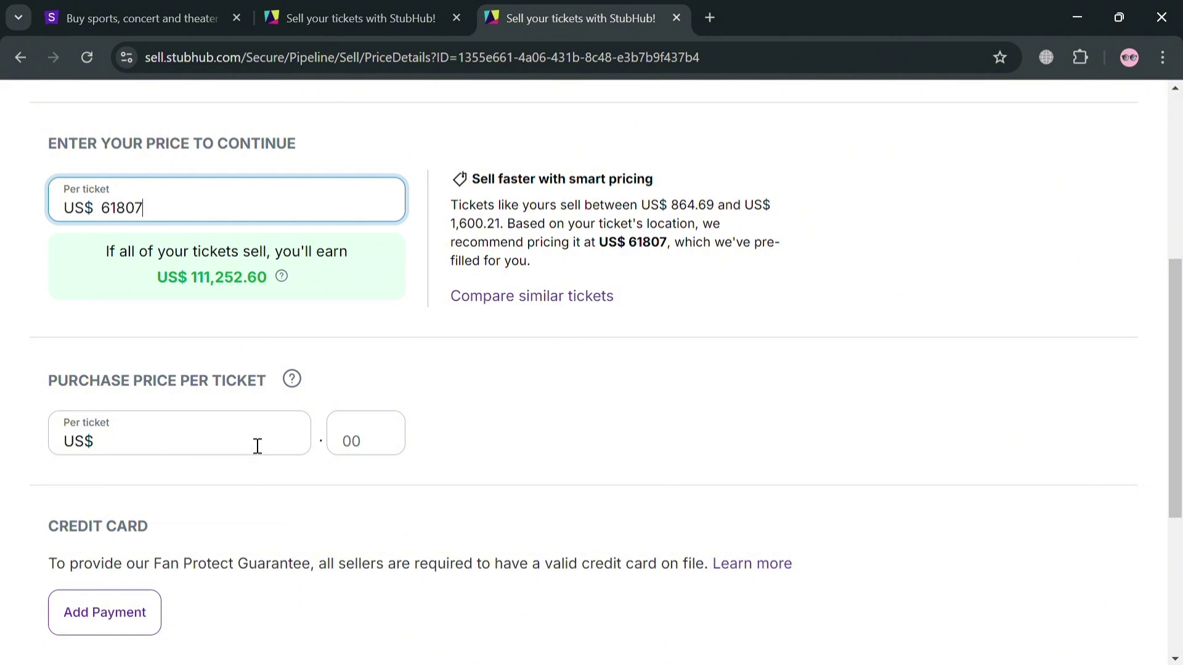
pyautogui.scroll(3, 273, 240)
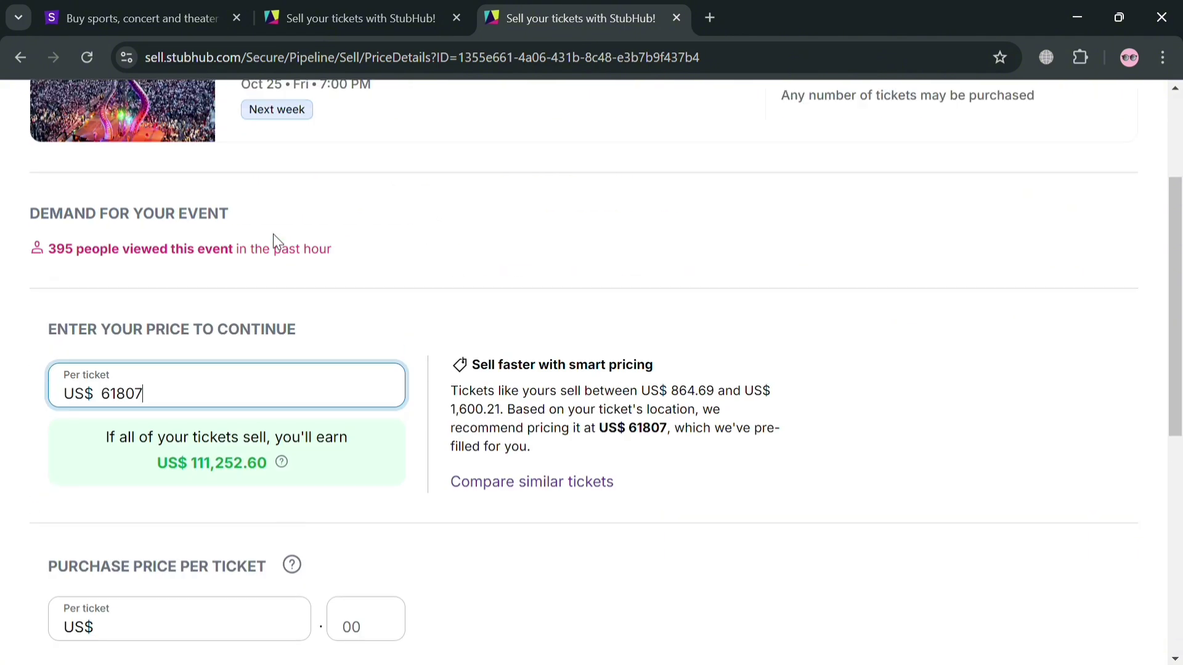
pyautogui.press('BackSpace')
pyautogui.press('BackSpace')
pyautogui.press('BackSpace')
pyautogui.press('BackSpace')
pyautogui.write('7000')
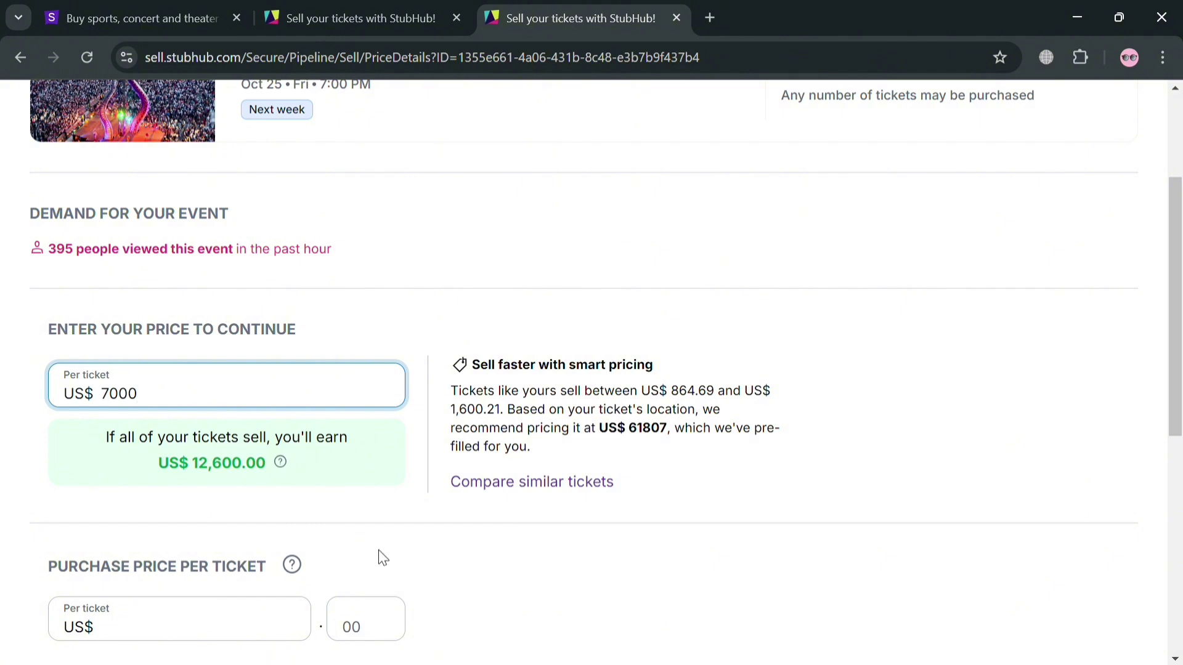
# Enter a purchase price of US$ 4000 per ticket
pyautogui.scroll(-5, 378, 557)
pyautogui.click(205, 357)
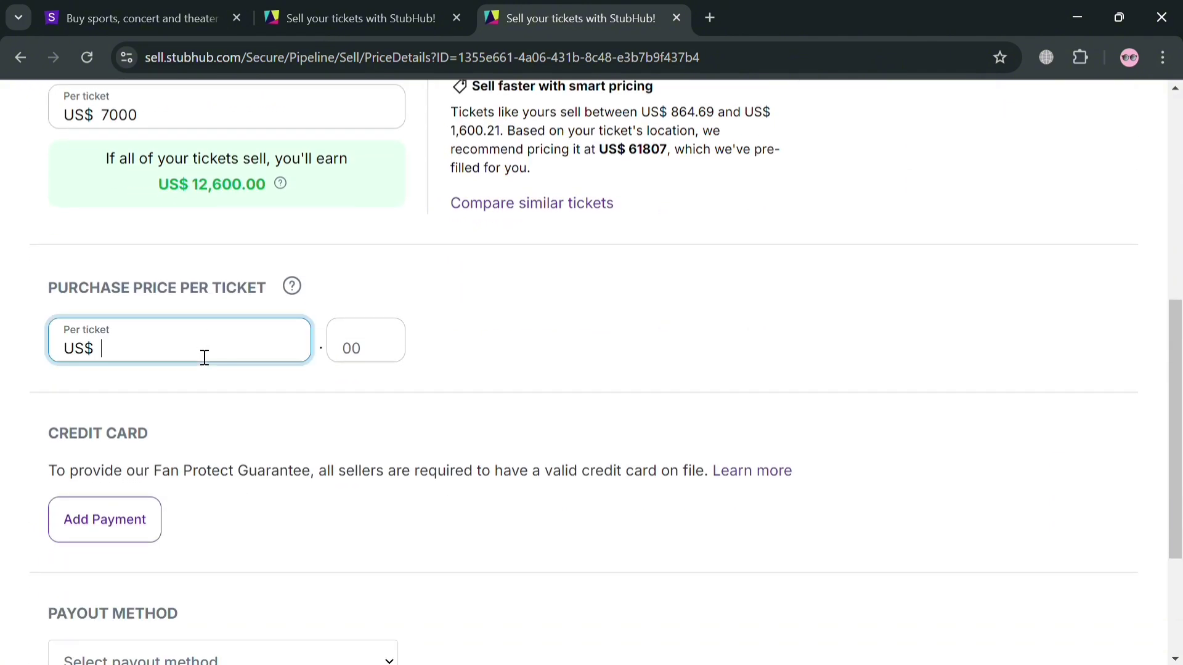
pyautogui.scroll(3, 246, 416)
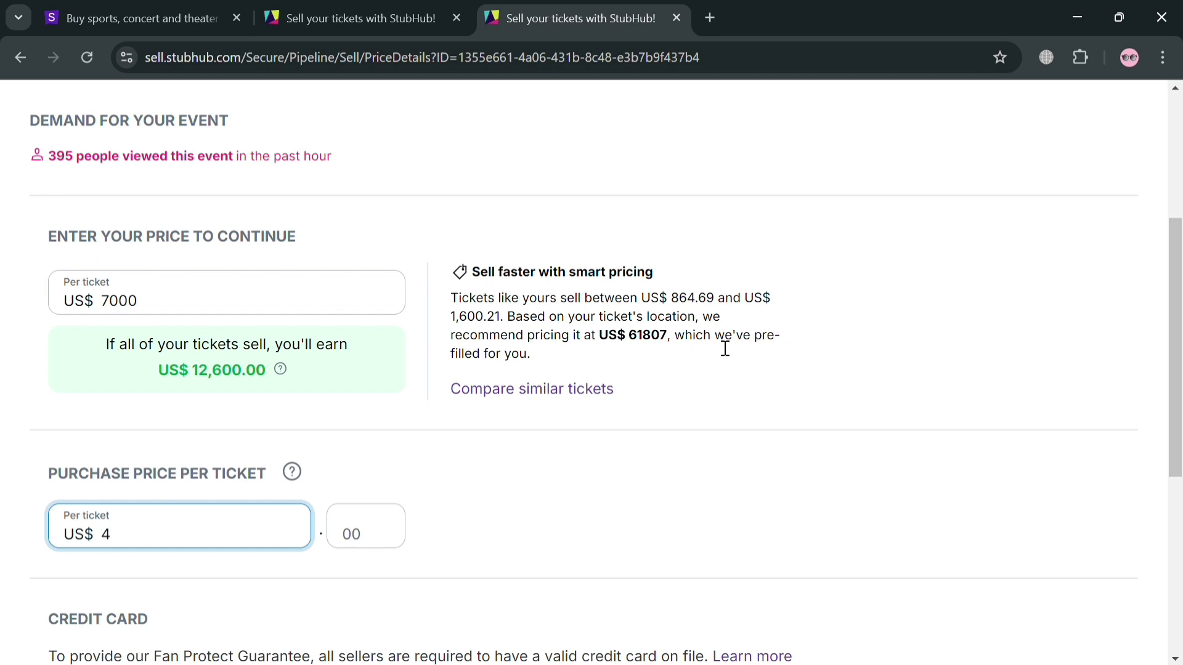
pyautogui.write('000')
pyautogui.click(661, 573)
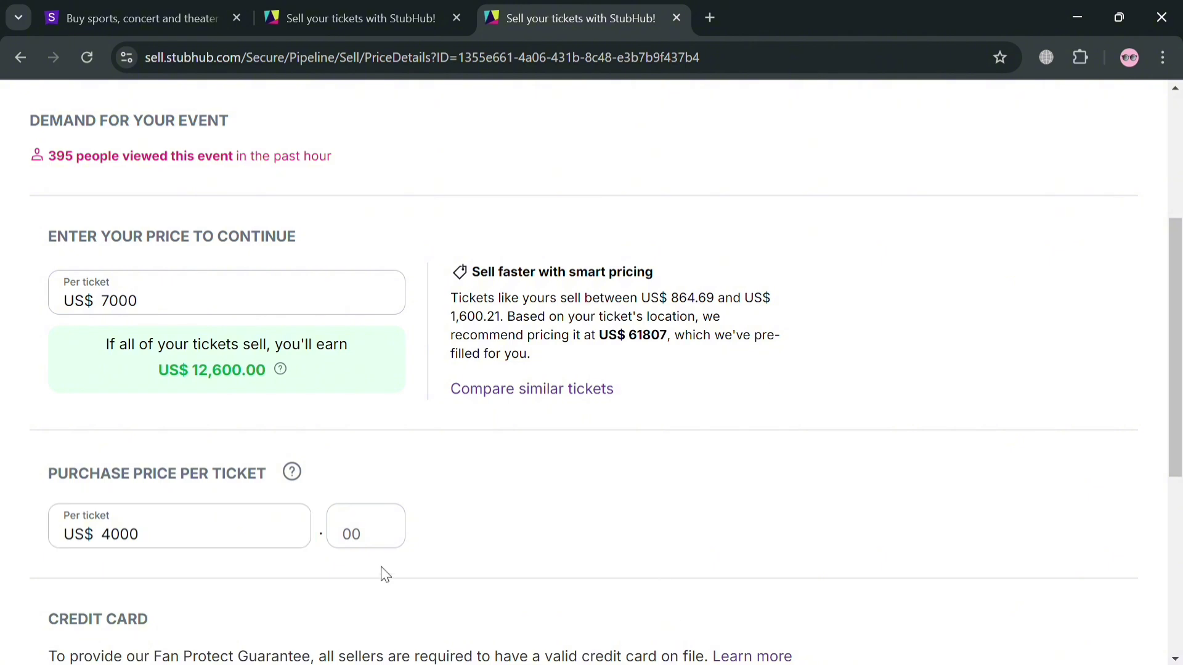
pyautogui.click(383, 536)
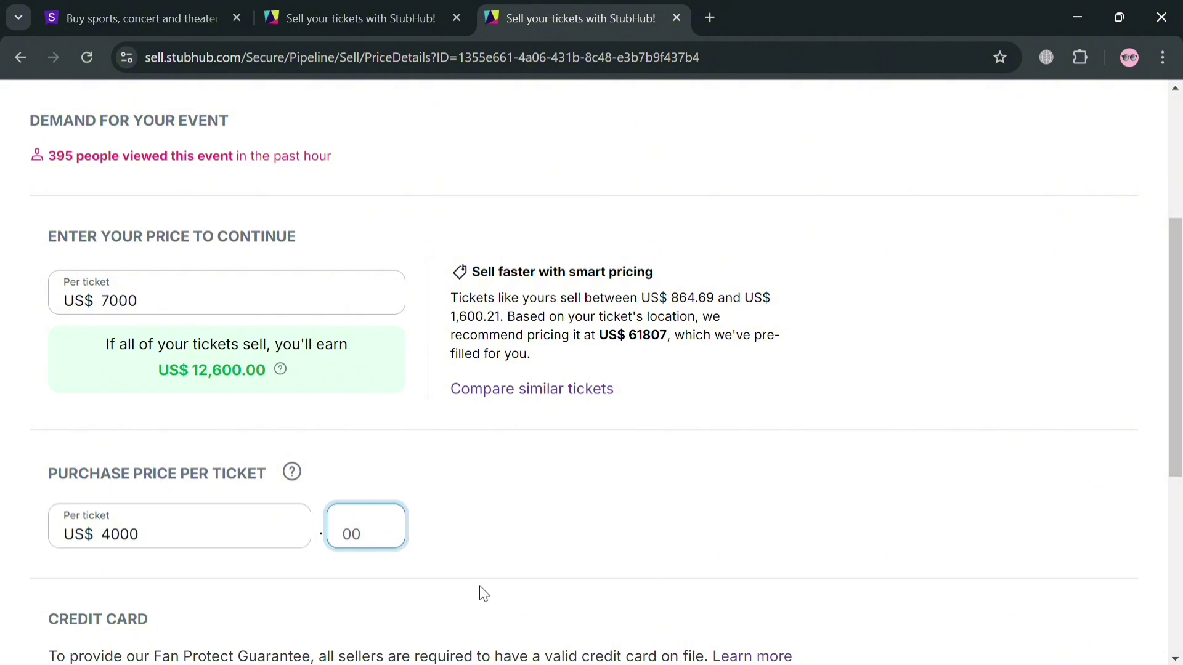
pyautogui.scroll(-5, 456, 598)
pyautogui.scroll(2, 429, 607)
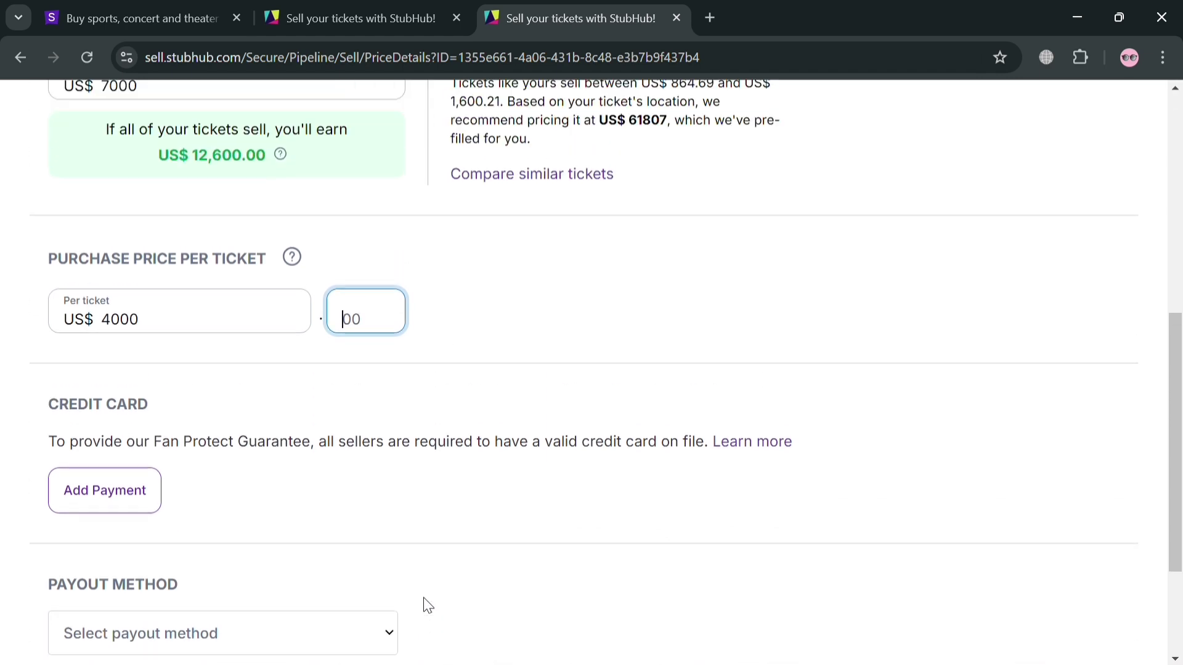
pyautogui.scroll(-1, 177, 435)
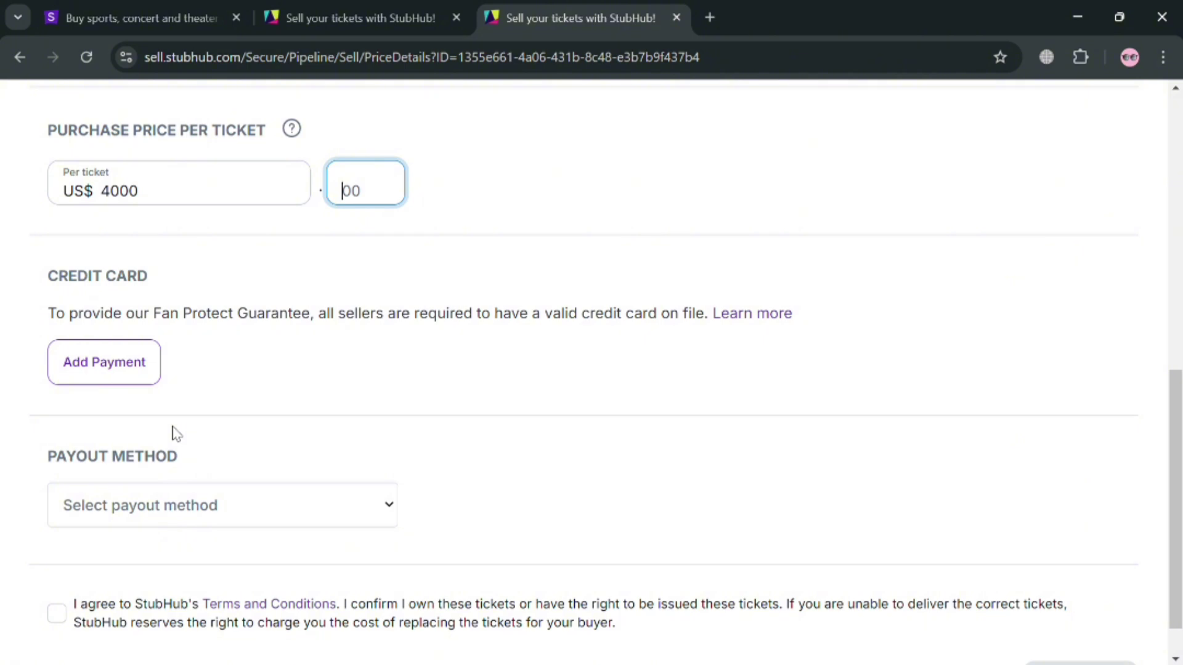
# Add a Visa credit card for the listing and confirm the saved billing address
pyautogui.scroll(-1, 179, 433)
pyautogui.click(129, 346)
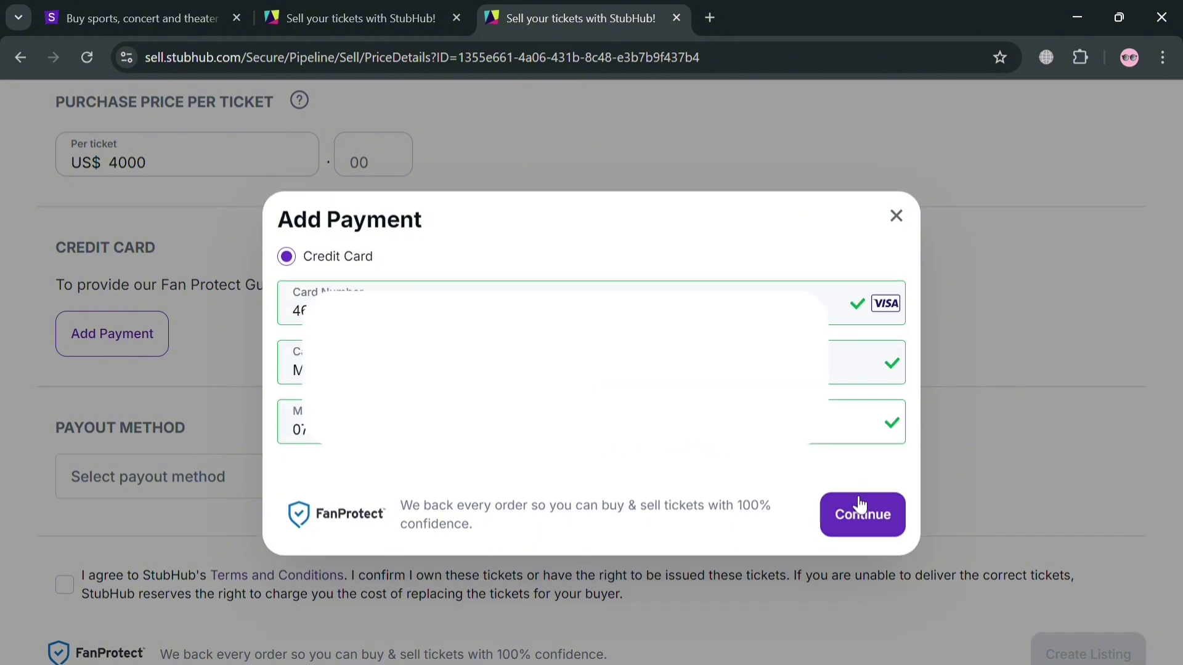
pyautogui.click(863, 512)
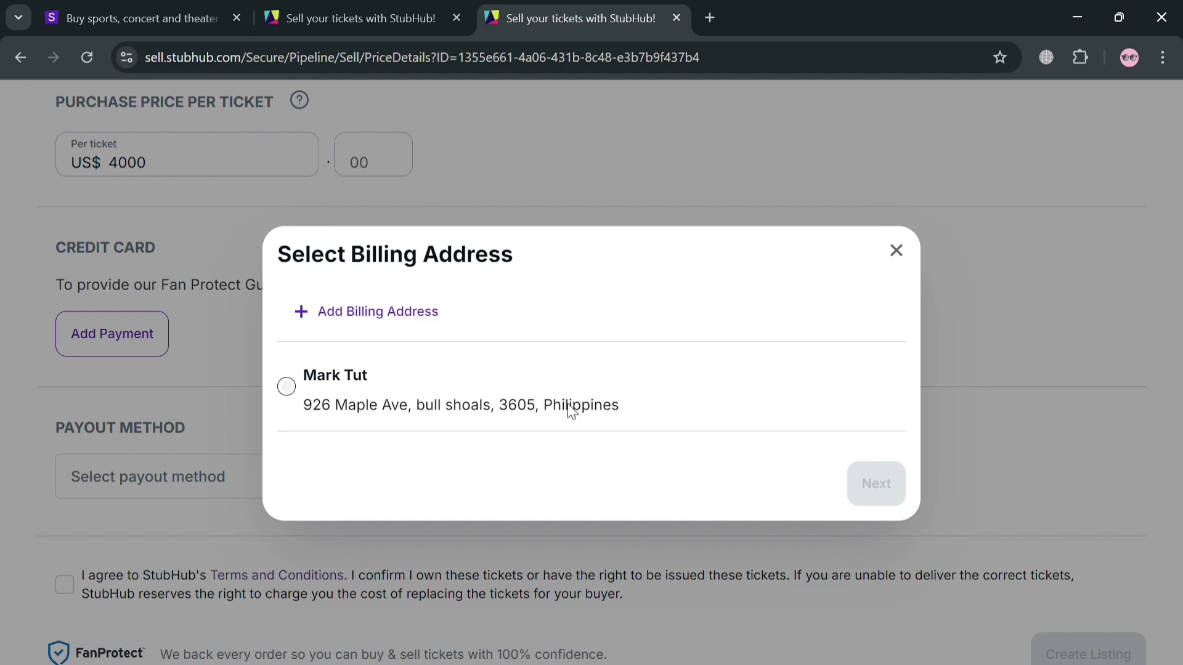
pyautogui.click(356, 398)
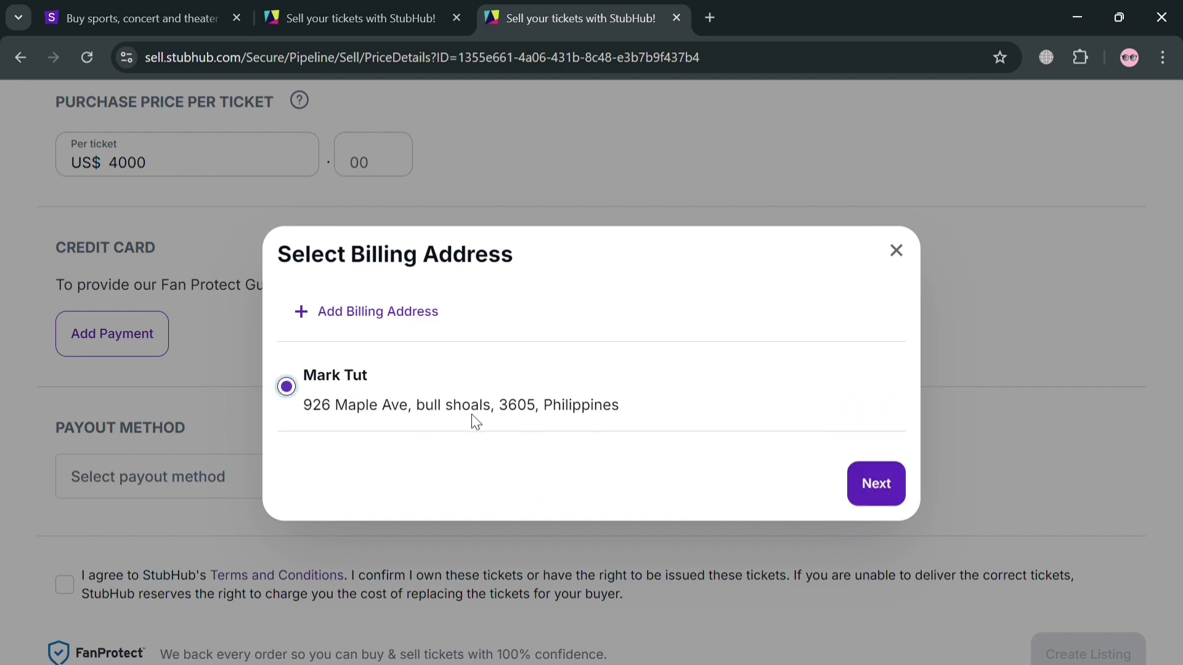
pyautogui.click(891, 484)
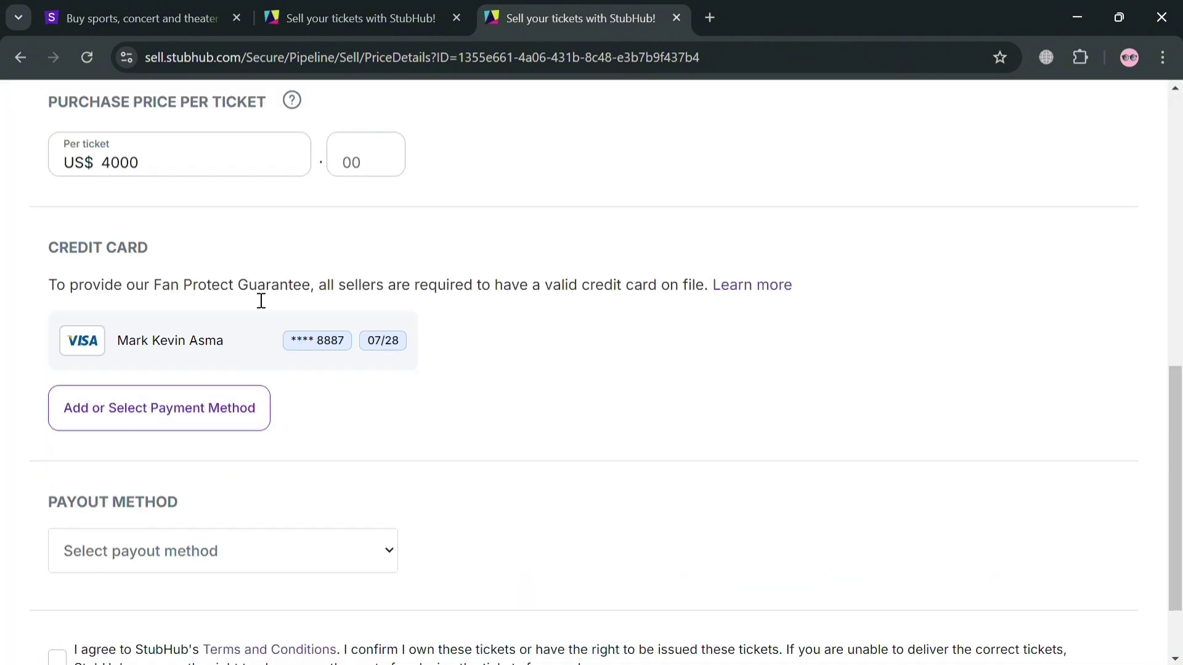
# Choose Pay Pal as the payout method and autofill the PayPal account email
pyautogui.scroll(-2, 511, 362)
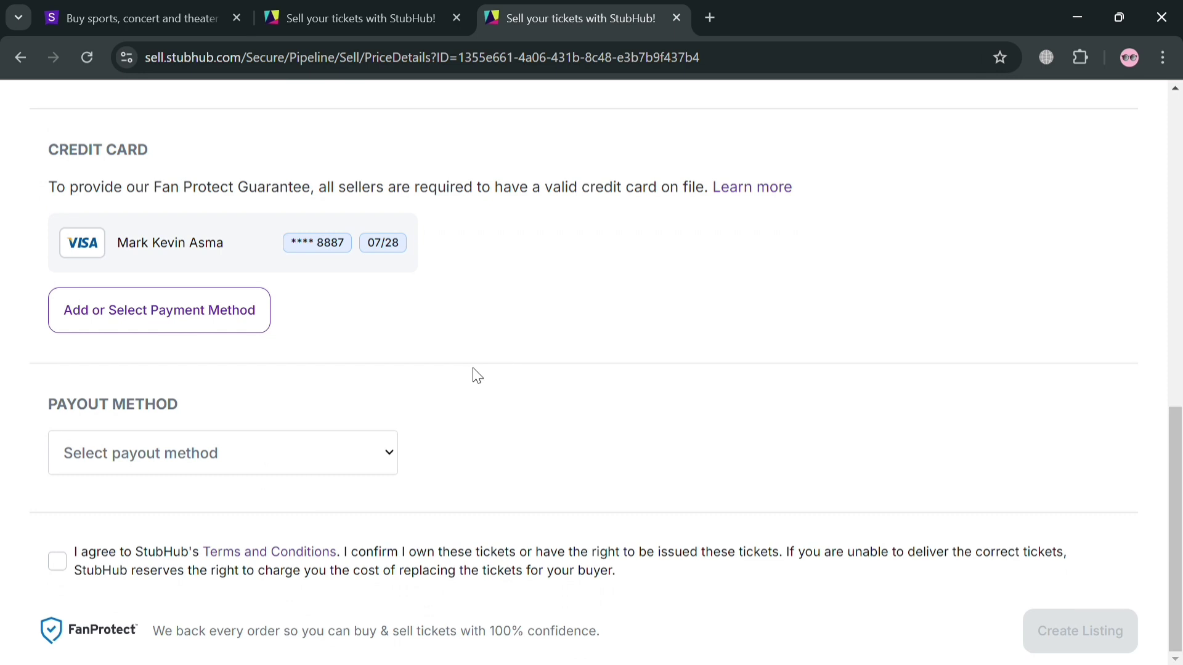
pyautogui.click(339, 453)
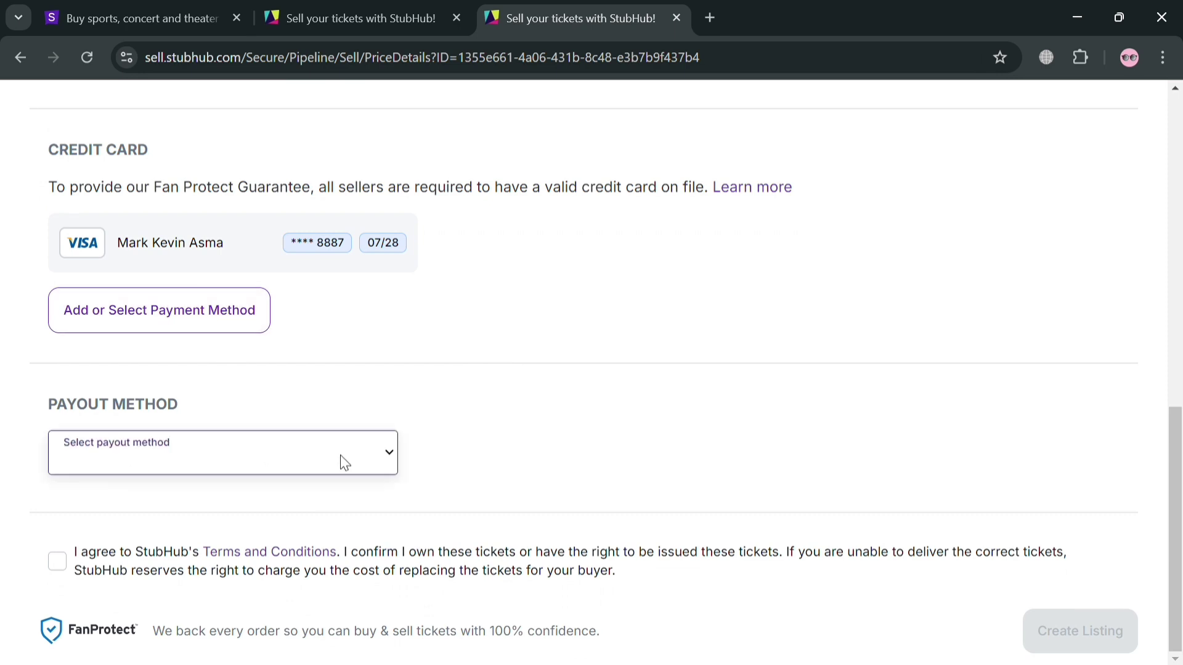
pyautogui.click(315, 526)
pyautogui.click(210, 523)
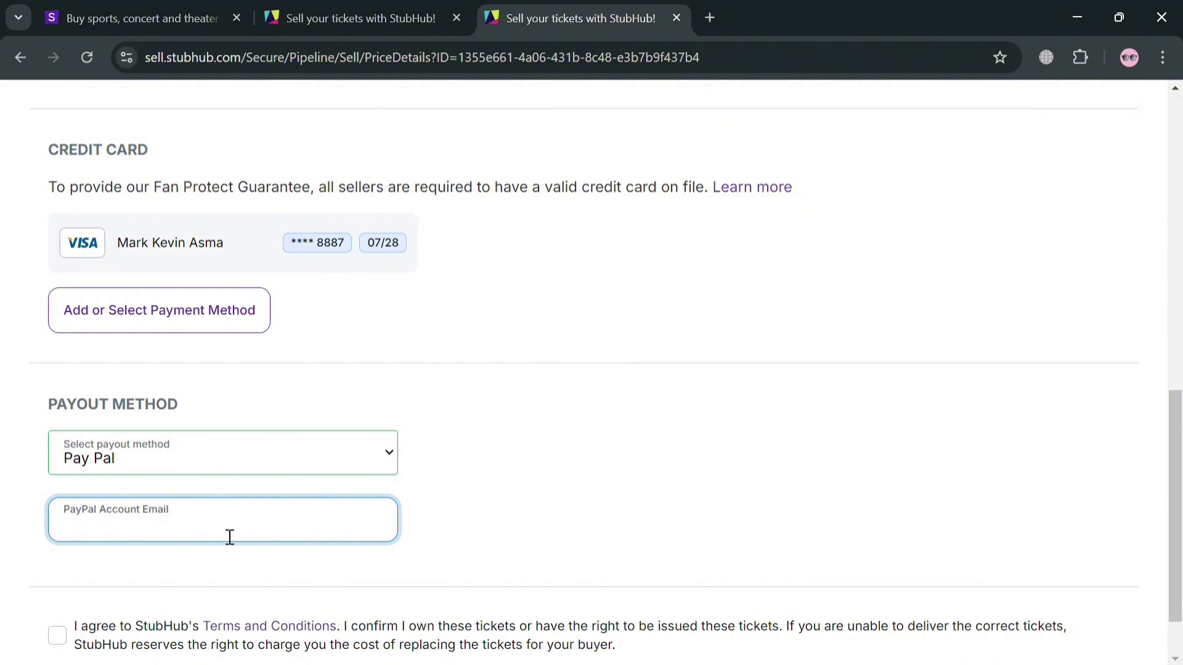
pyautogui.click(253, 582)
# Accept the seller terms and submit the listing with Create Listing
pyautogui.scroll(-1, 253, 583)
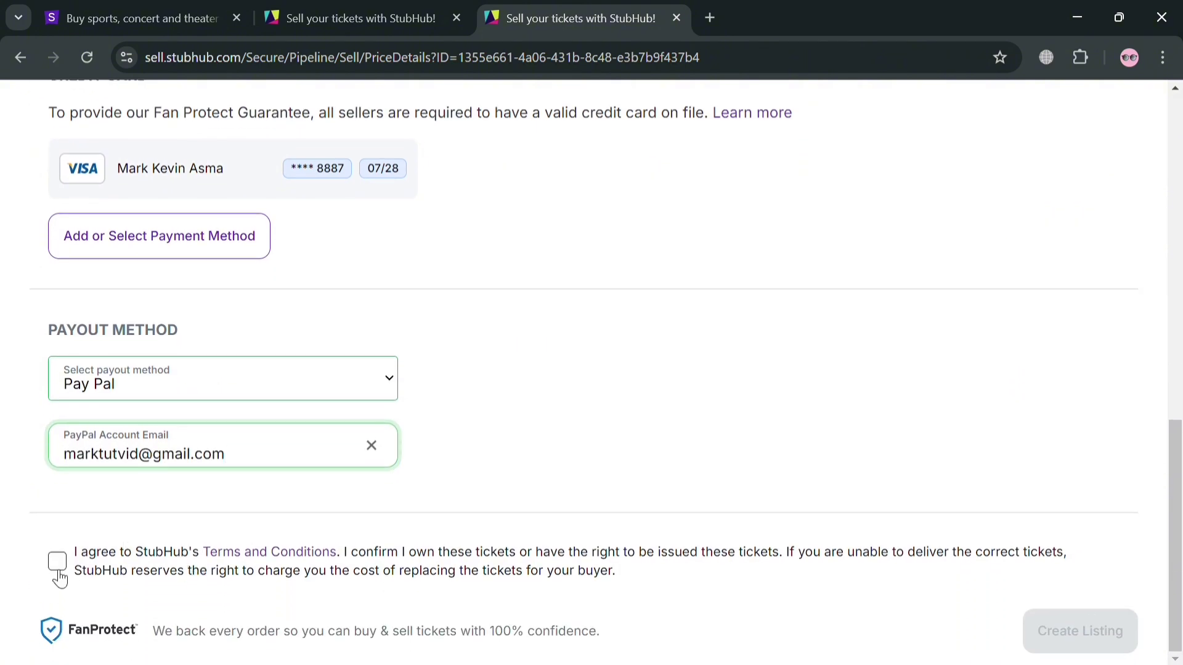
pyautogui.click(60, 577)
pyautogui.scroll(1, 827, 617)
pyautogui.scroll(-1, 1020, 494)
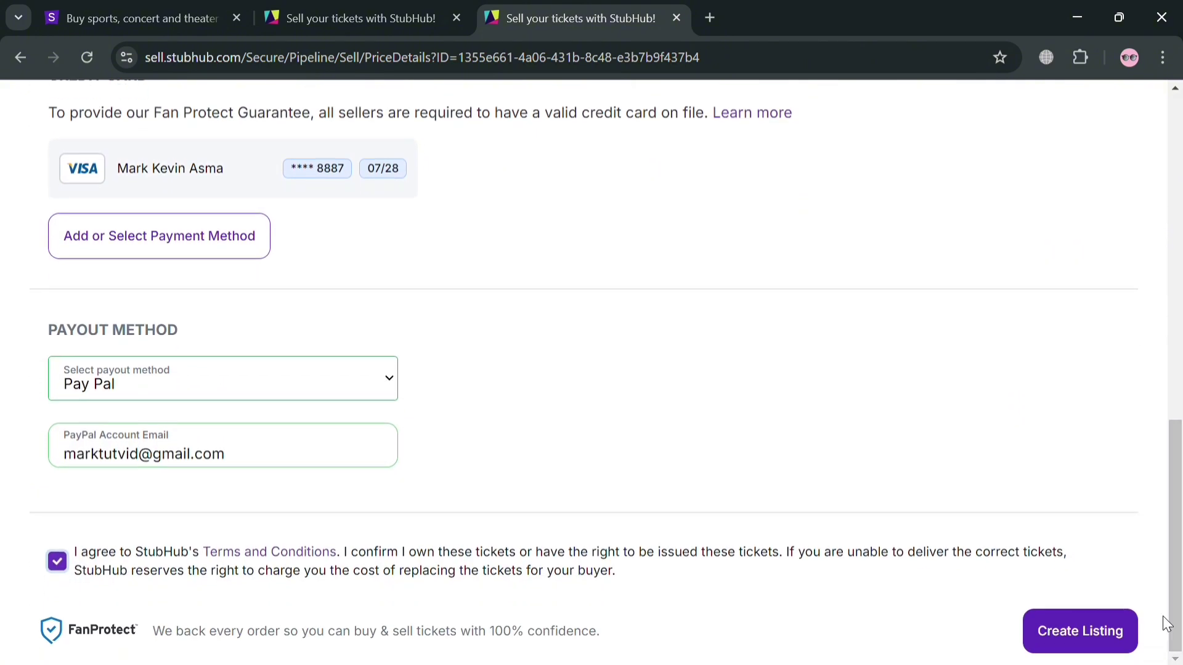
pyautogui.click(1106, 634)
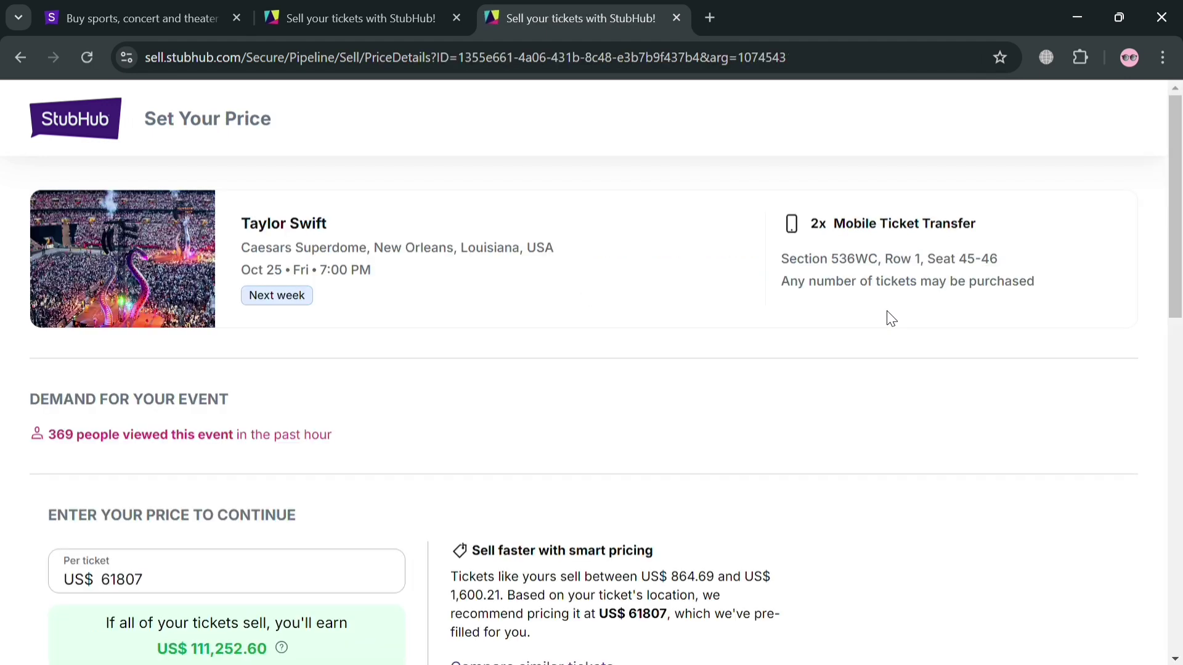
# Keep the saved Visa card by cancelling Add new payment, then re-accept the seller terms
pyautogui.scroll(-9, 279, 483)
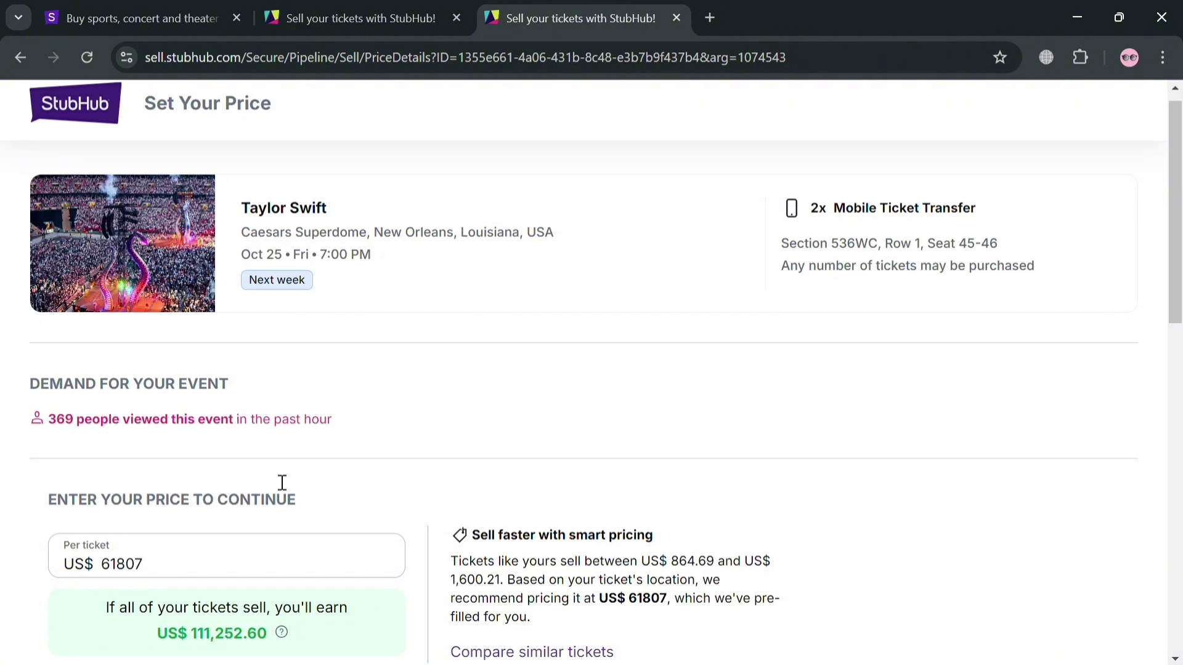
pyautogui.scroll(-5, 365, 443)
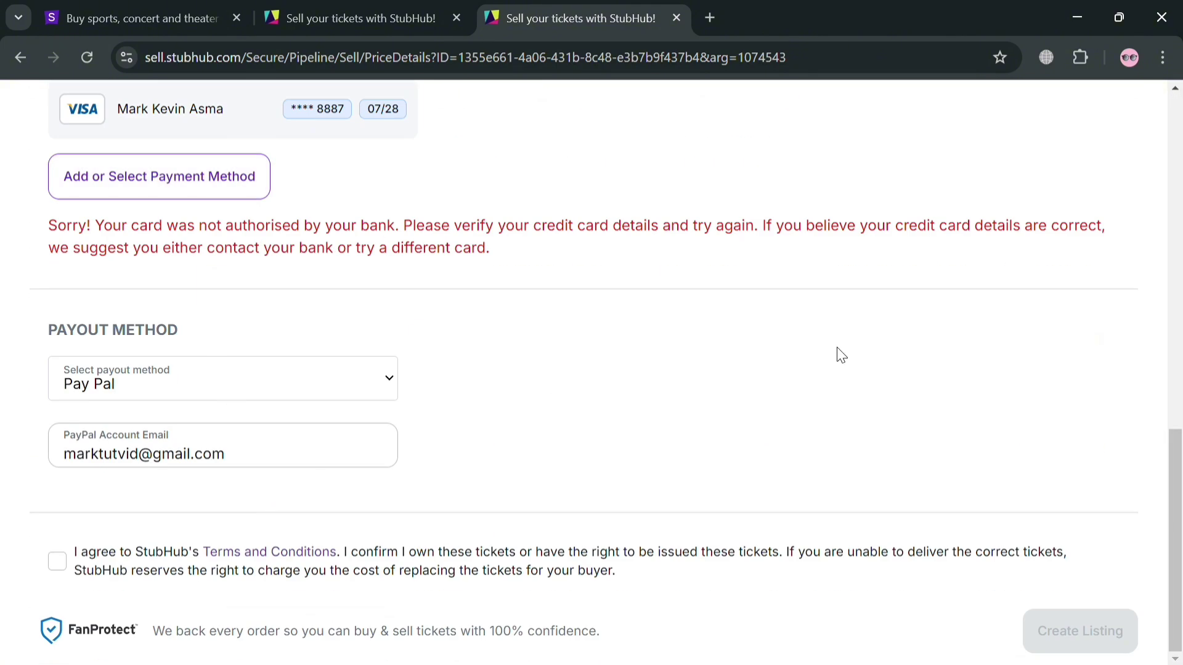
pyautogui.click(192, 198)
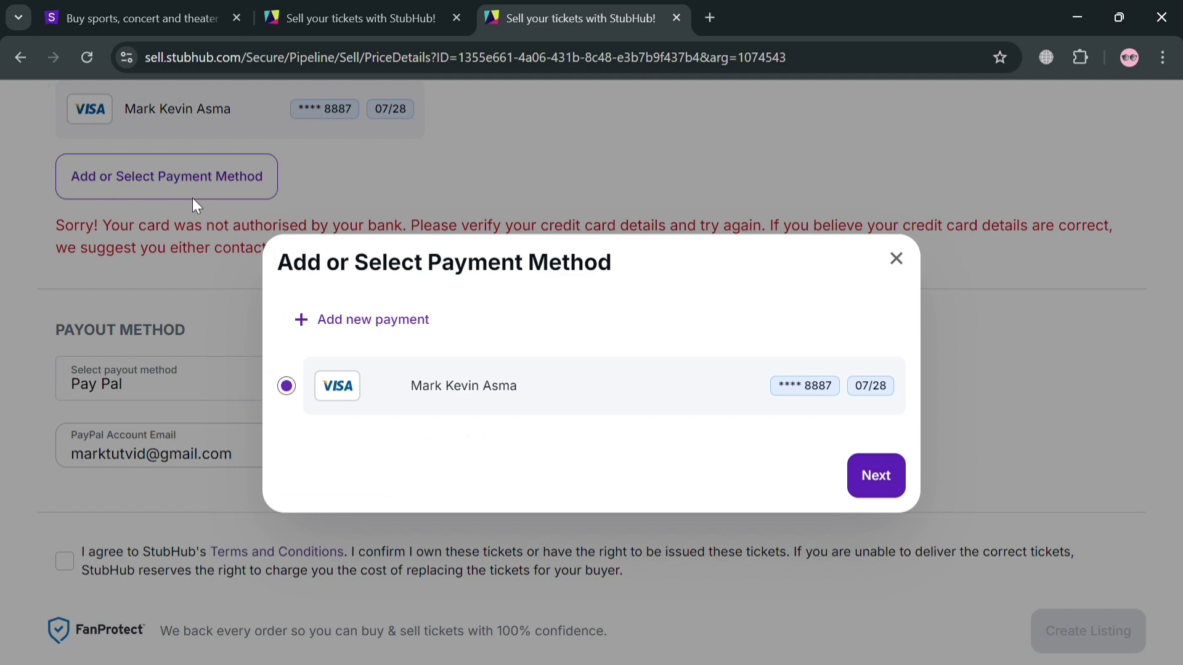
pyautogui.click(371, 322)
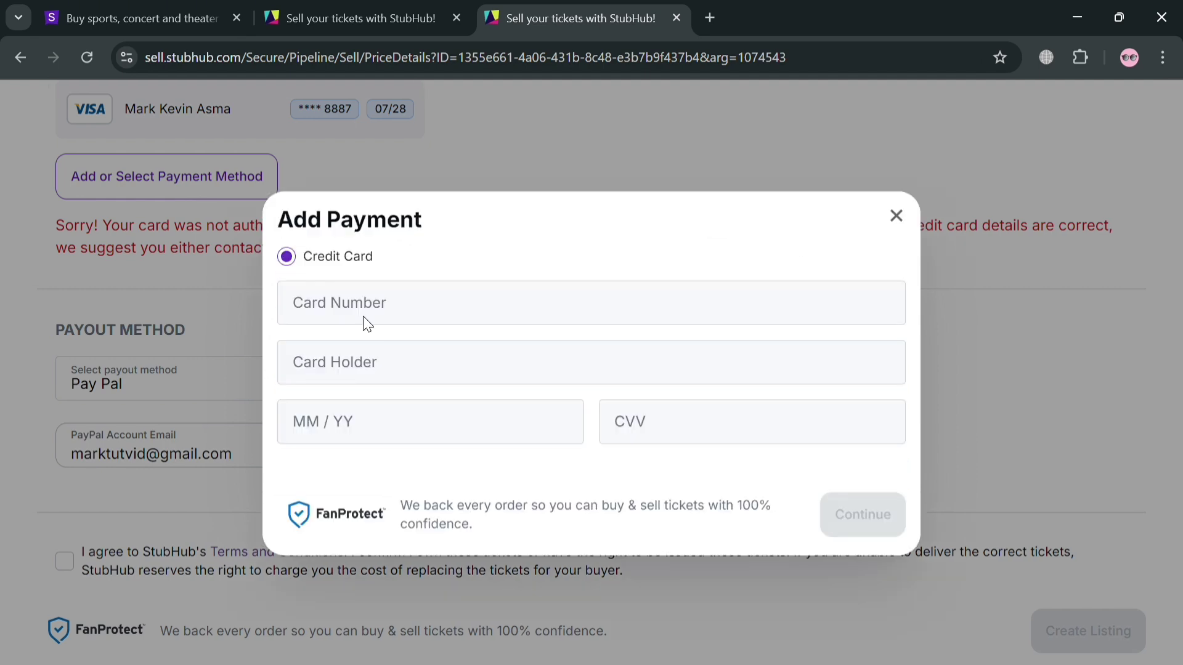
pyautogui.click(895, 217)
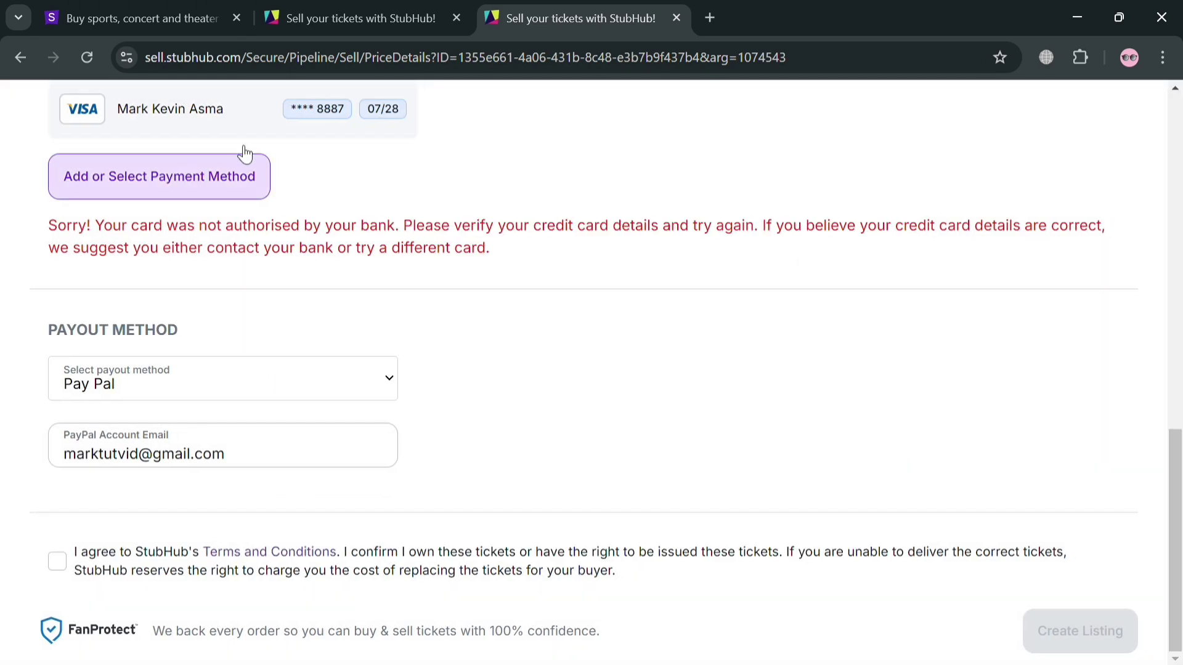
pyautogui.click(242, 196)
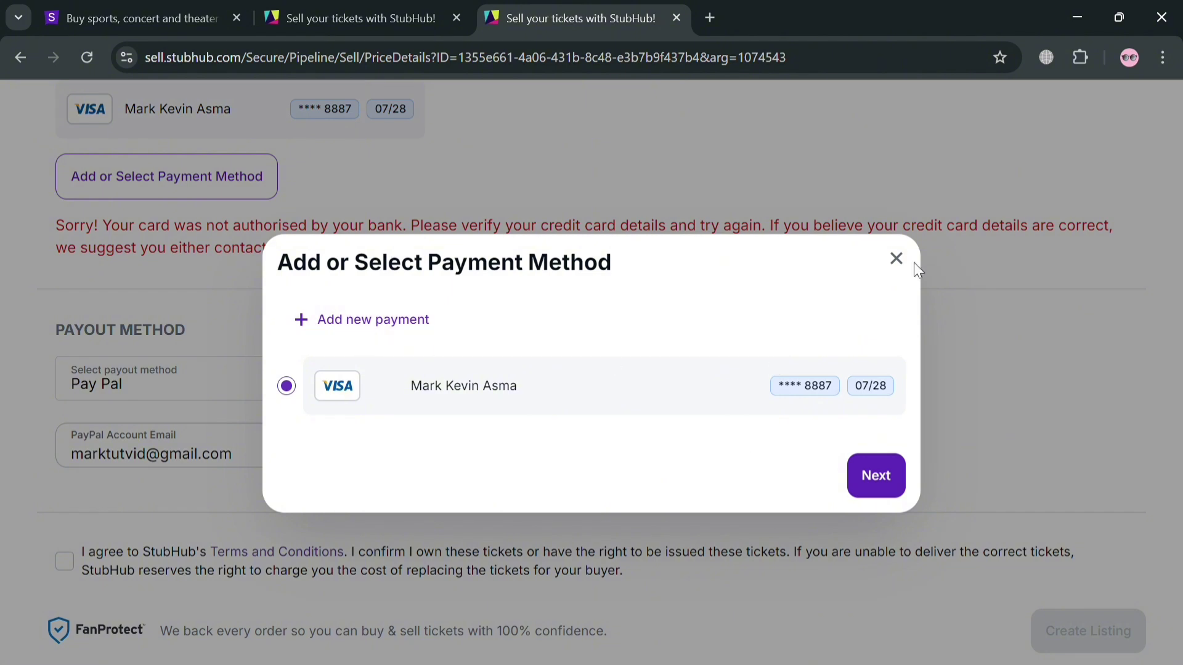
pyautogui.click(897, 258)
pyautogui.click(56, 561)
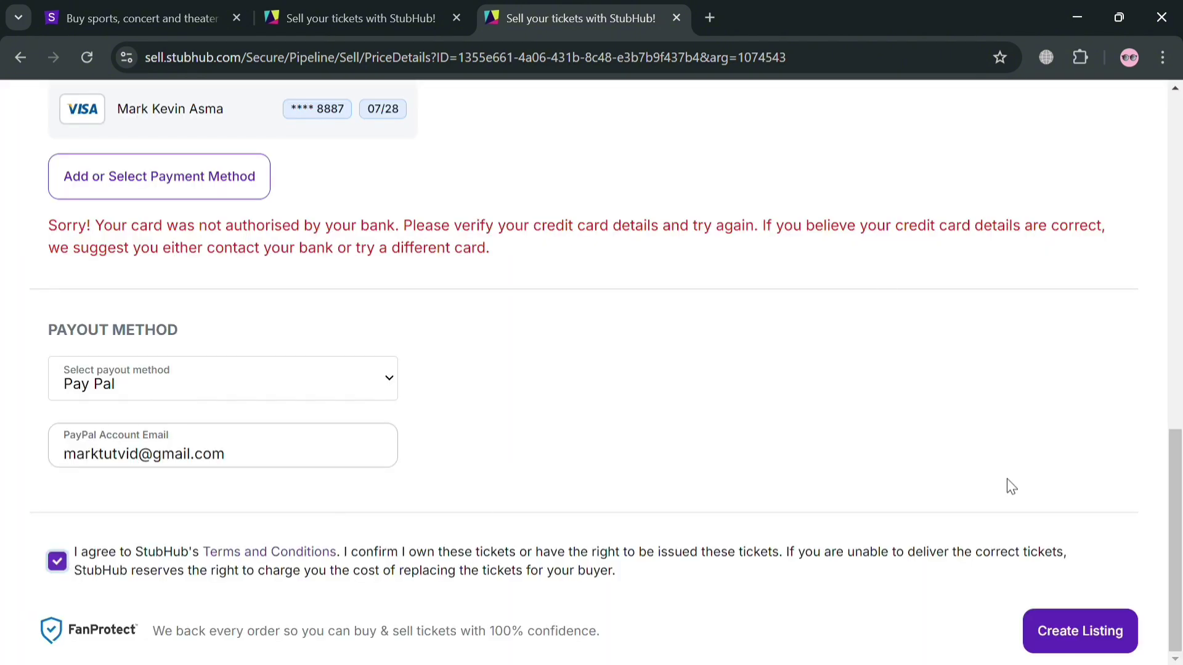
pyautogui.scroll(15, 383, 554)
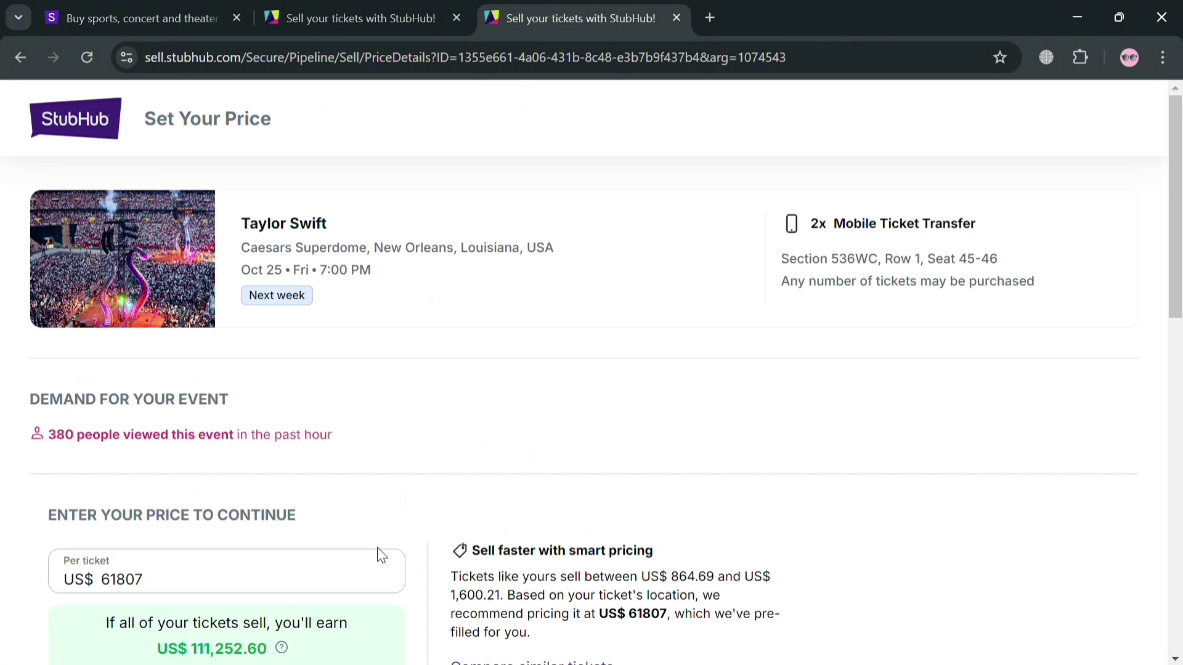
# Leave the listing form for the home page and review the account profile
pyautogui.click(117, 123)
pyautogui.click(434, 2)
pyautogui.scroll(7, 634, 374)
pyautogui.scroll(2, 633, 374)
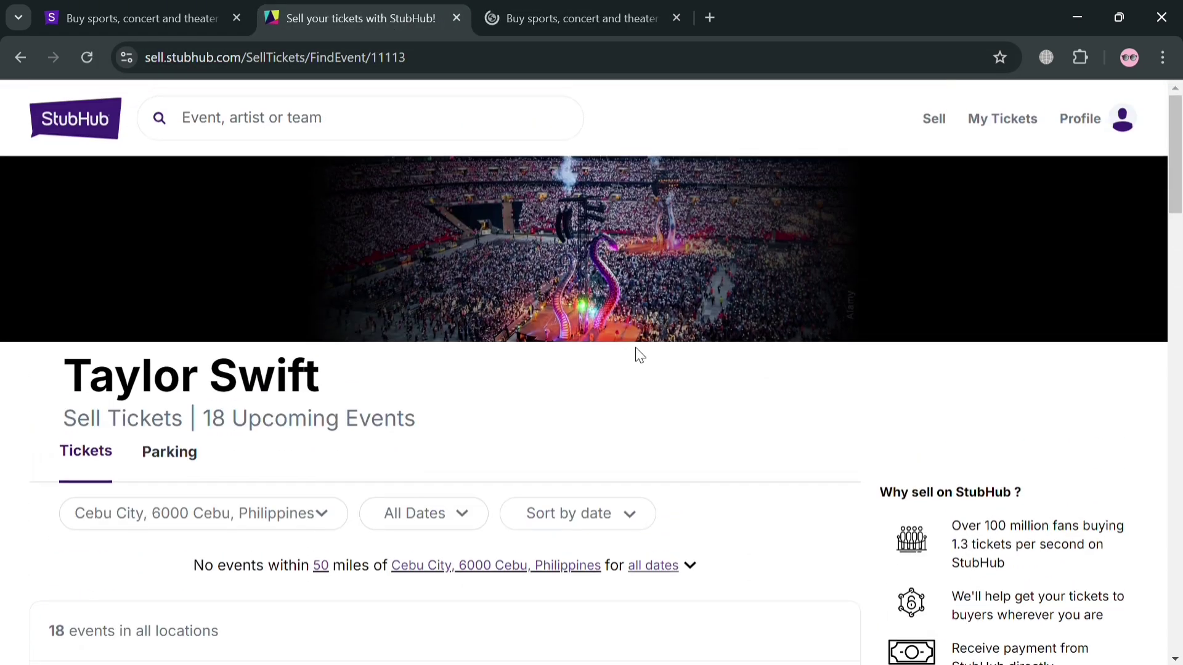
pyautogui.click(1124, 137)
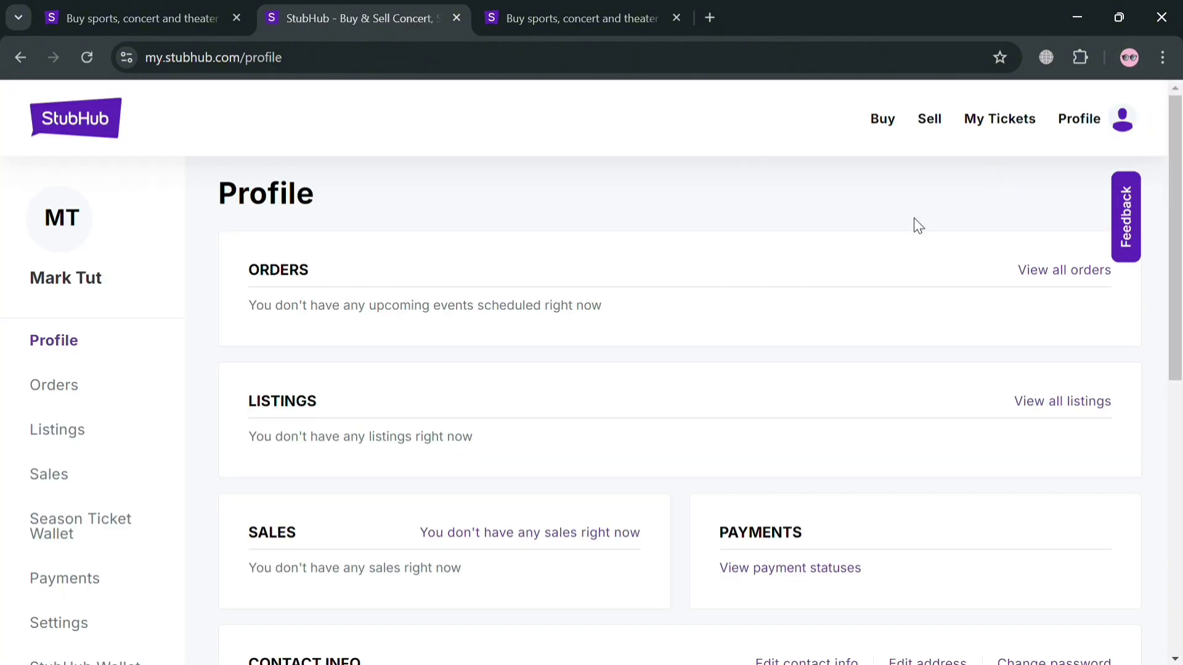
pyautogui.scroll(-6, 535, 338)
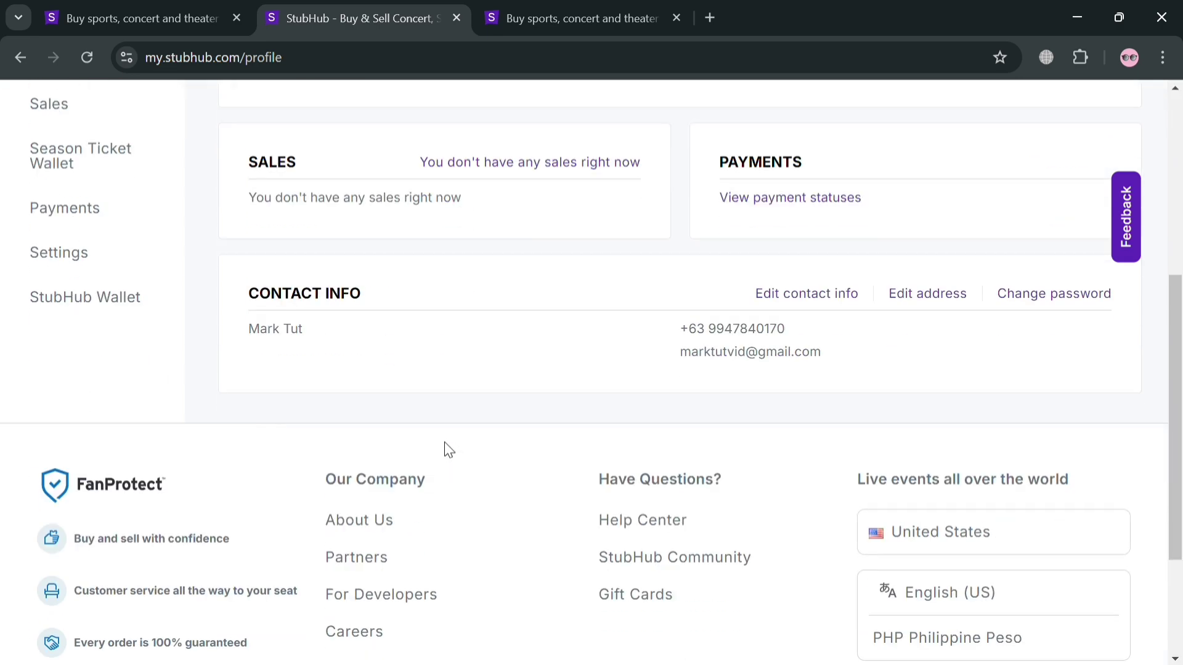
pyautogui.scroll(3, 446, 449)
pyautogui.scroll(3, 333, 536)
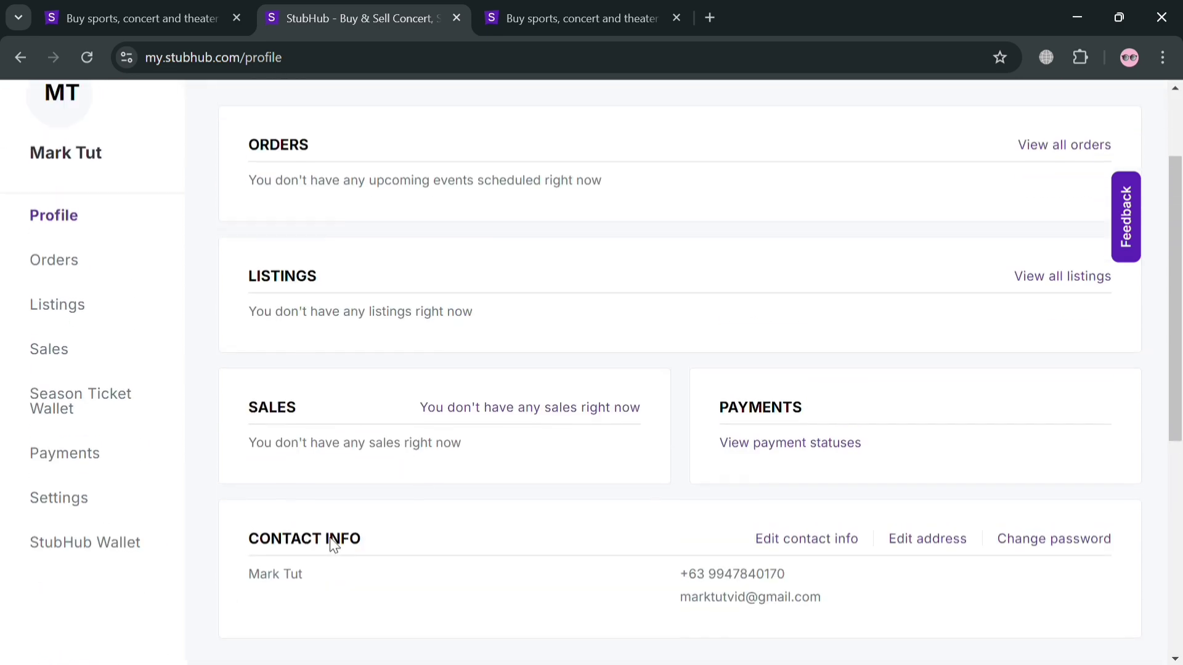
# Check past and current orders, then go to the account's Listings page
pyautogui.click(67, 390)
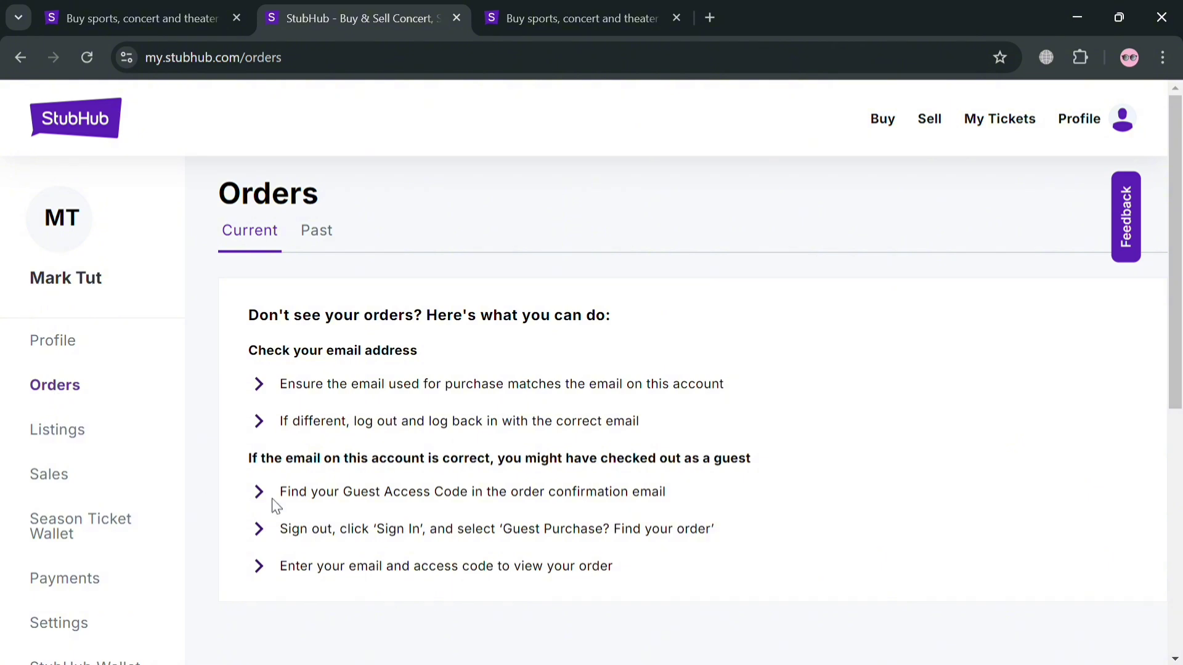
pyautogui.scroll(-4, 322, 346)
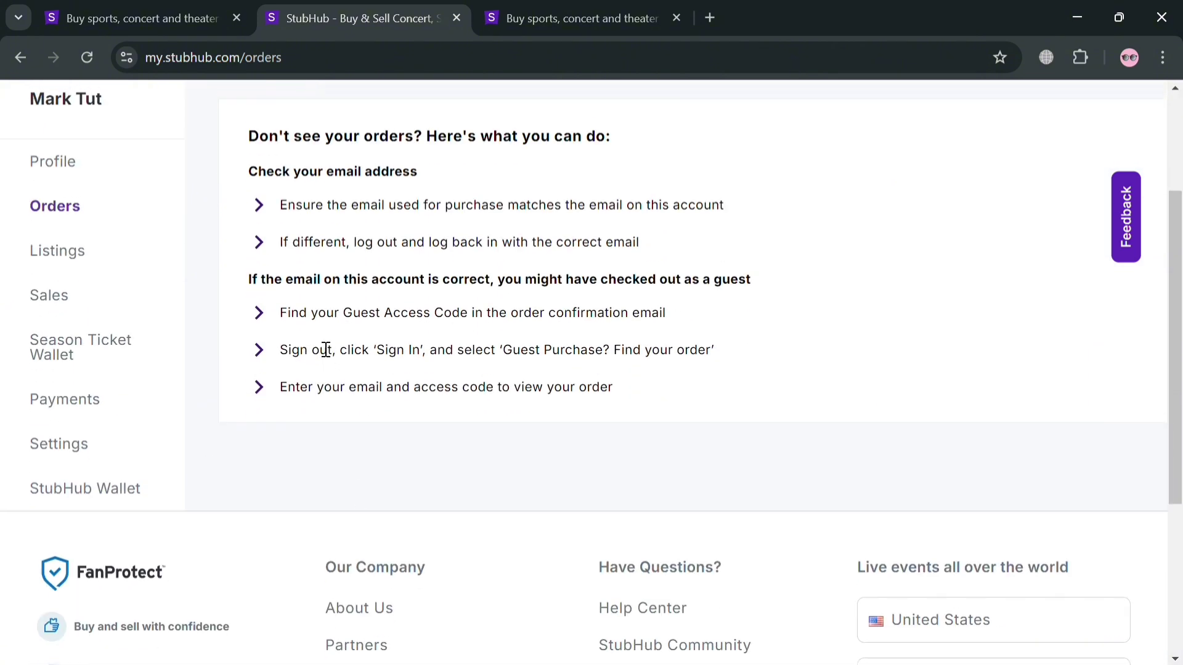
pyautogui.scroll(4, 333, 289)
pyautogui.click(317, 239)
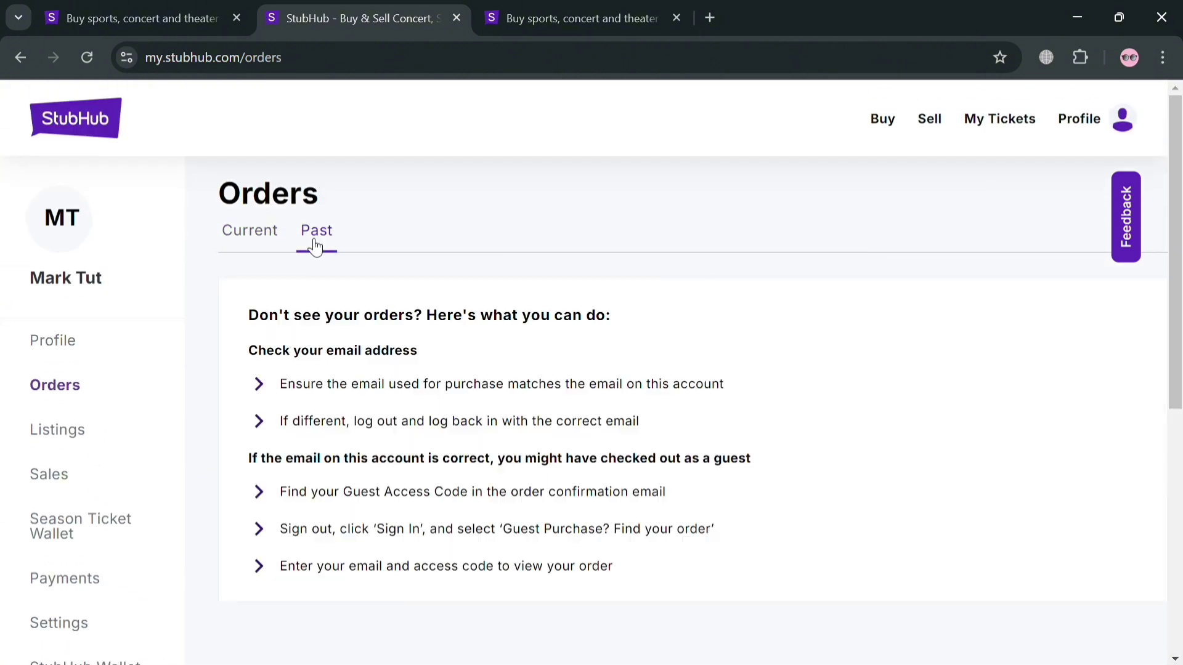
pyautogui.click(250, 233)
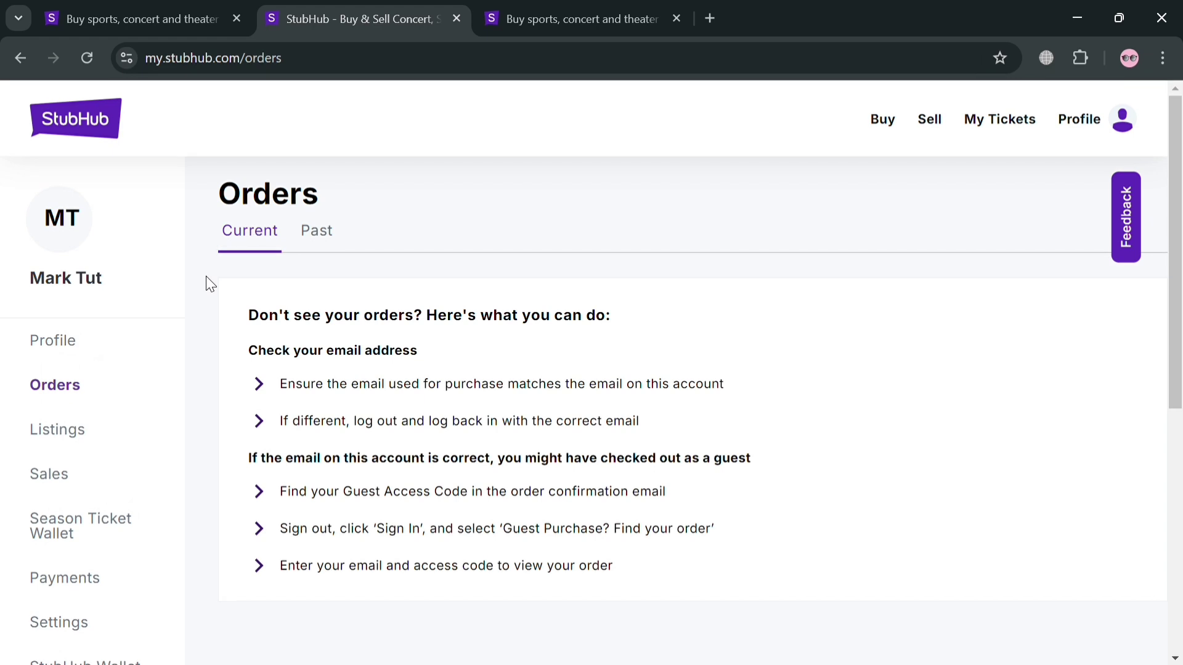
pyautogui.click(63, 430)
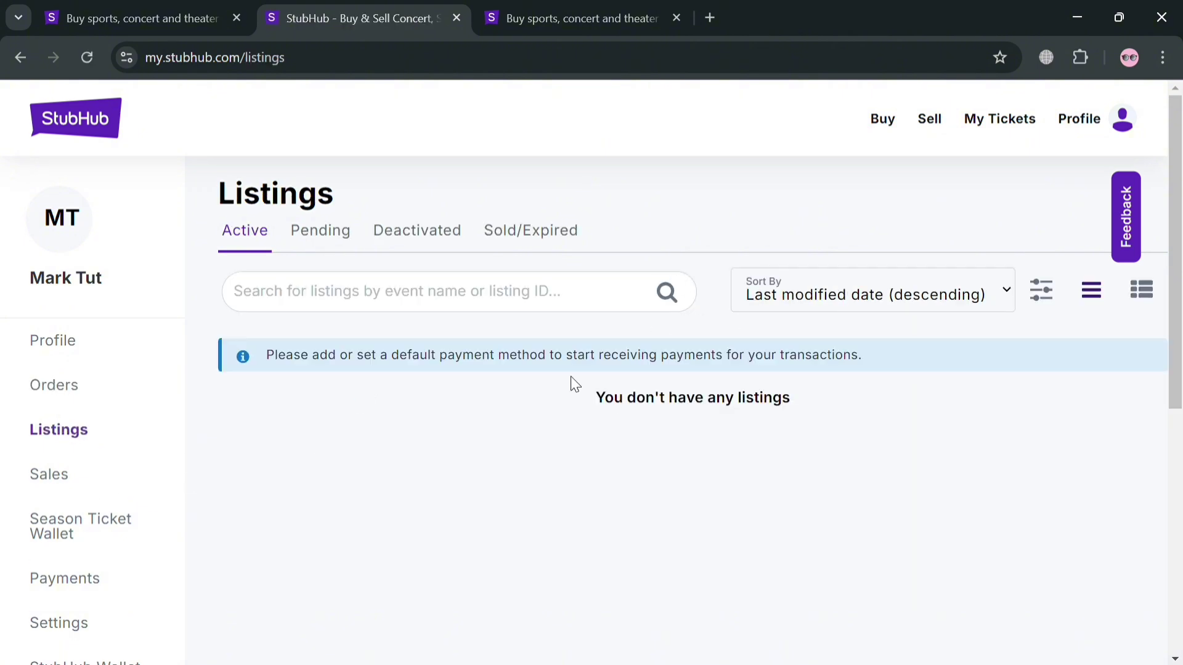
# Check the Pending, Deactivated and Sold/Expired listing tabs
pyautogui.click(330, 245)
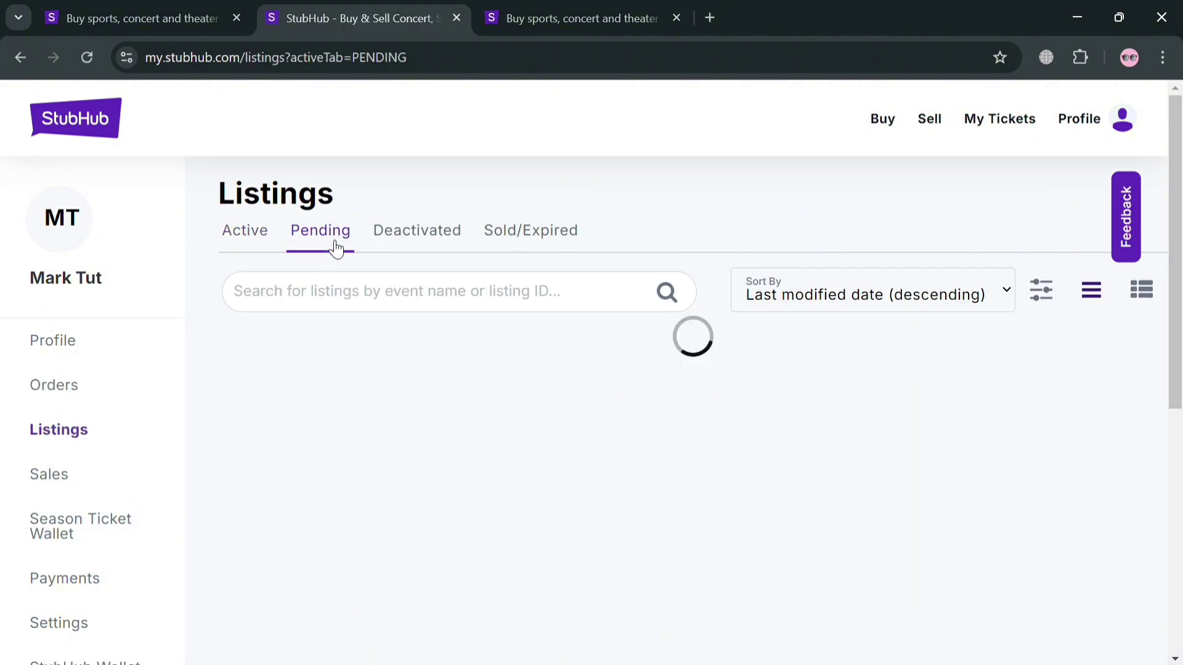
pyautogui.click(437, 237)
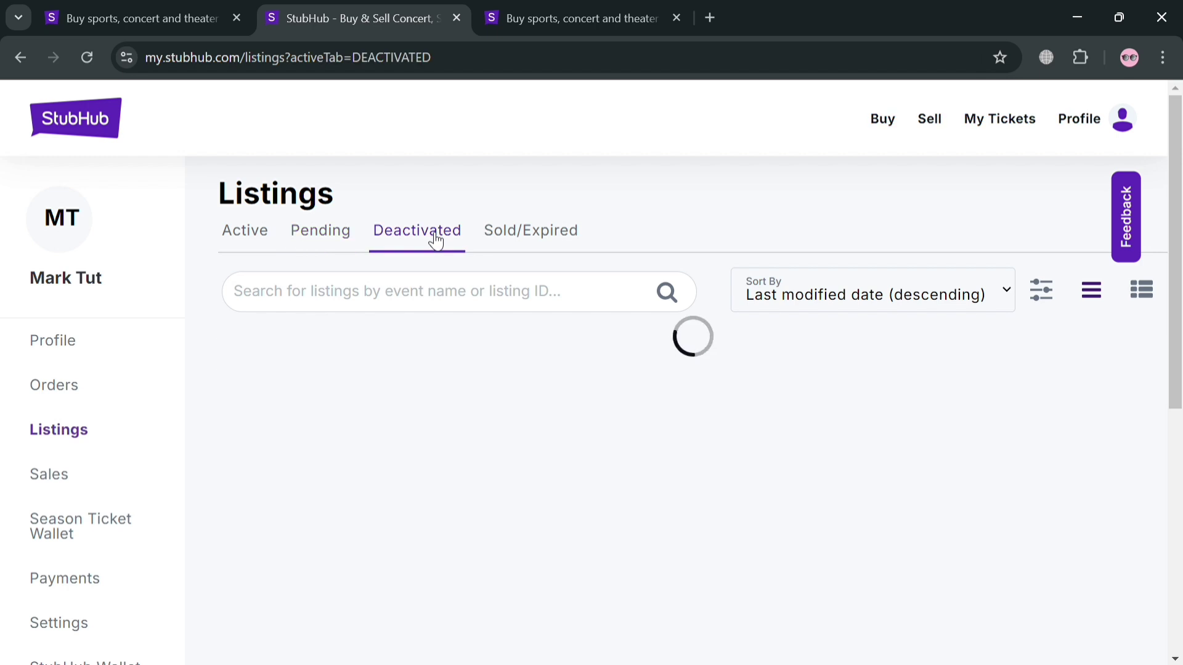
pyautogui.click(585, 245)
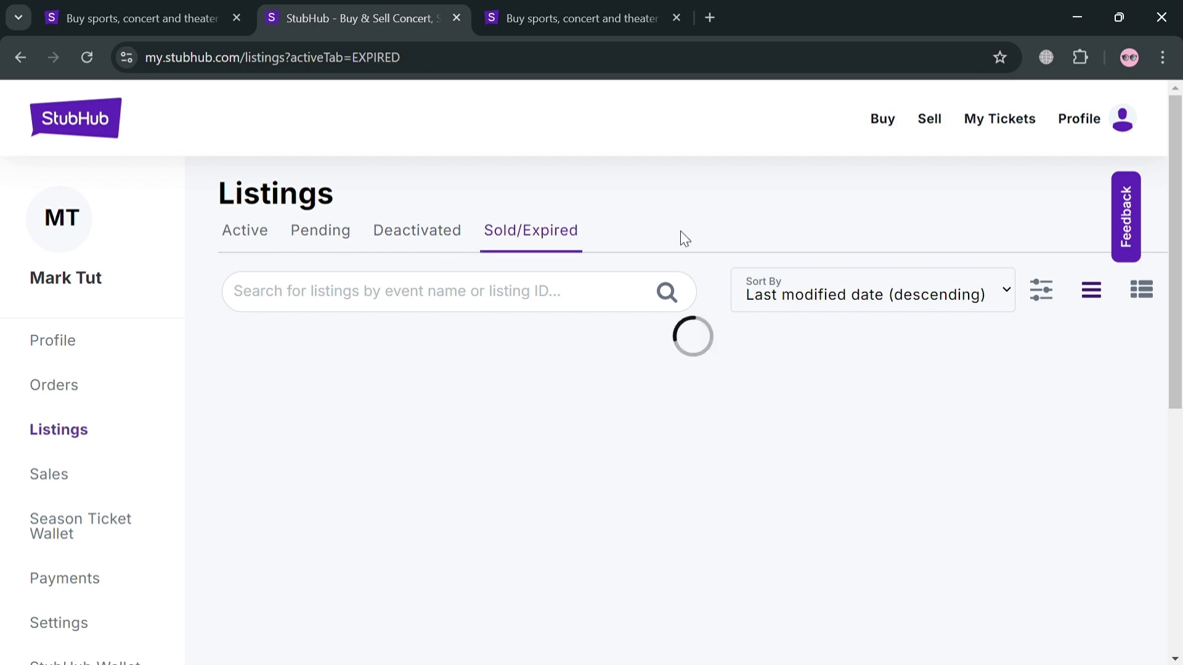
# Check Open and Completed sales, then go to the Season Ticket Wallet
pyautogui.click(48, 490)
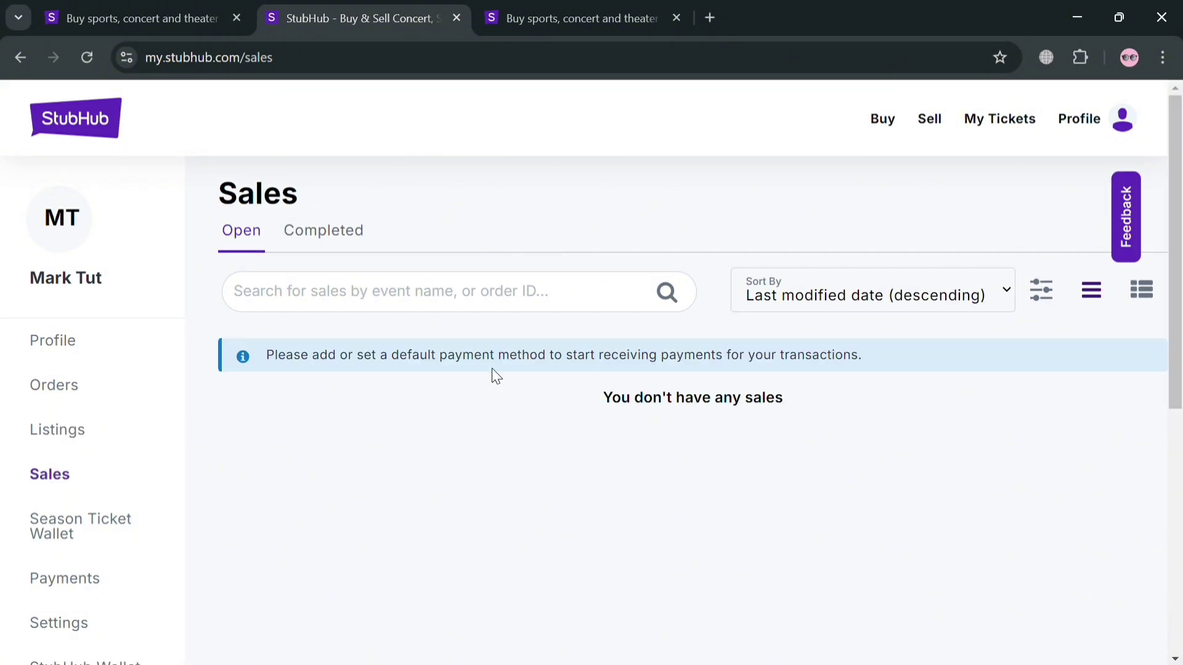
pyautogui.scroll(-2, 1081, 285)
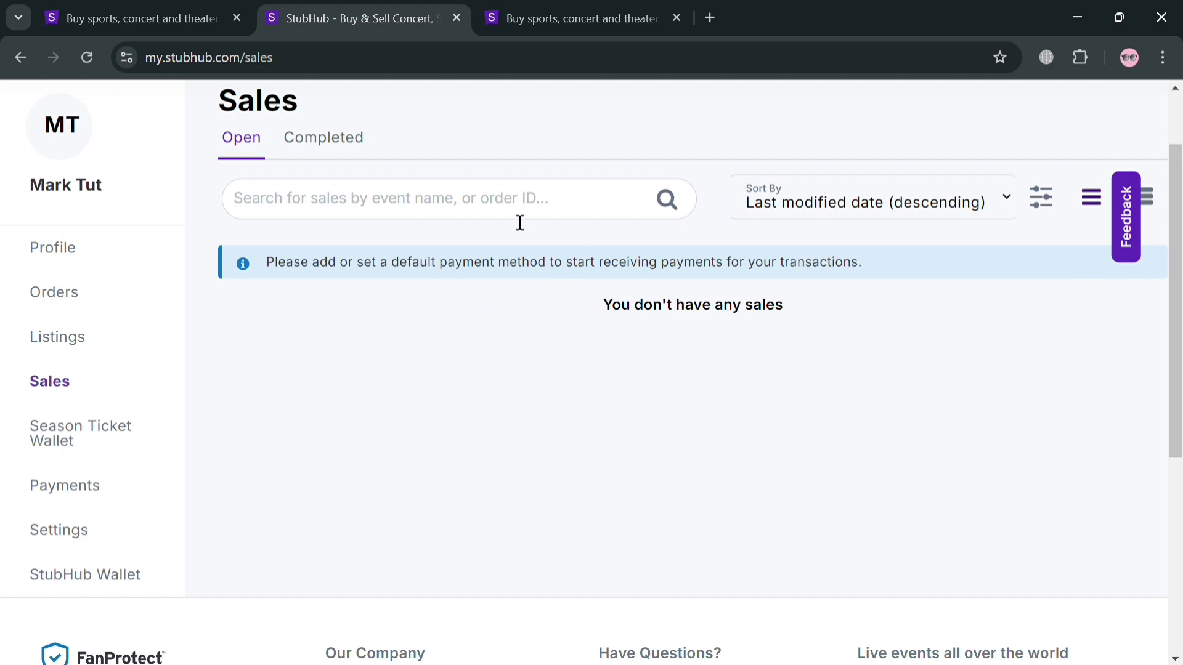
pyautogui.click(334, 148)
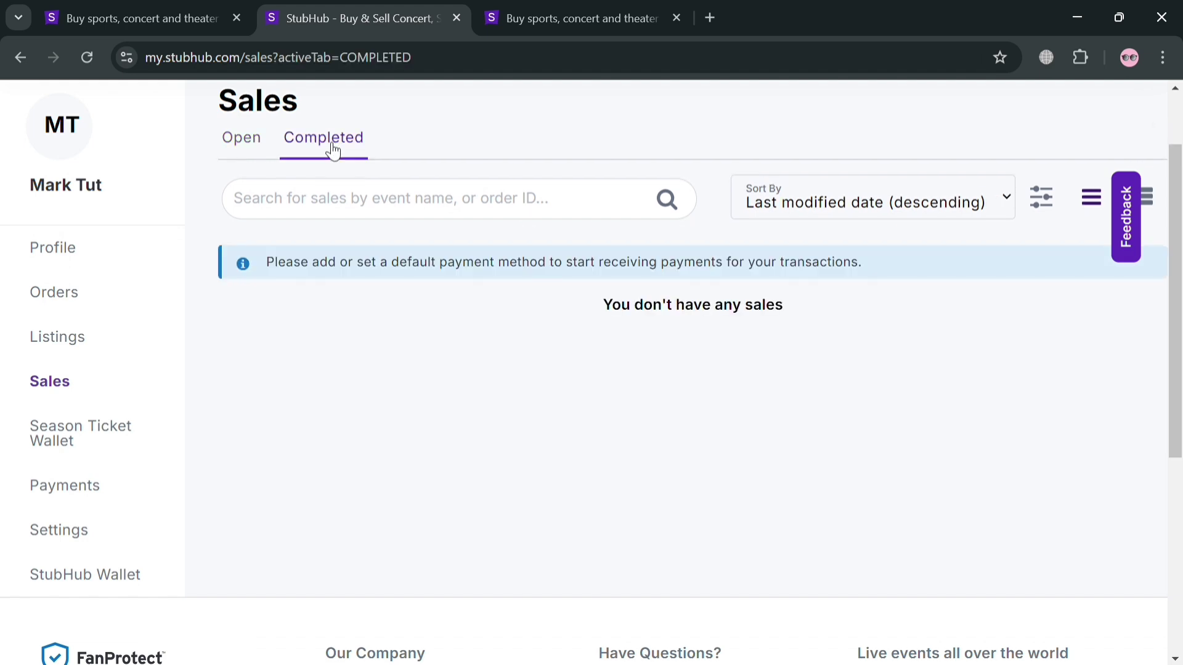
pyautogui.click(80, 449)
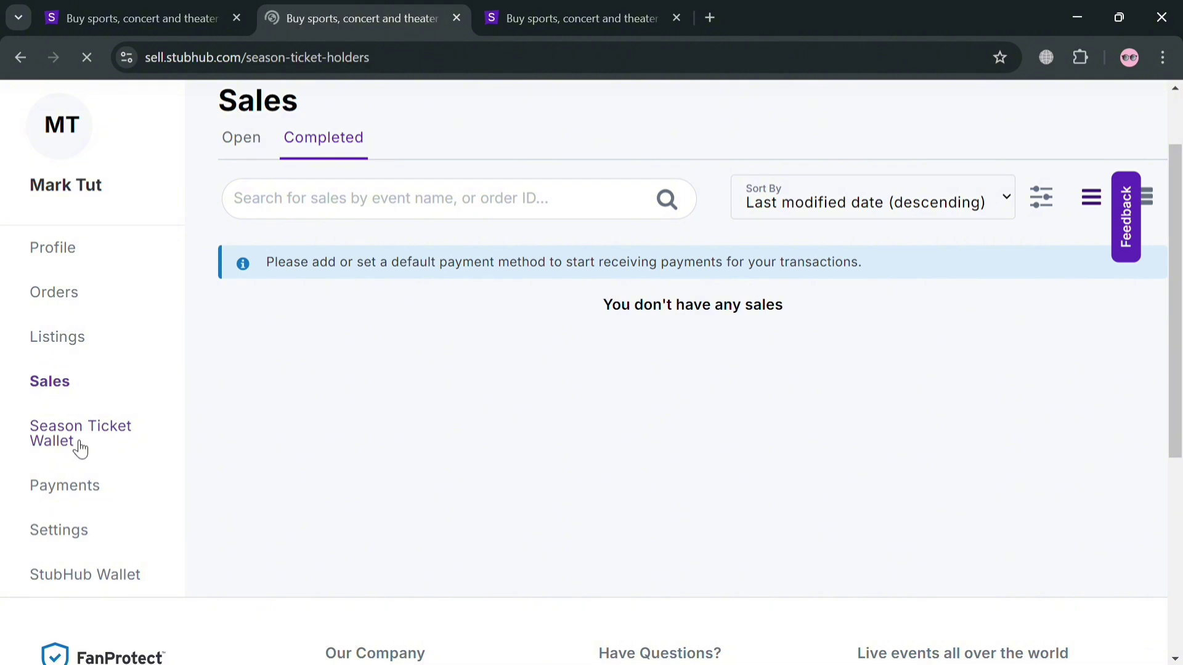
# Dismiss the Add Season Ticket form unused and go back to Sales > Completed
pyautogui.scroll(-3, 347, 548)
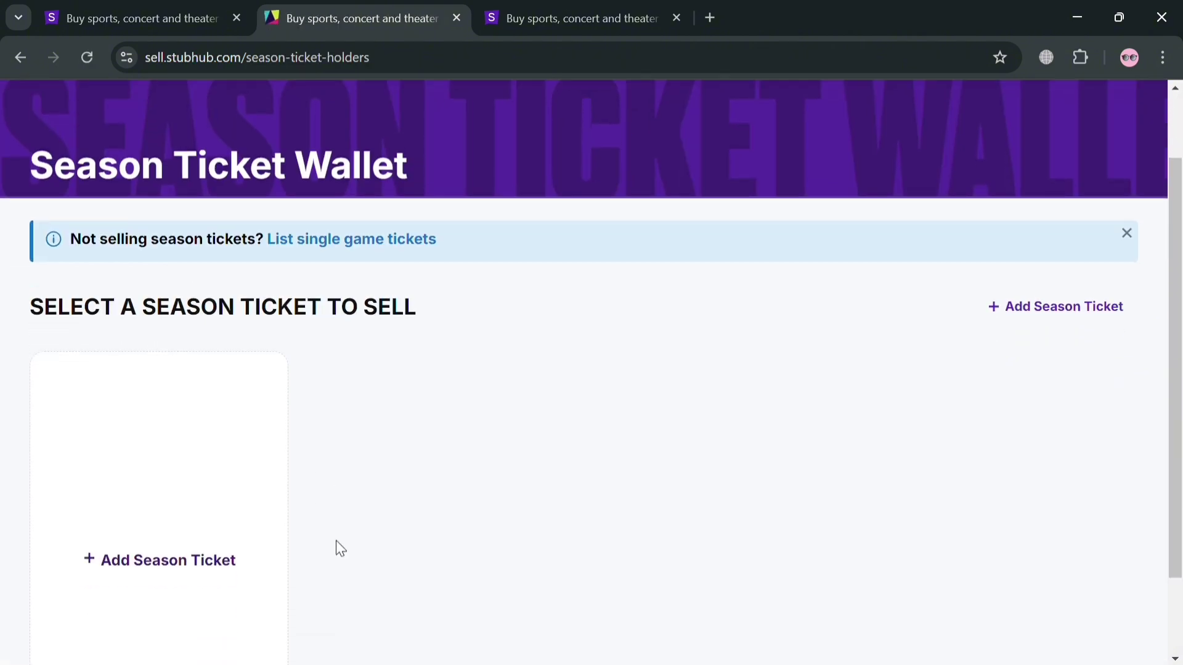
pyautogui.click(138, 449)
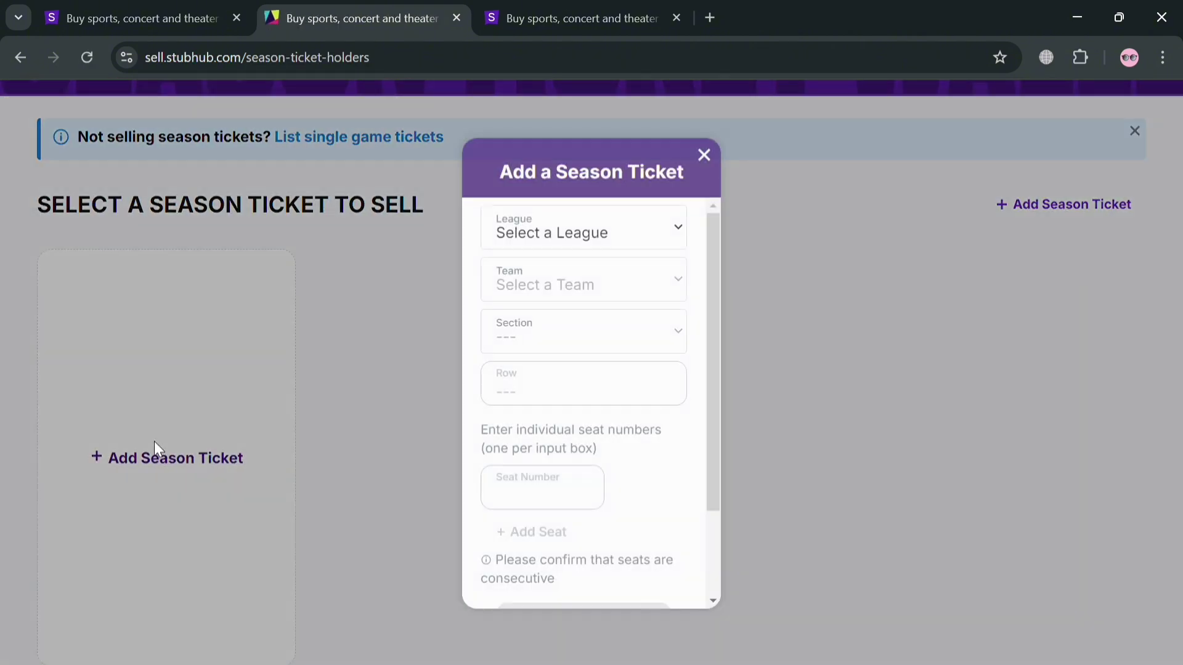
pyautogui.scroll(-5, 554, 525)
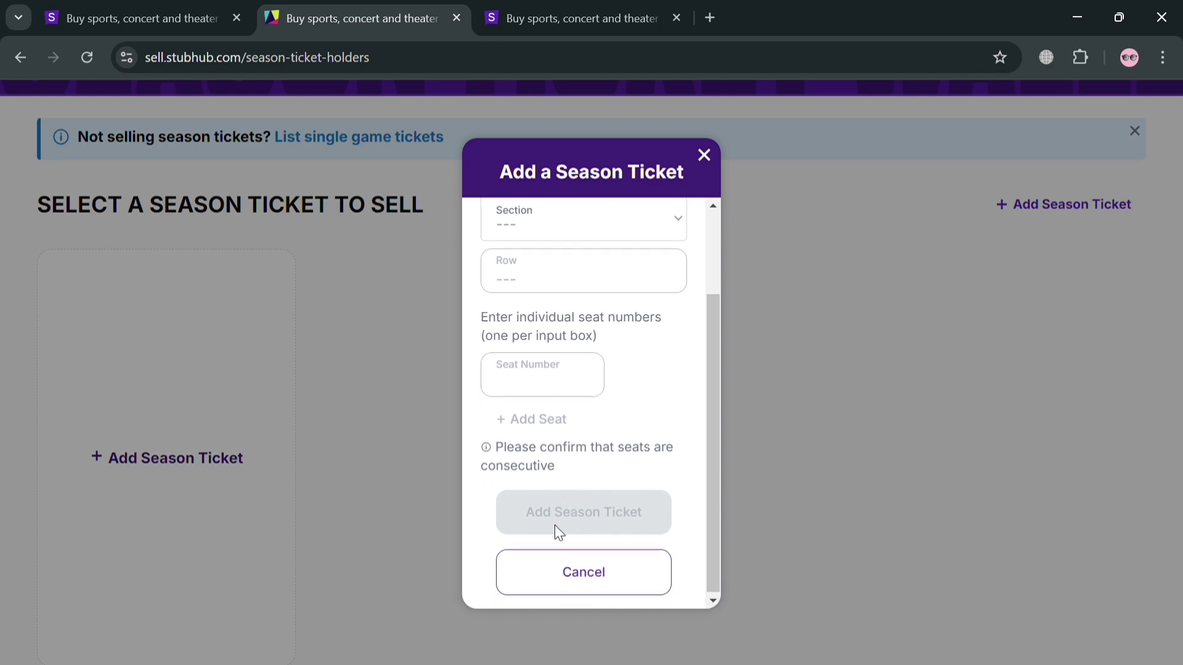
pyautogui.click(699, 158)
pyautogui.scroll(3, 699, 160)
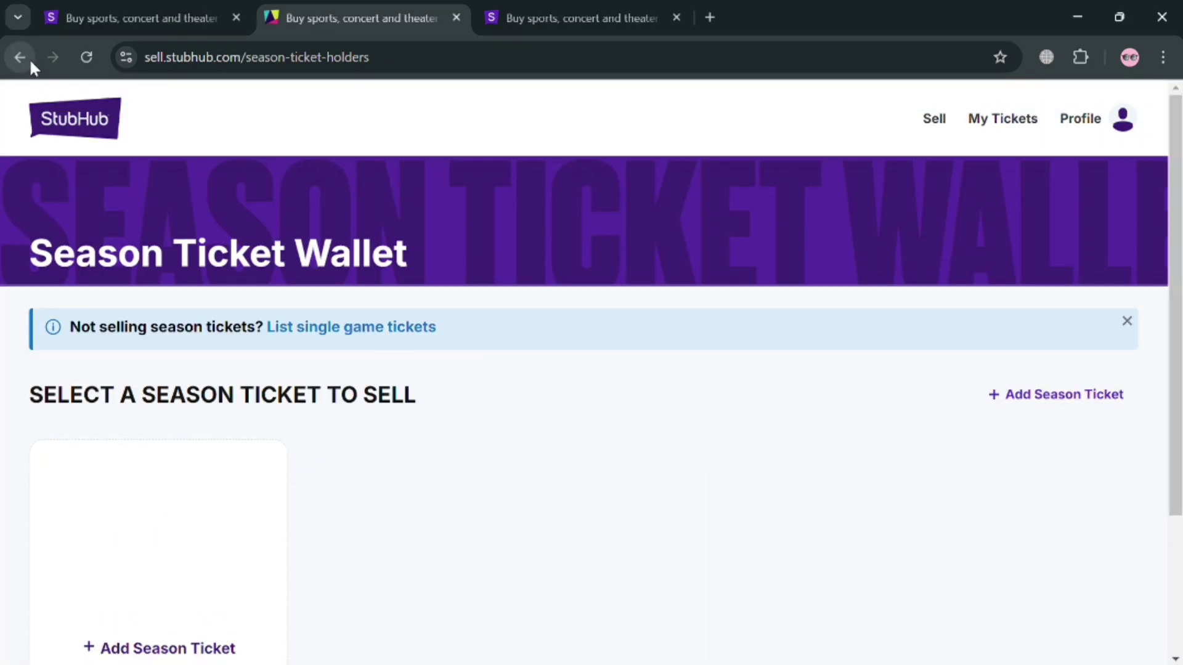
pyautogui.click(30, 60)
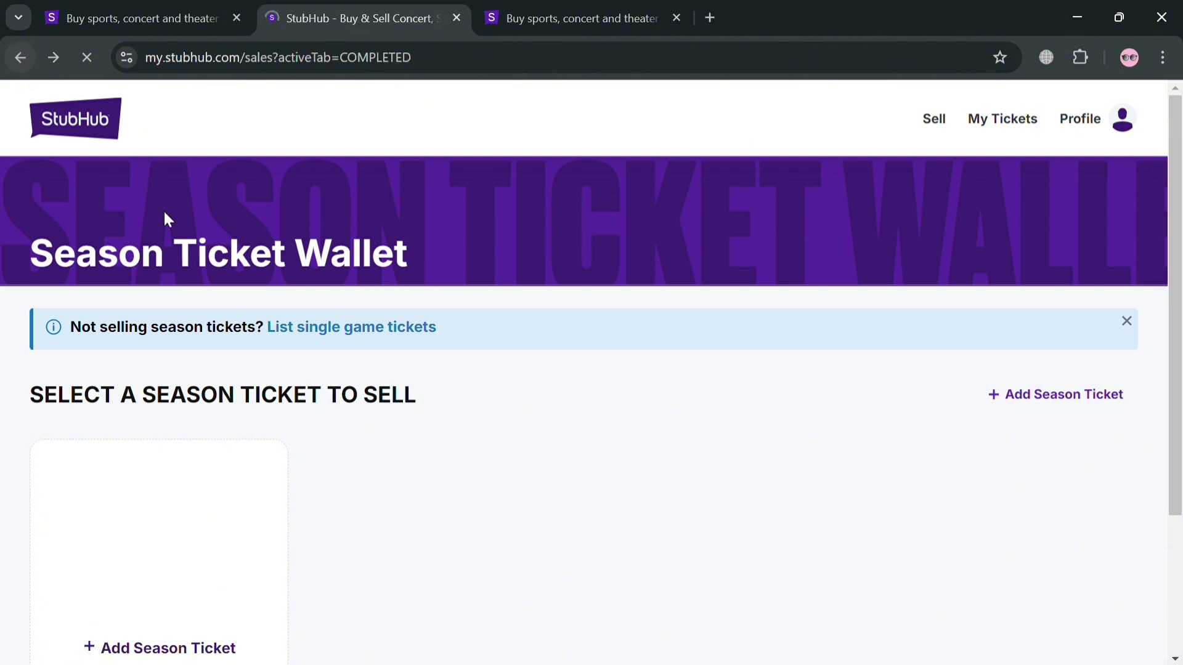
pyautogui.scroll(-6, 53, 579)
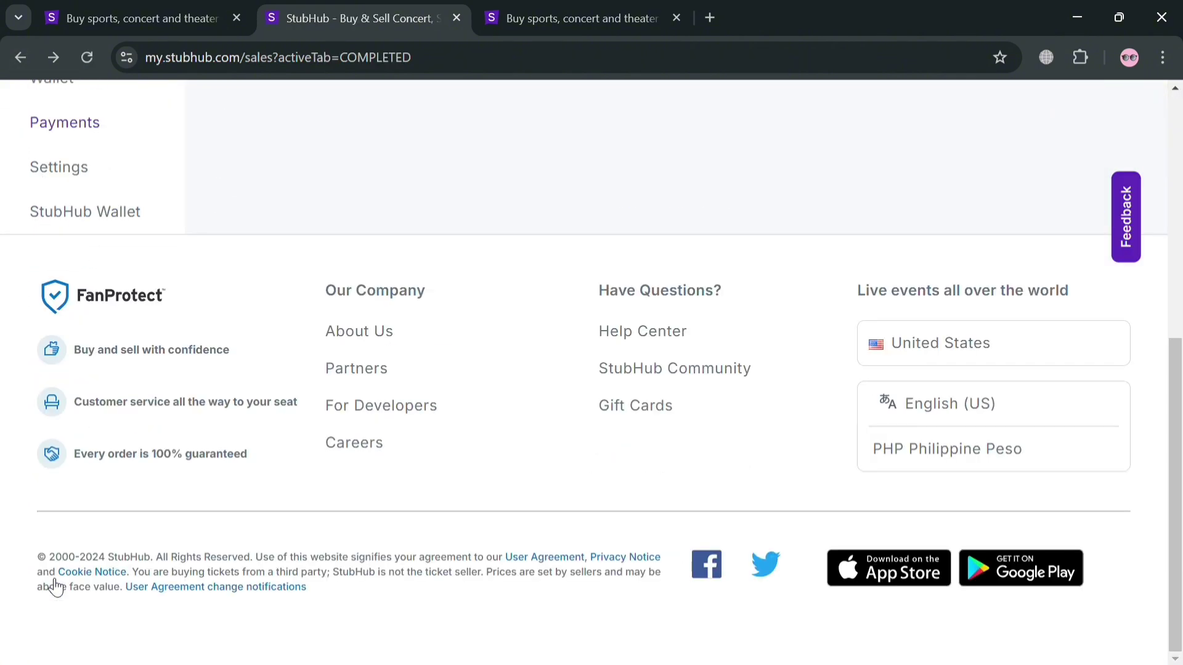
pyautogui.scroll(5, 53, 587)
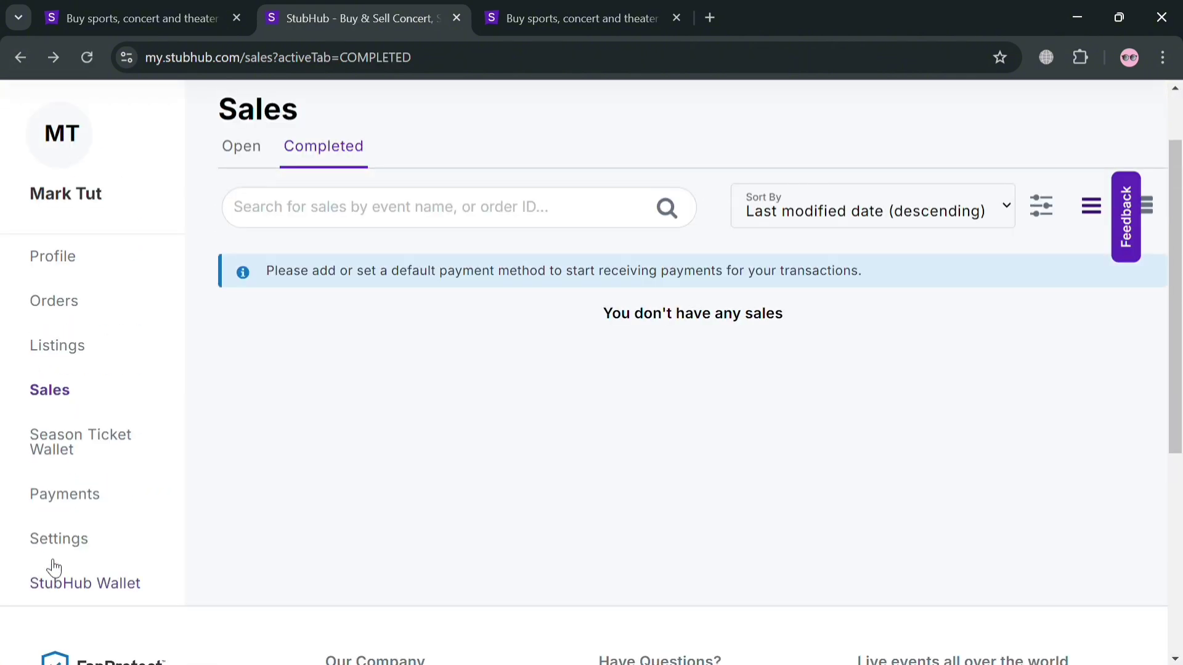
# Review the Completed tab on the Payments page
pyautogui.click(92, 493)
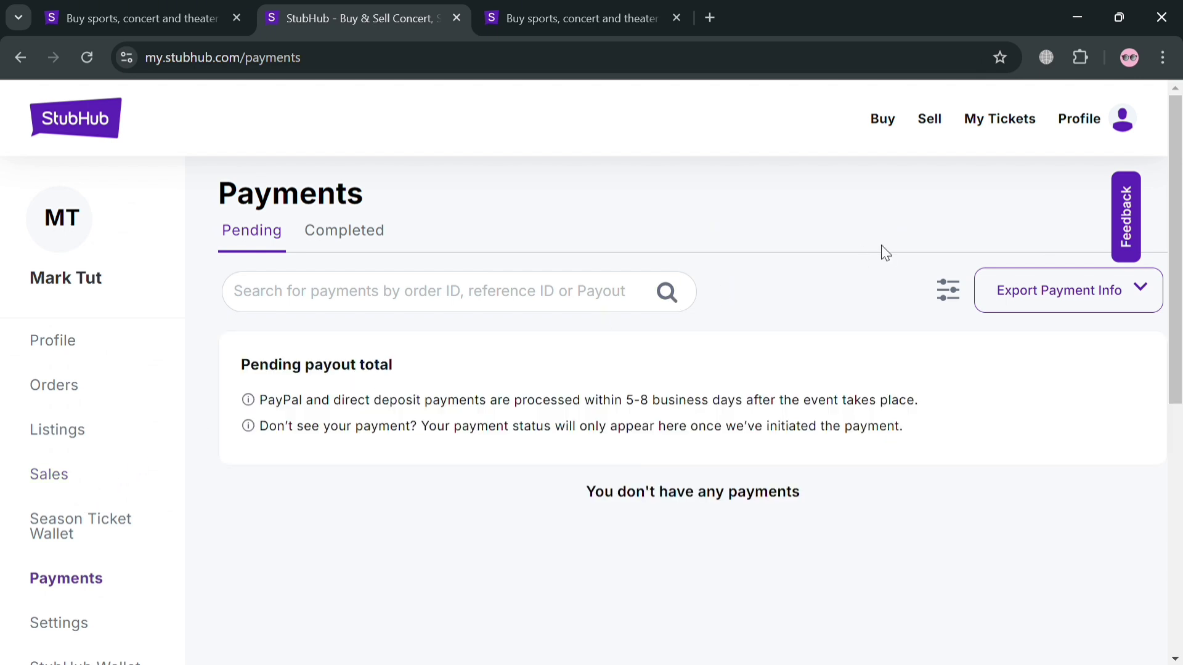
pyautogui.click(364, 241)
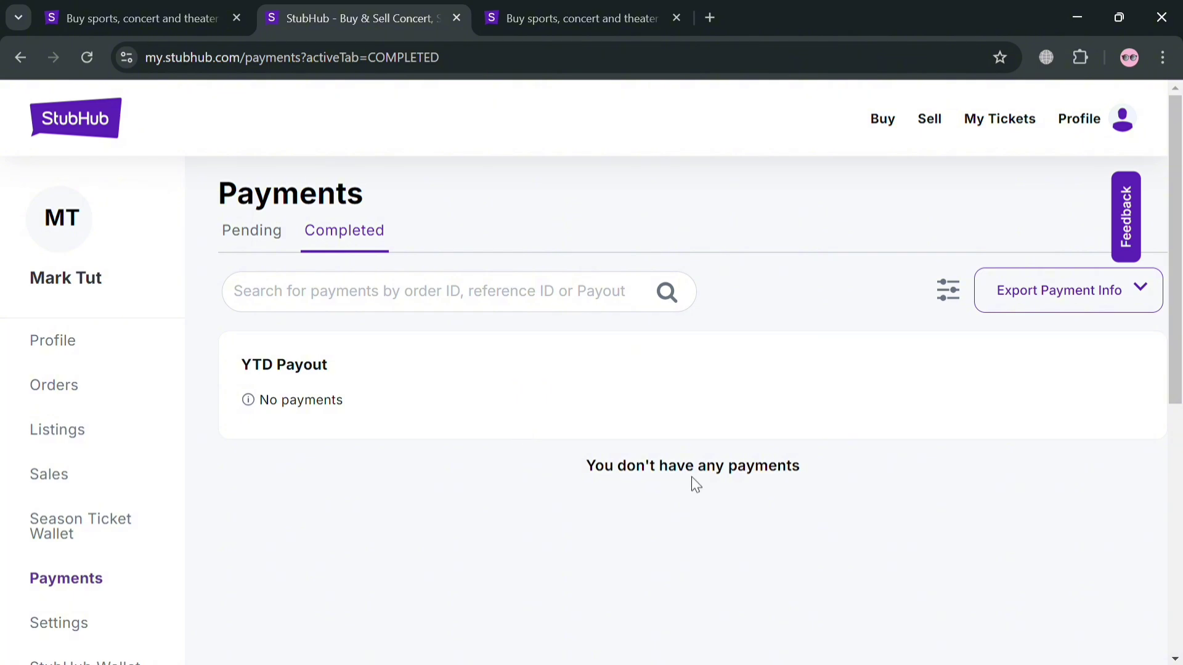
pyautogui.scroll(-3, 45, 613)
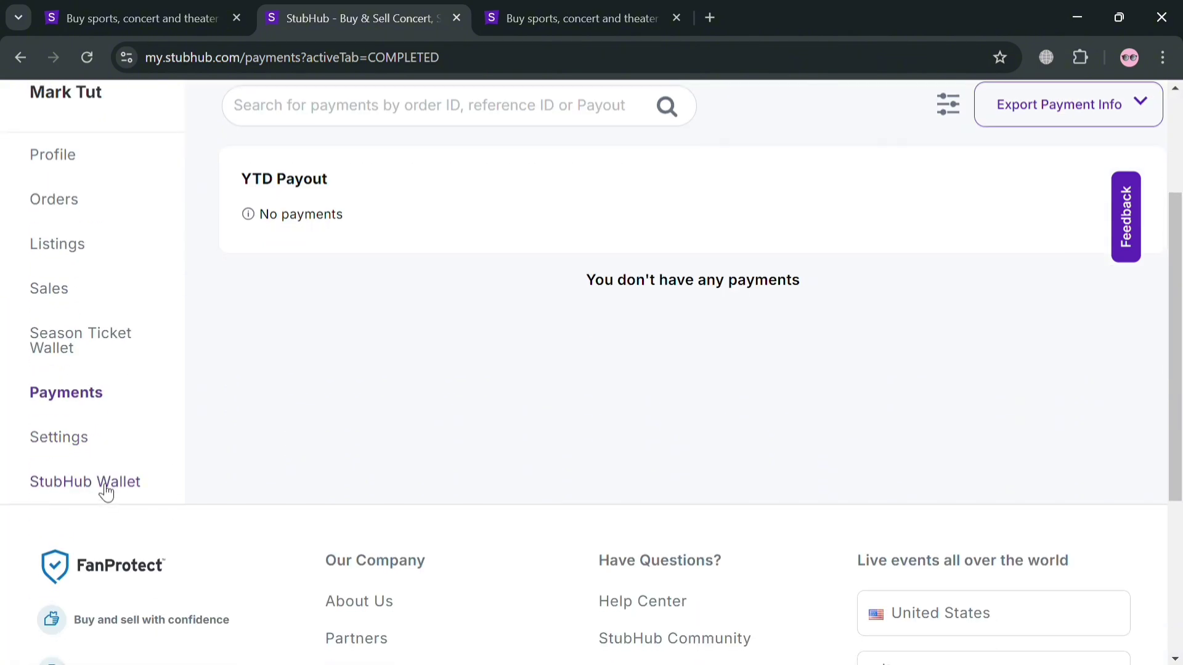
# Look at the StubHub Wallet code entry, then go to account Settings
pyautogui.click(100, 487)
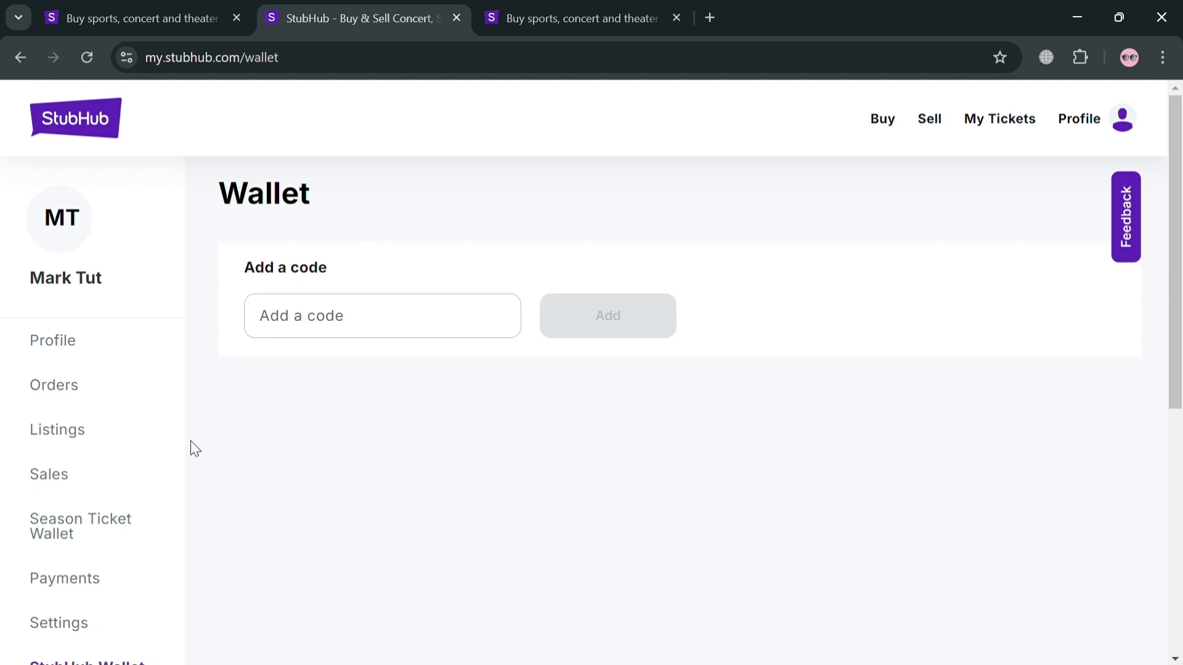
pyautogui.click(438, 315)
pyautogui.click(430, 364)
pyautogui.scroll(-3, 170, 606)
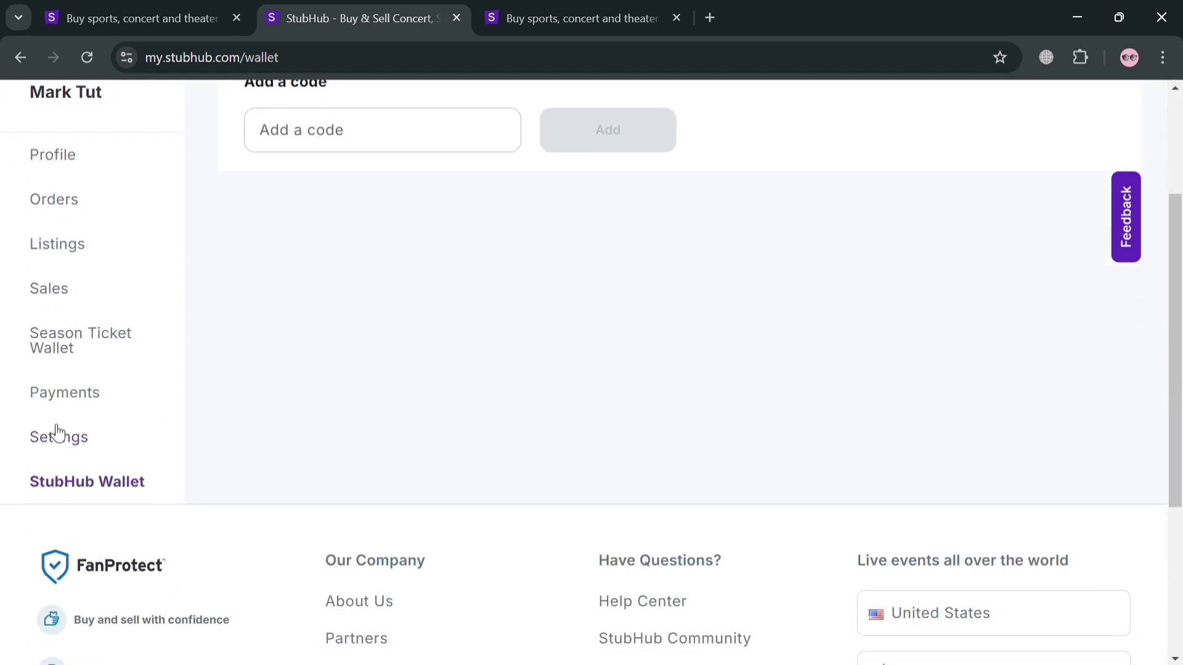
pyautogui.scroll(2, 272, 444)
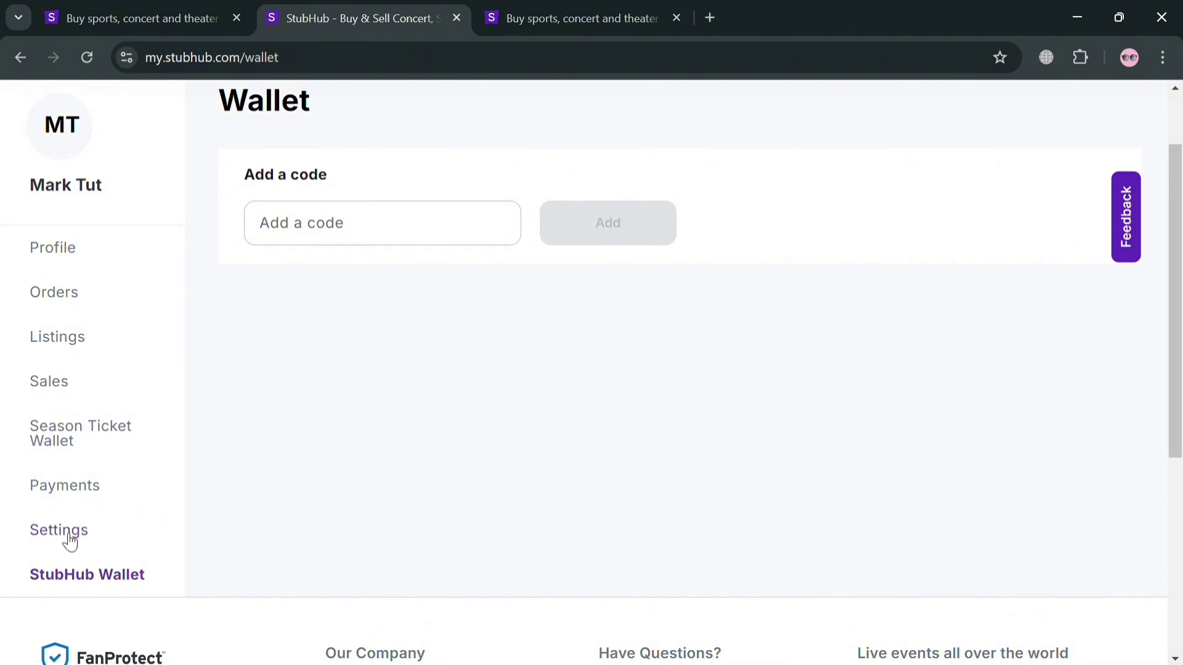
pyautogui.click(67, 540)
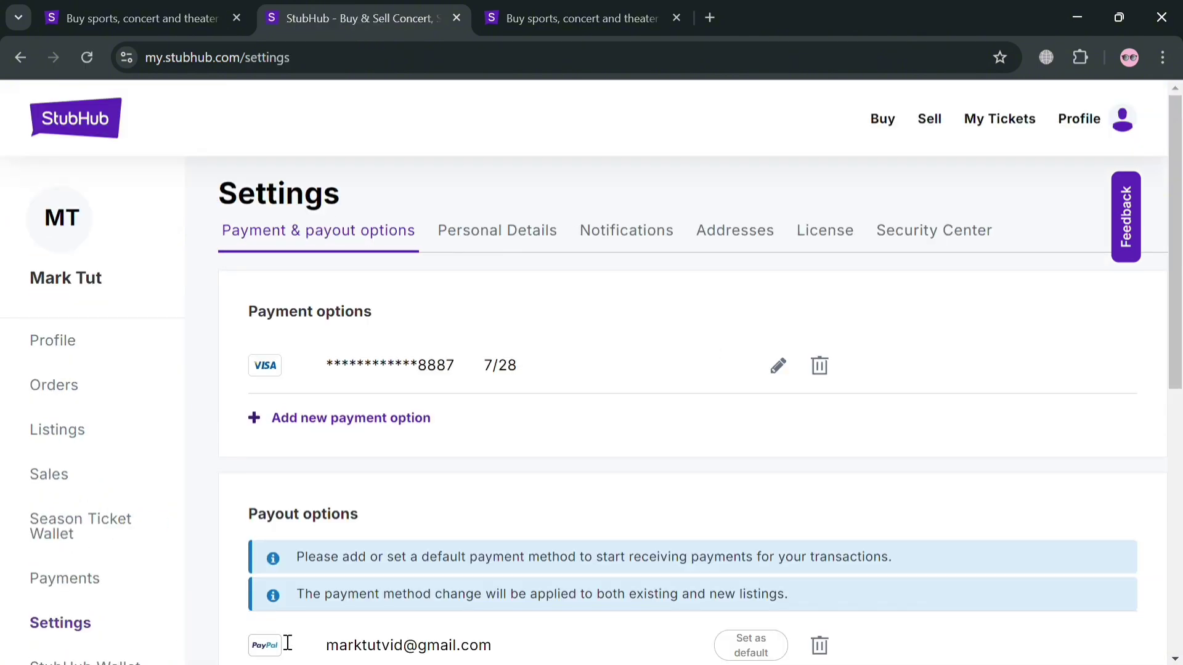
# Delete the saved Visa card from payment options and confirm the removal
pyautogui.scroll(-4, 453, 477)
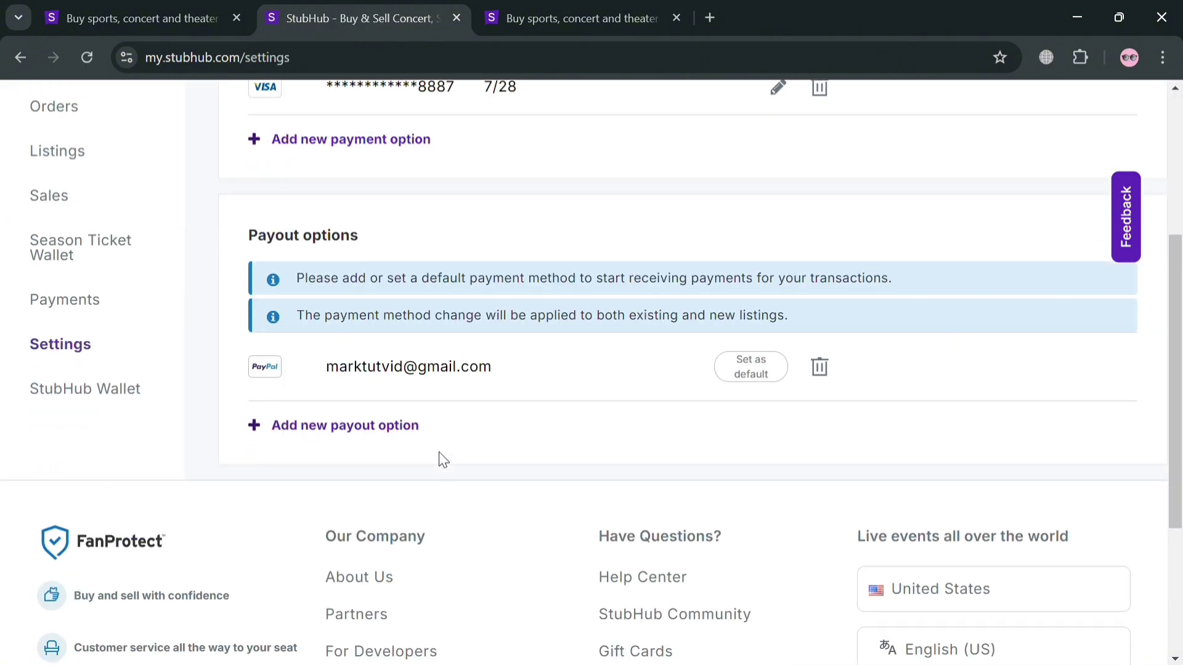
pyautogui.scroll(4, 444, 460)
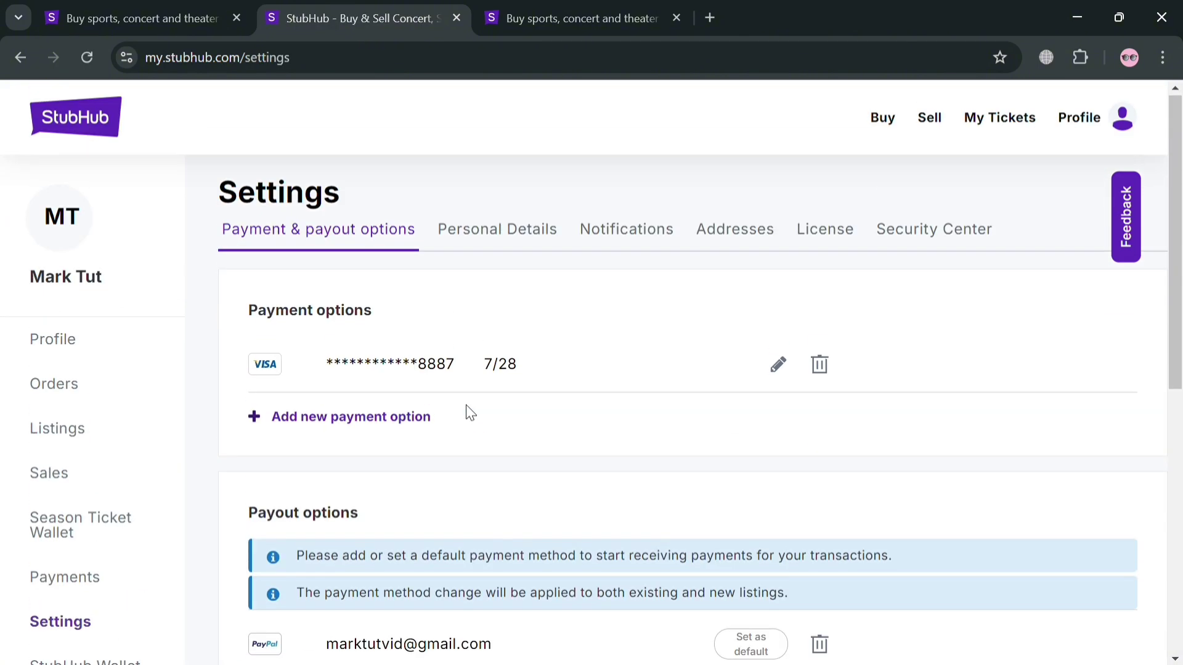
pyautogui.click(828, 372)
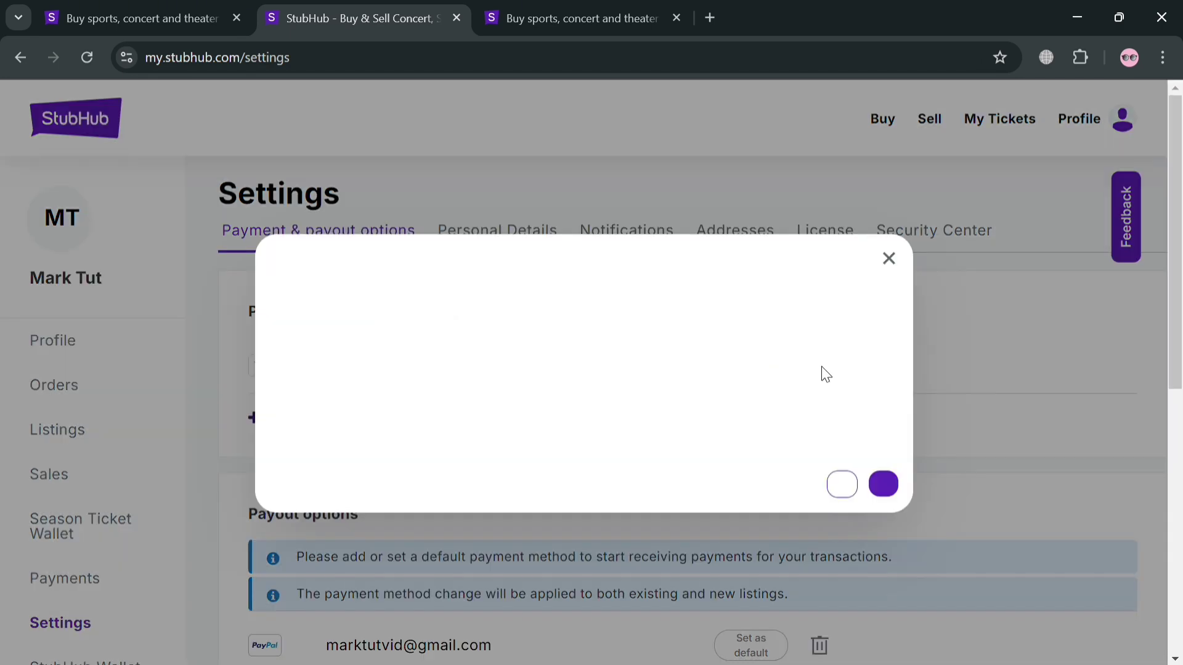
pyautogui.click(813, 472)
pyautogui.scroll(-4, 773, 462)
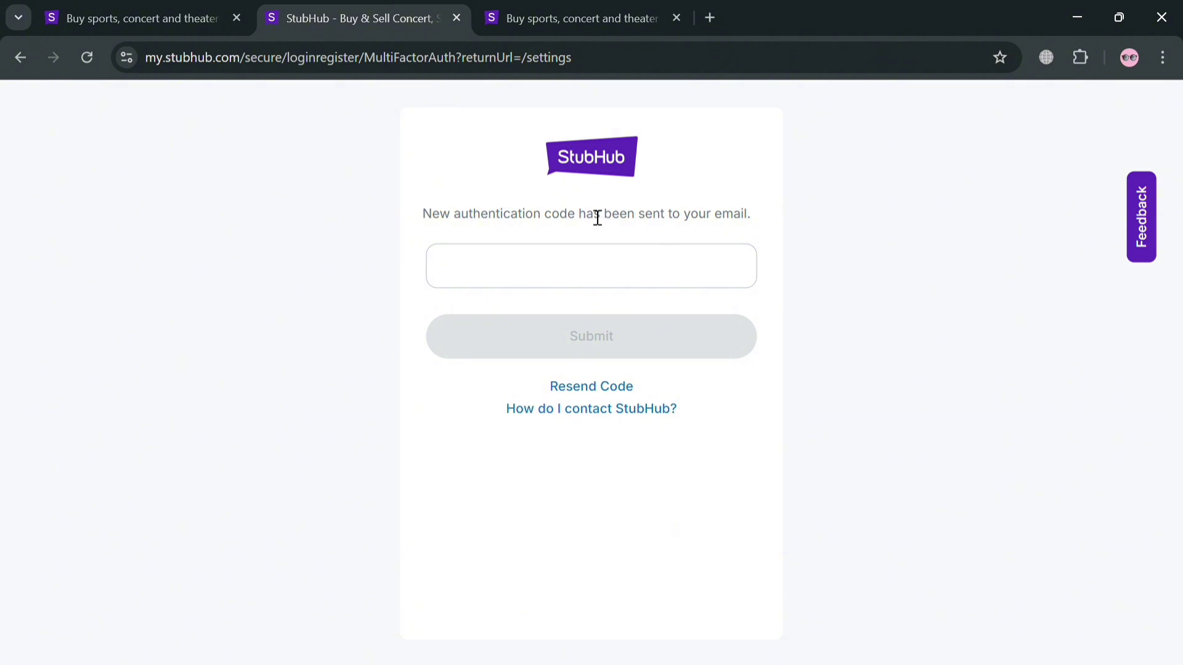
# Enter the emailed authentication code, correcting mistyped digits, and submit it
pyautogui.click(604, 282)
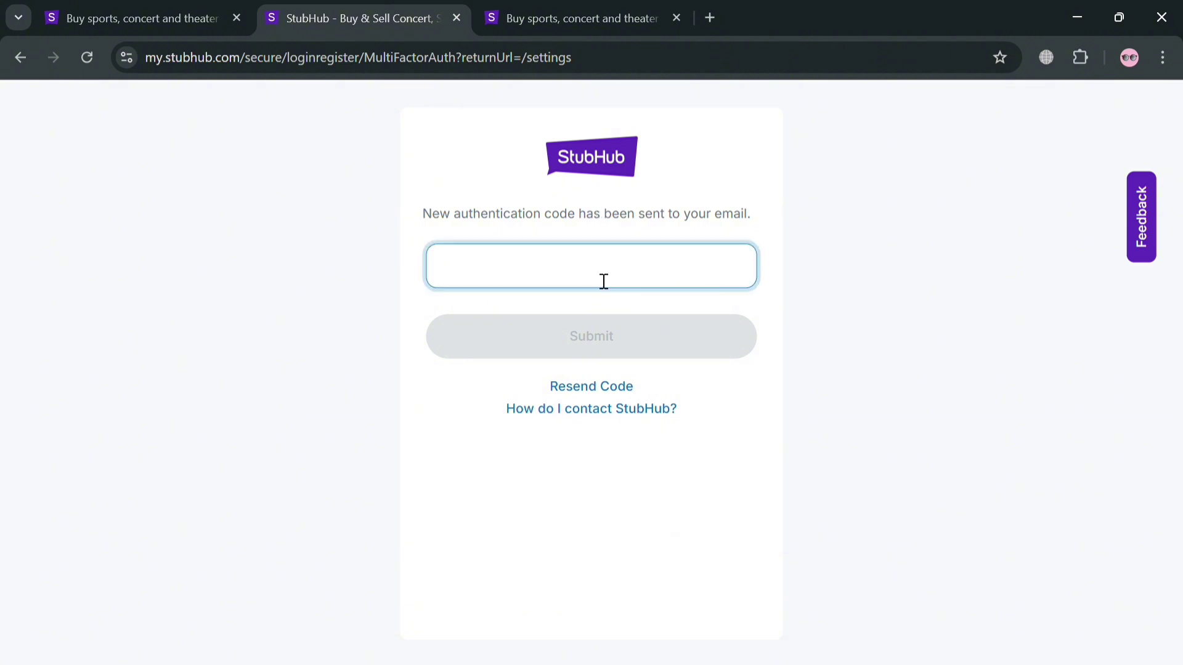
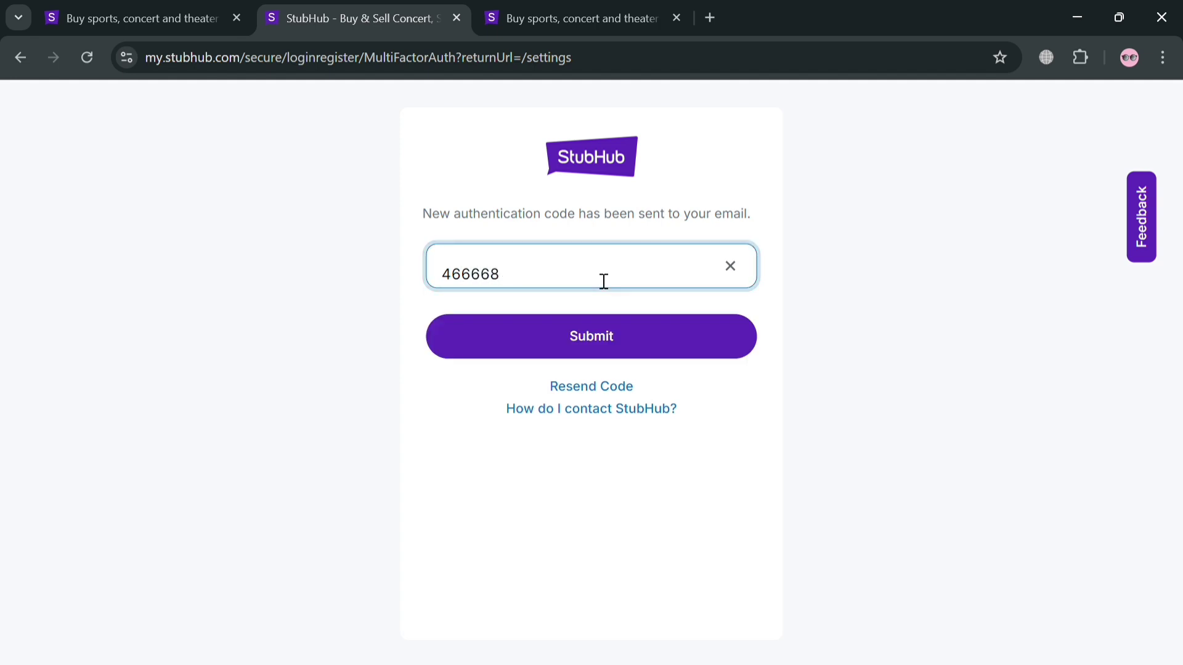
pyautogui.click(677, 353)
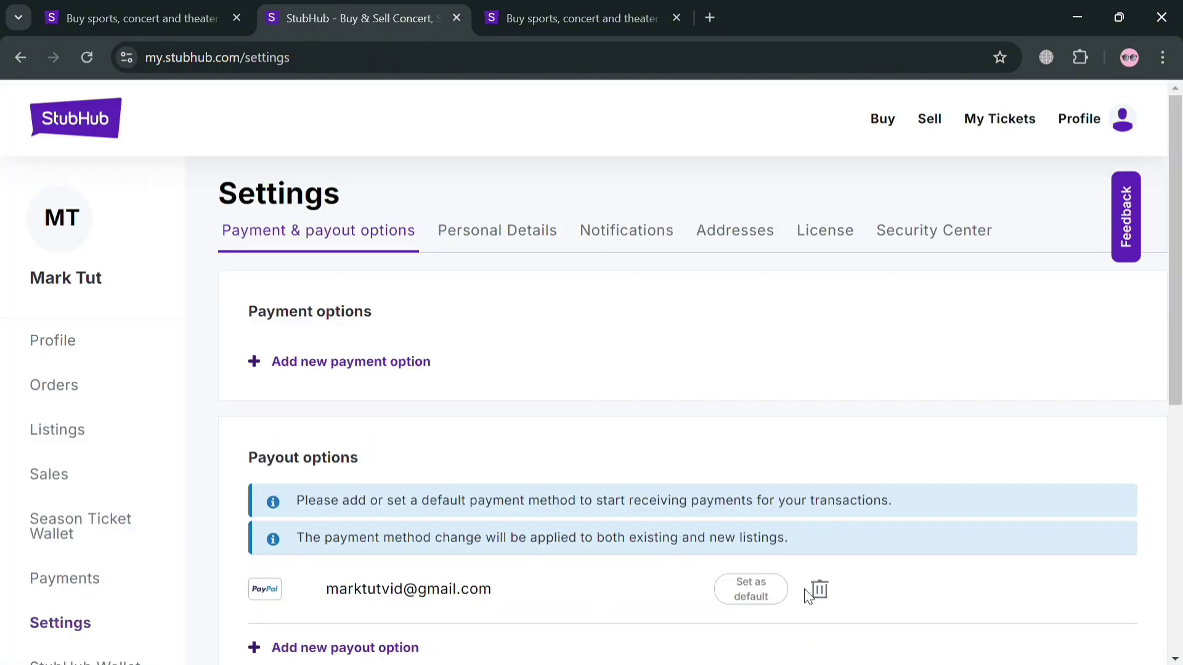
# Delete the PayPal payout account and show the Notifications preferences tab
pyautogui.click(819, 592)
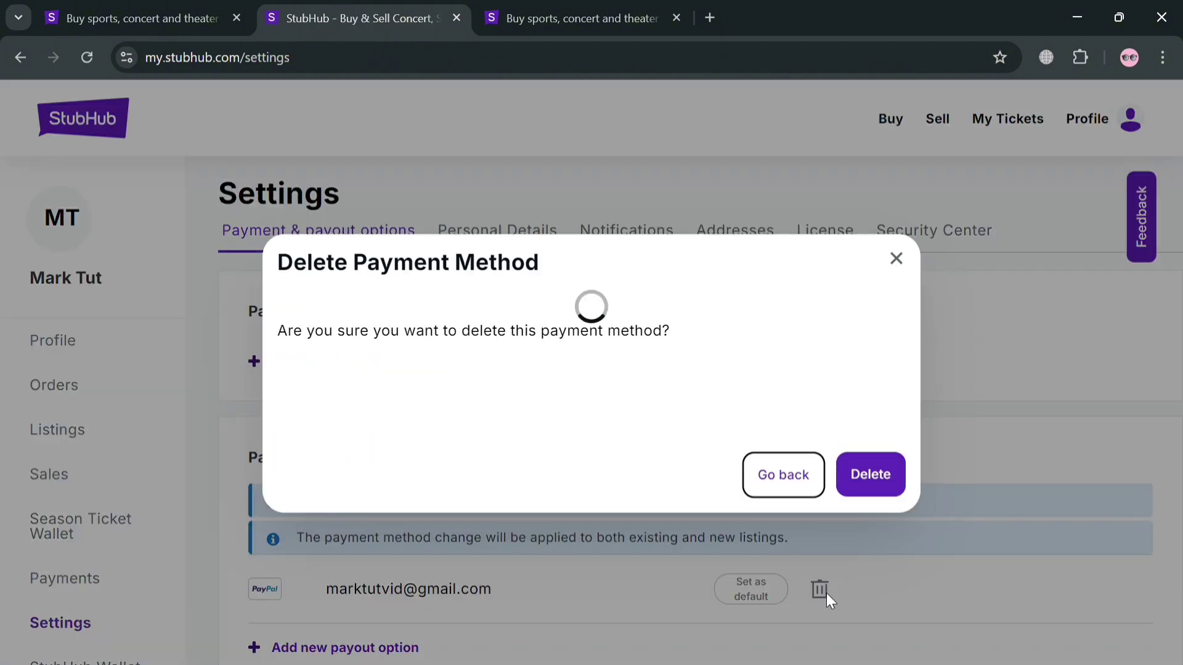
pyautogui.click(881, 482)
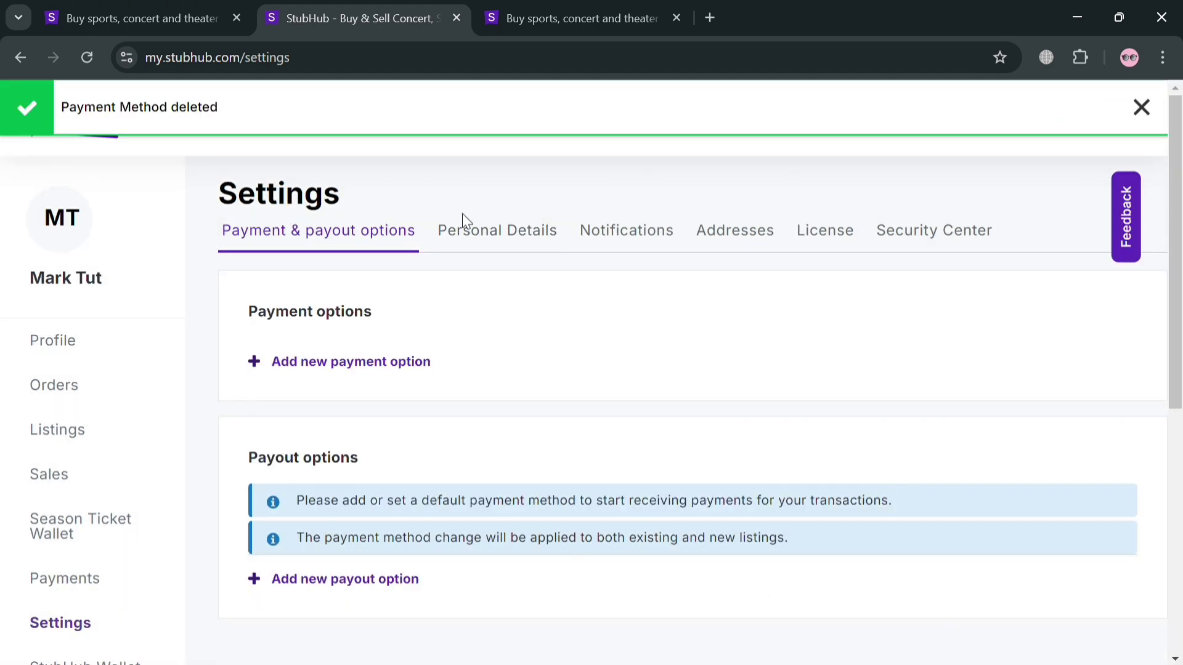
pyautogui.click(613, 232)
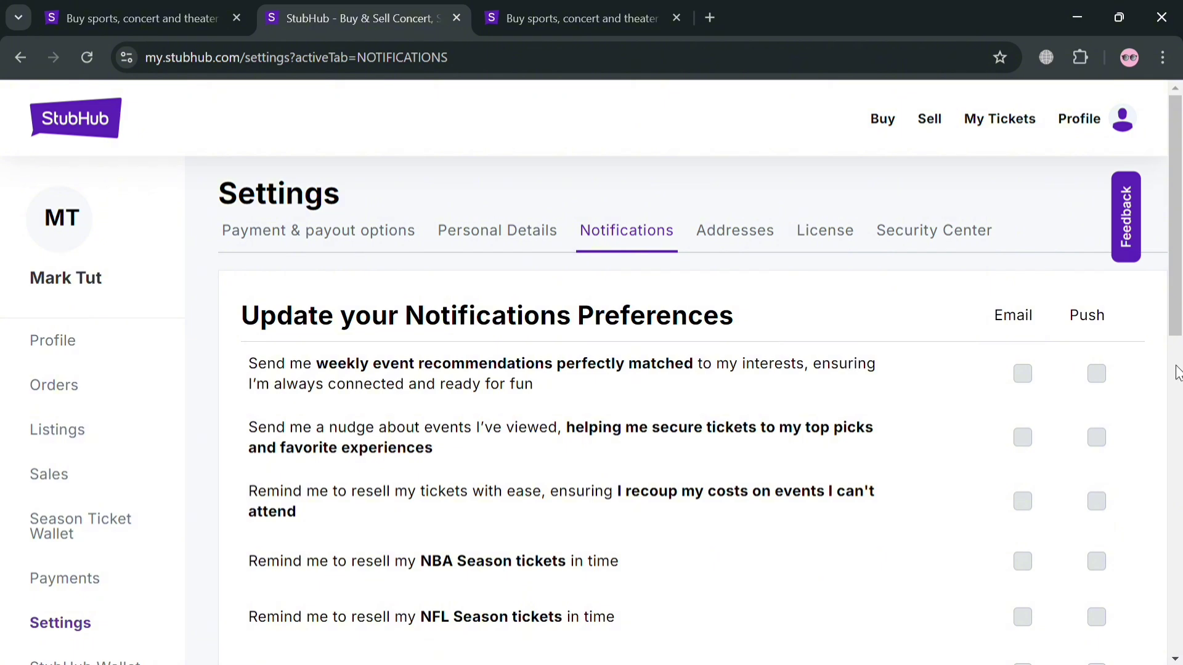
# Browse the Addresses and License tabs, ending on the Security Center settings
pyautogui.click(758, 233)
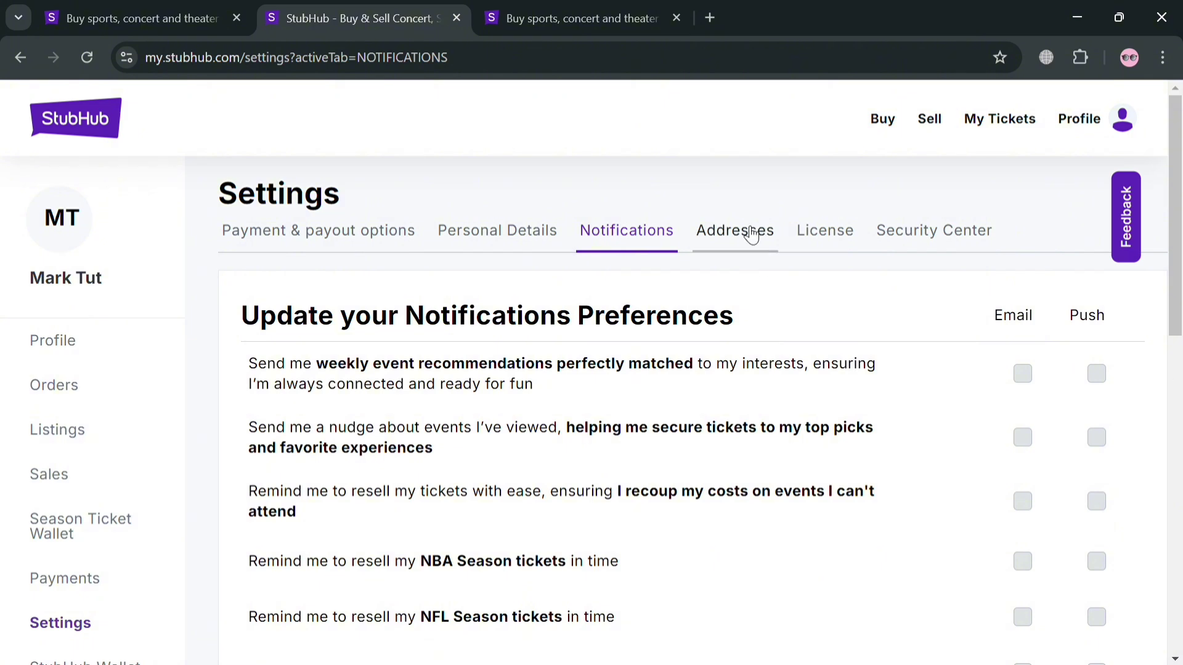
pyautogui.click(839, 240)
pyautogui.click(947, 241)
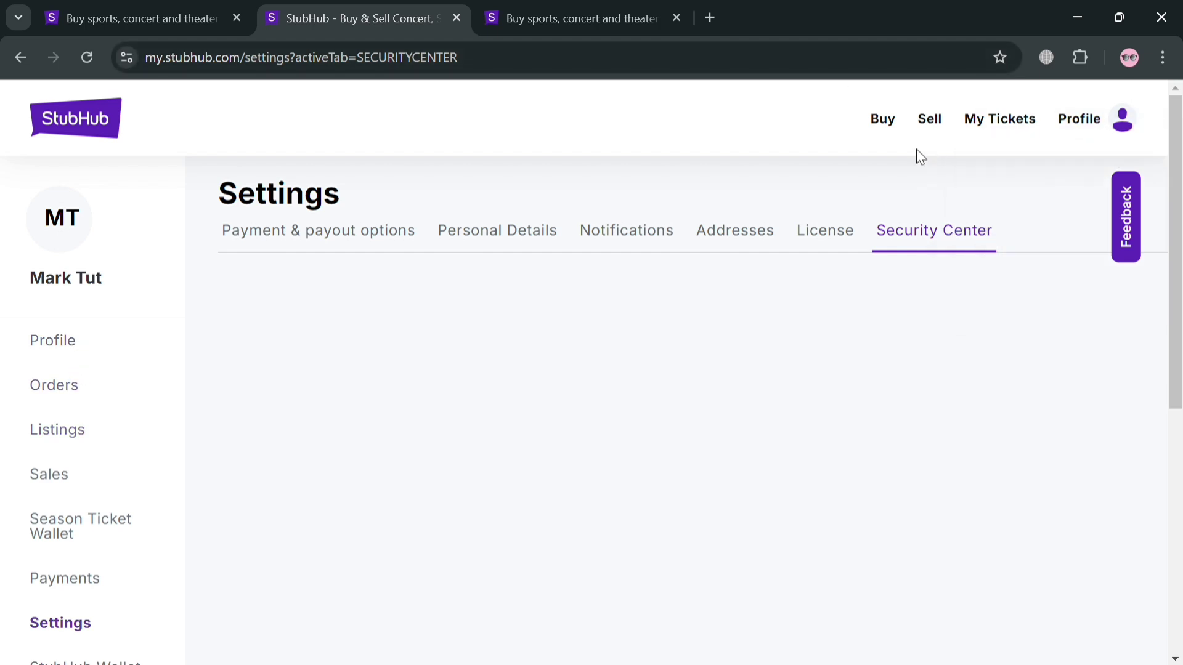
pyautogui.moveTo(1003, 131)
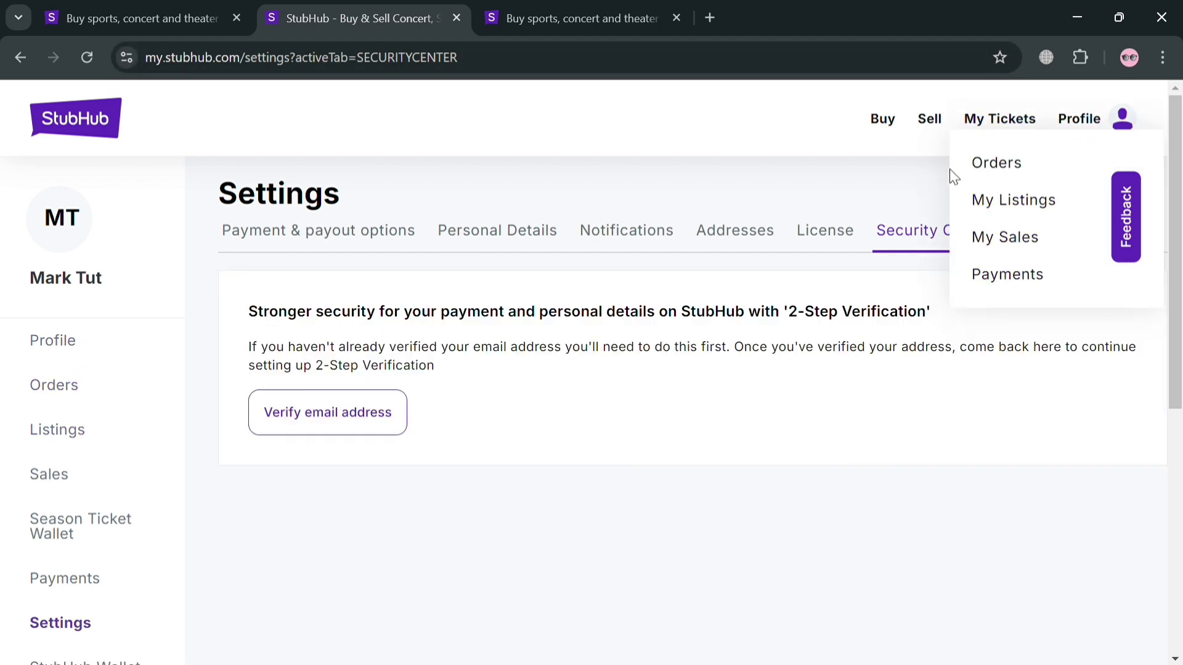